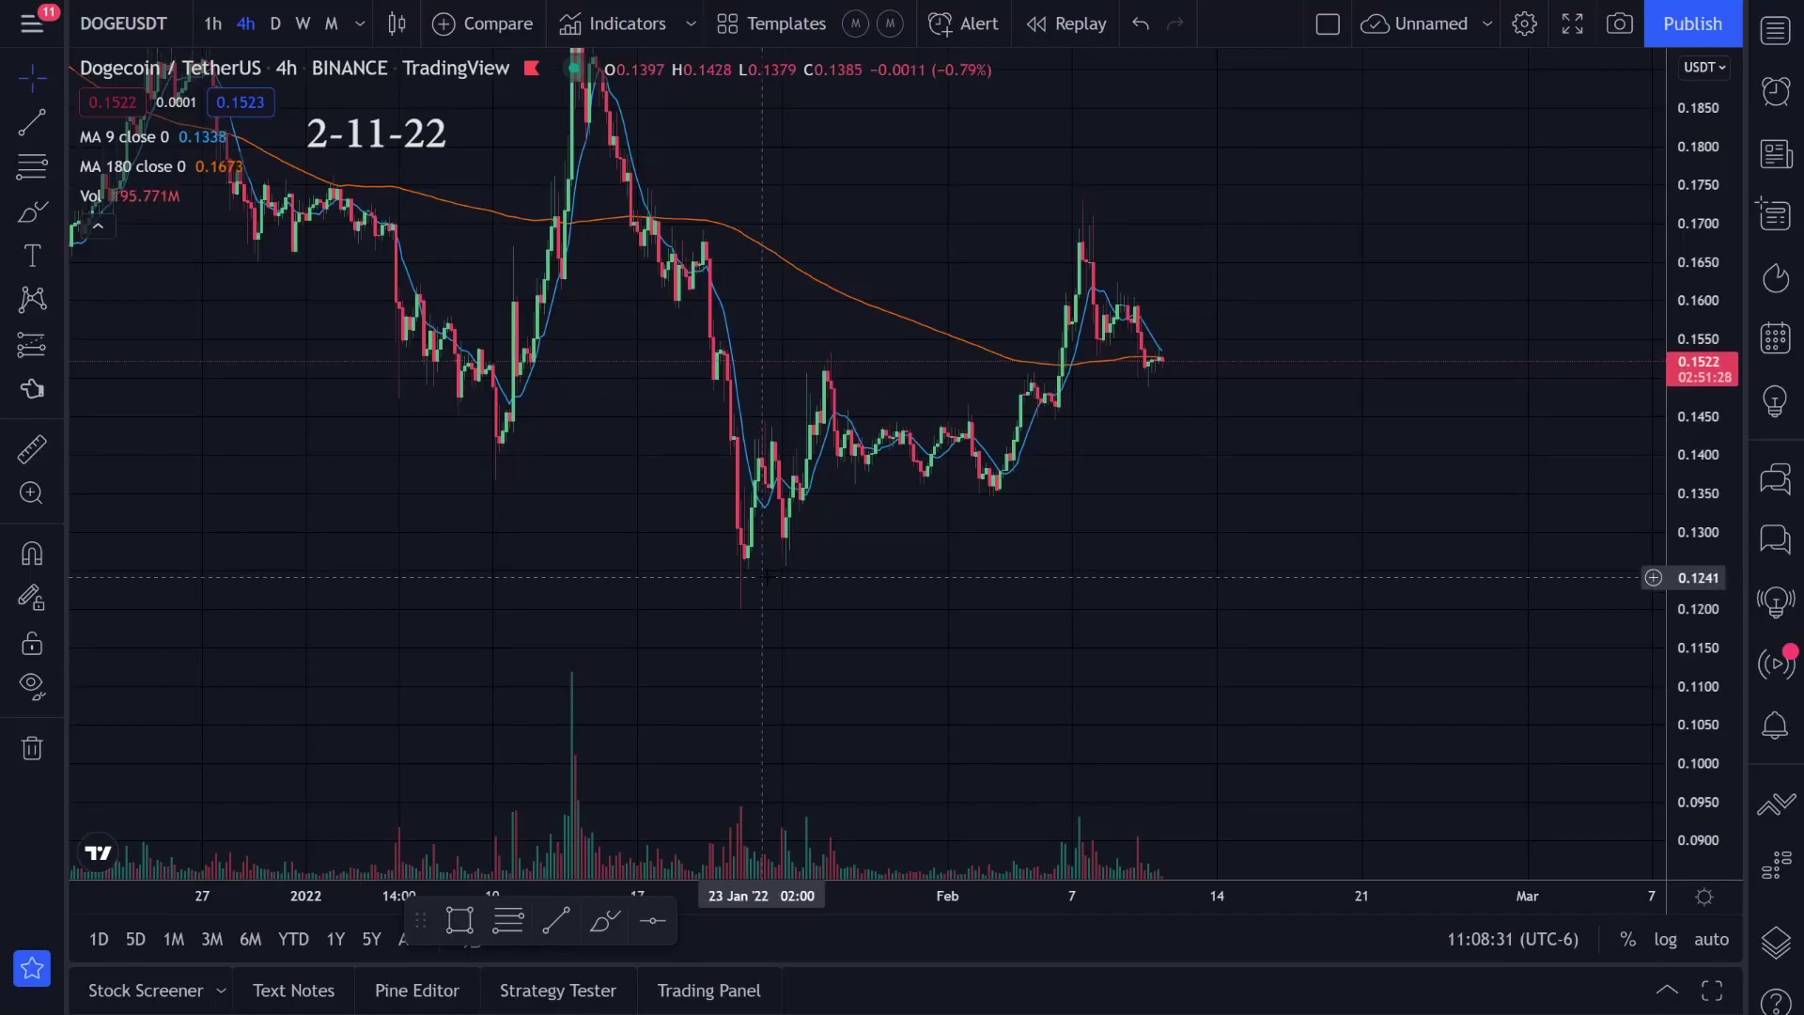
# - Circle the January and February lows and the two February highs with the green brush, and undo the marks
pyautogui.scroll(2, 775, 564)
pyautogui.click(32, 212)
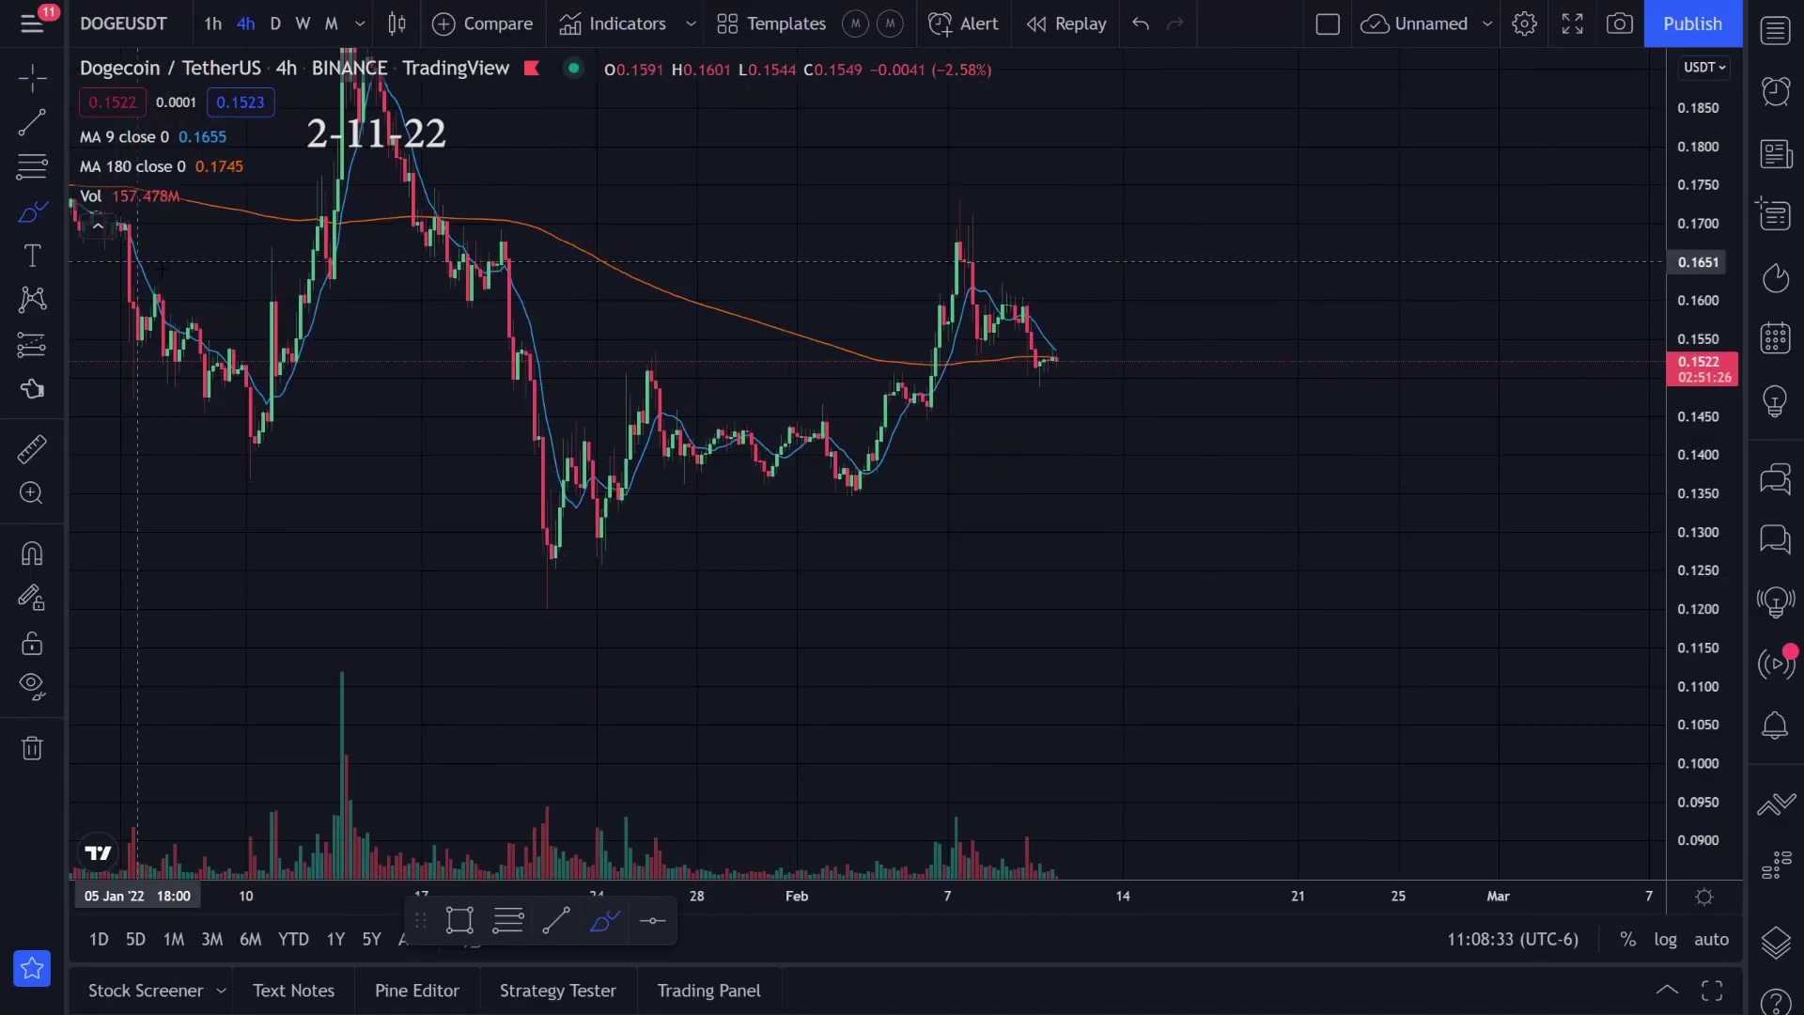
pyautogui.moveTo(963, 239); pyautogui.dragTo(960, 258)
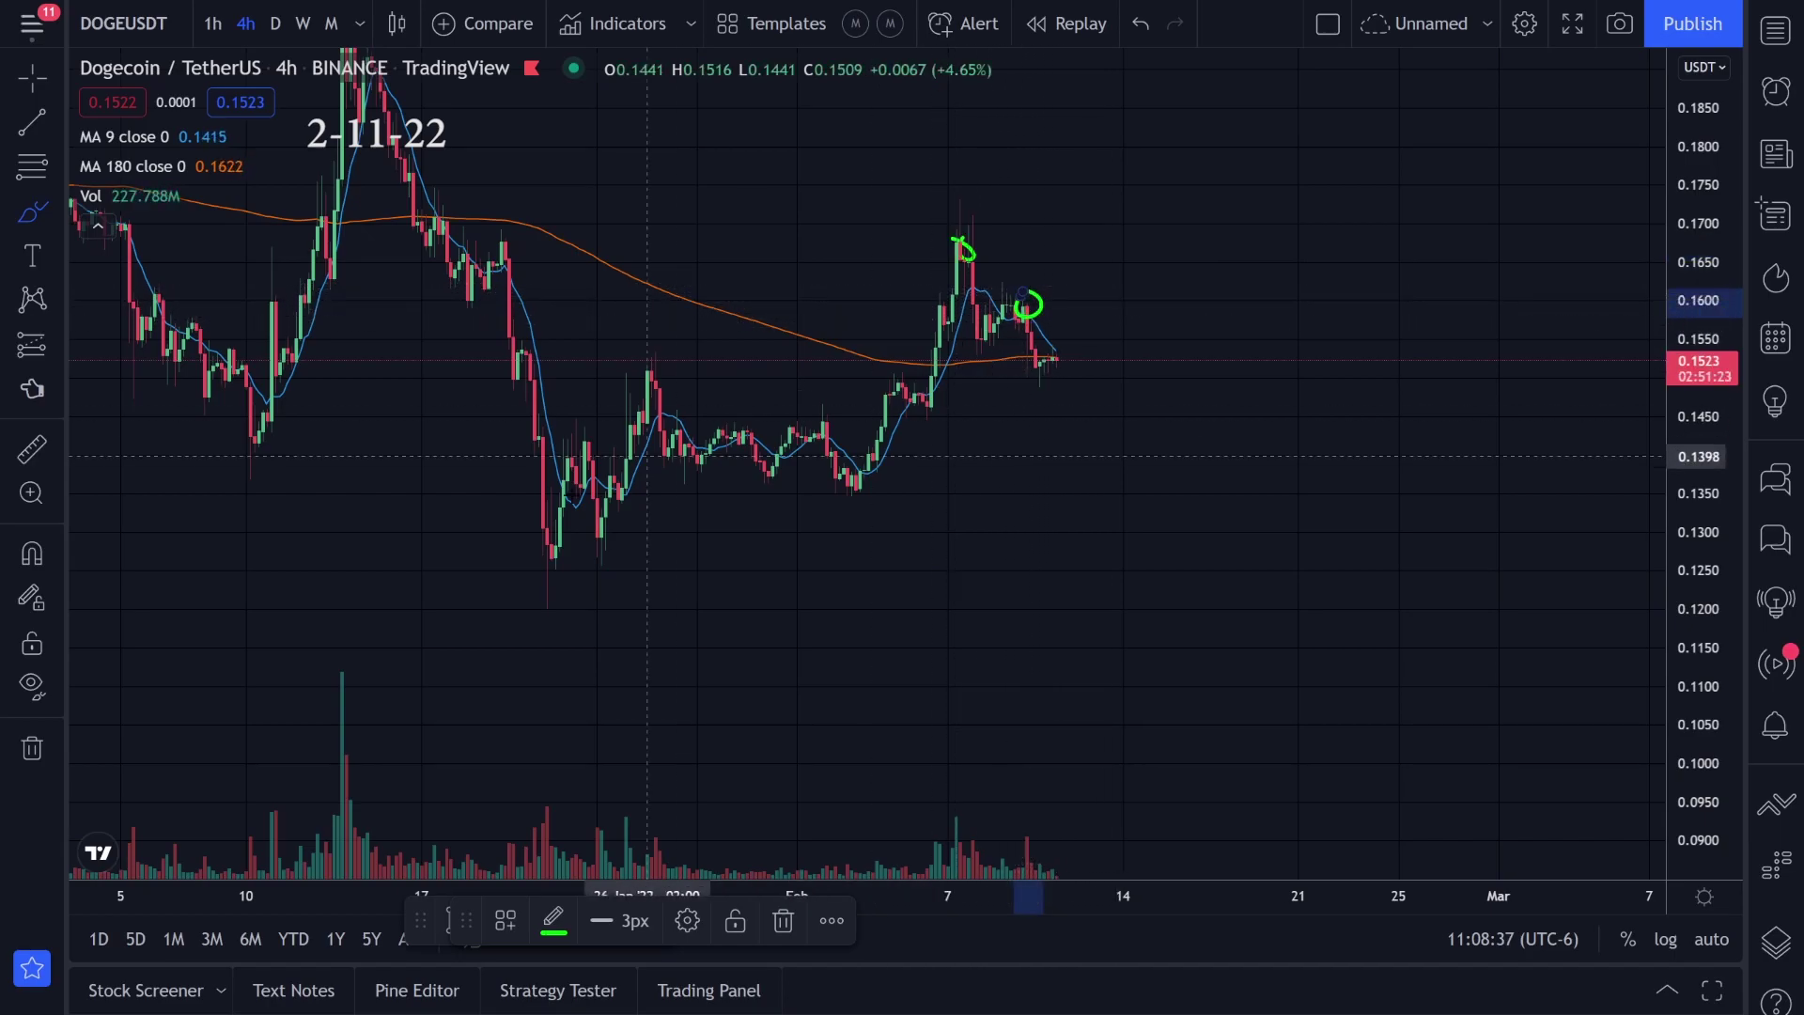
pyautogui.moveTo(555, 539); pyautogui.dragTo(566, 542)
pyautogui.moveTo(850, 472); pyautogui.dragTo(876, 477)
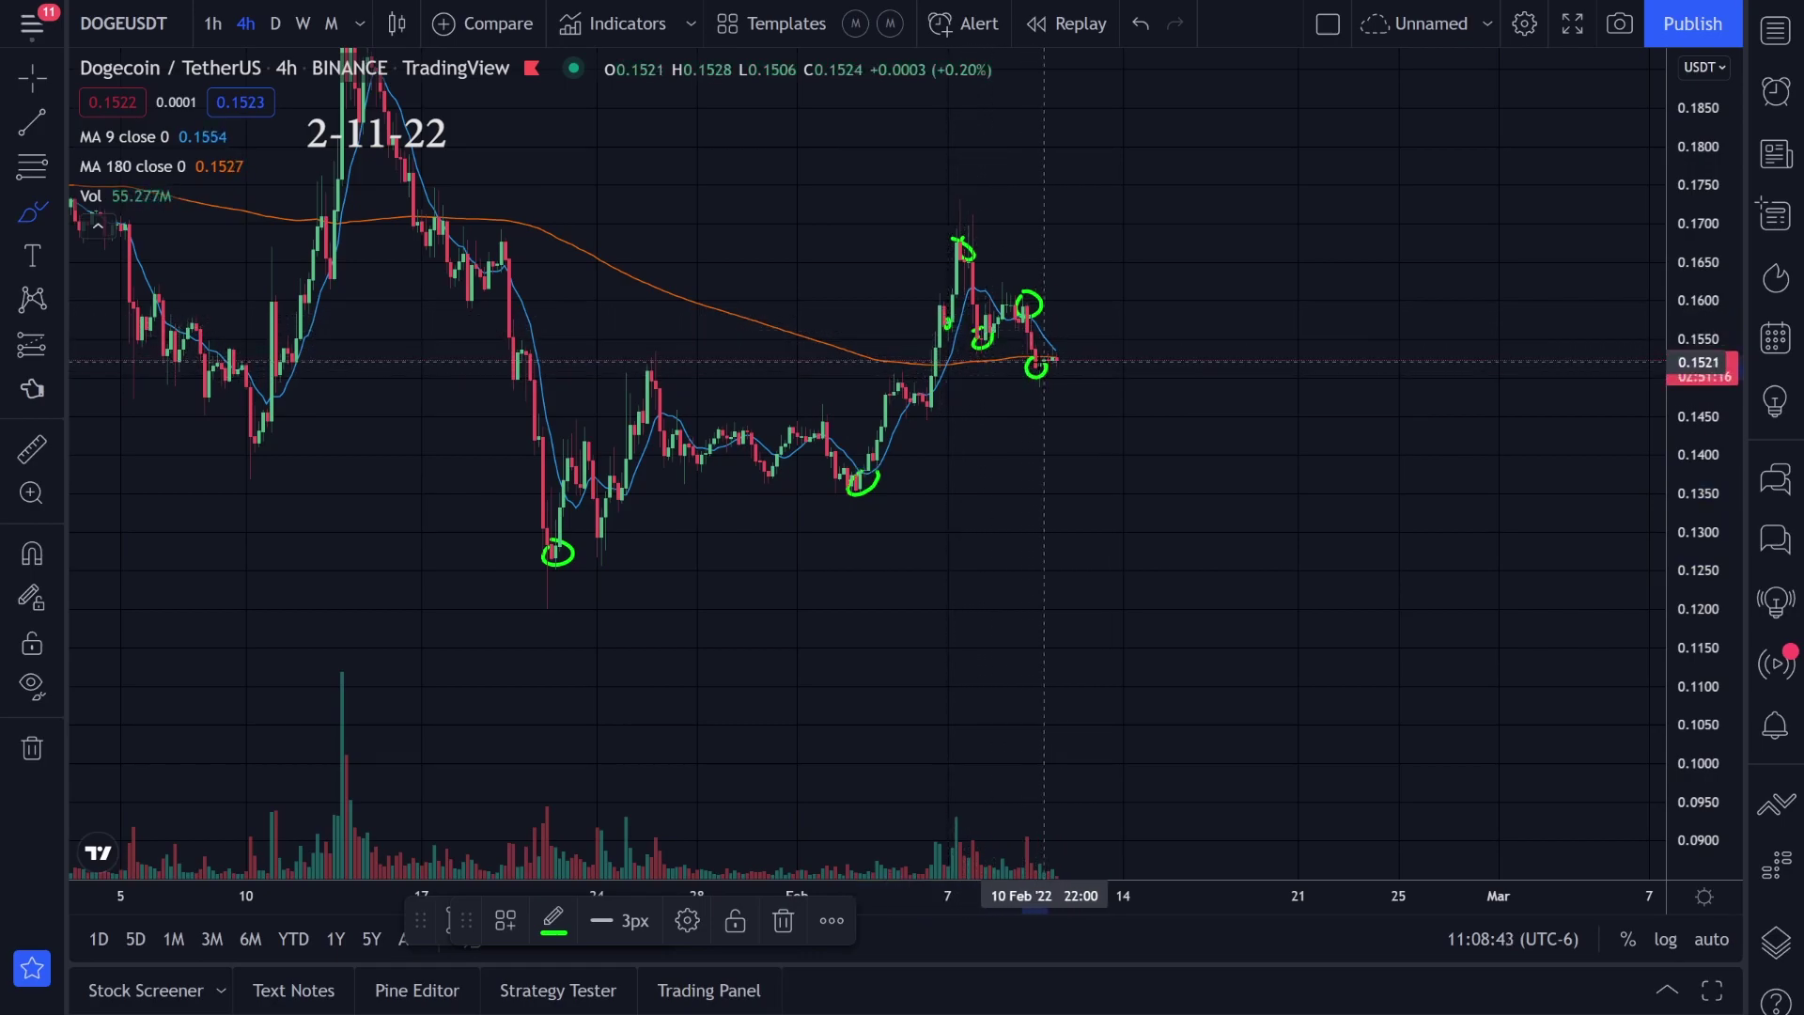
pyautogui.hotkey('ctrl', 'z')
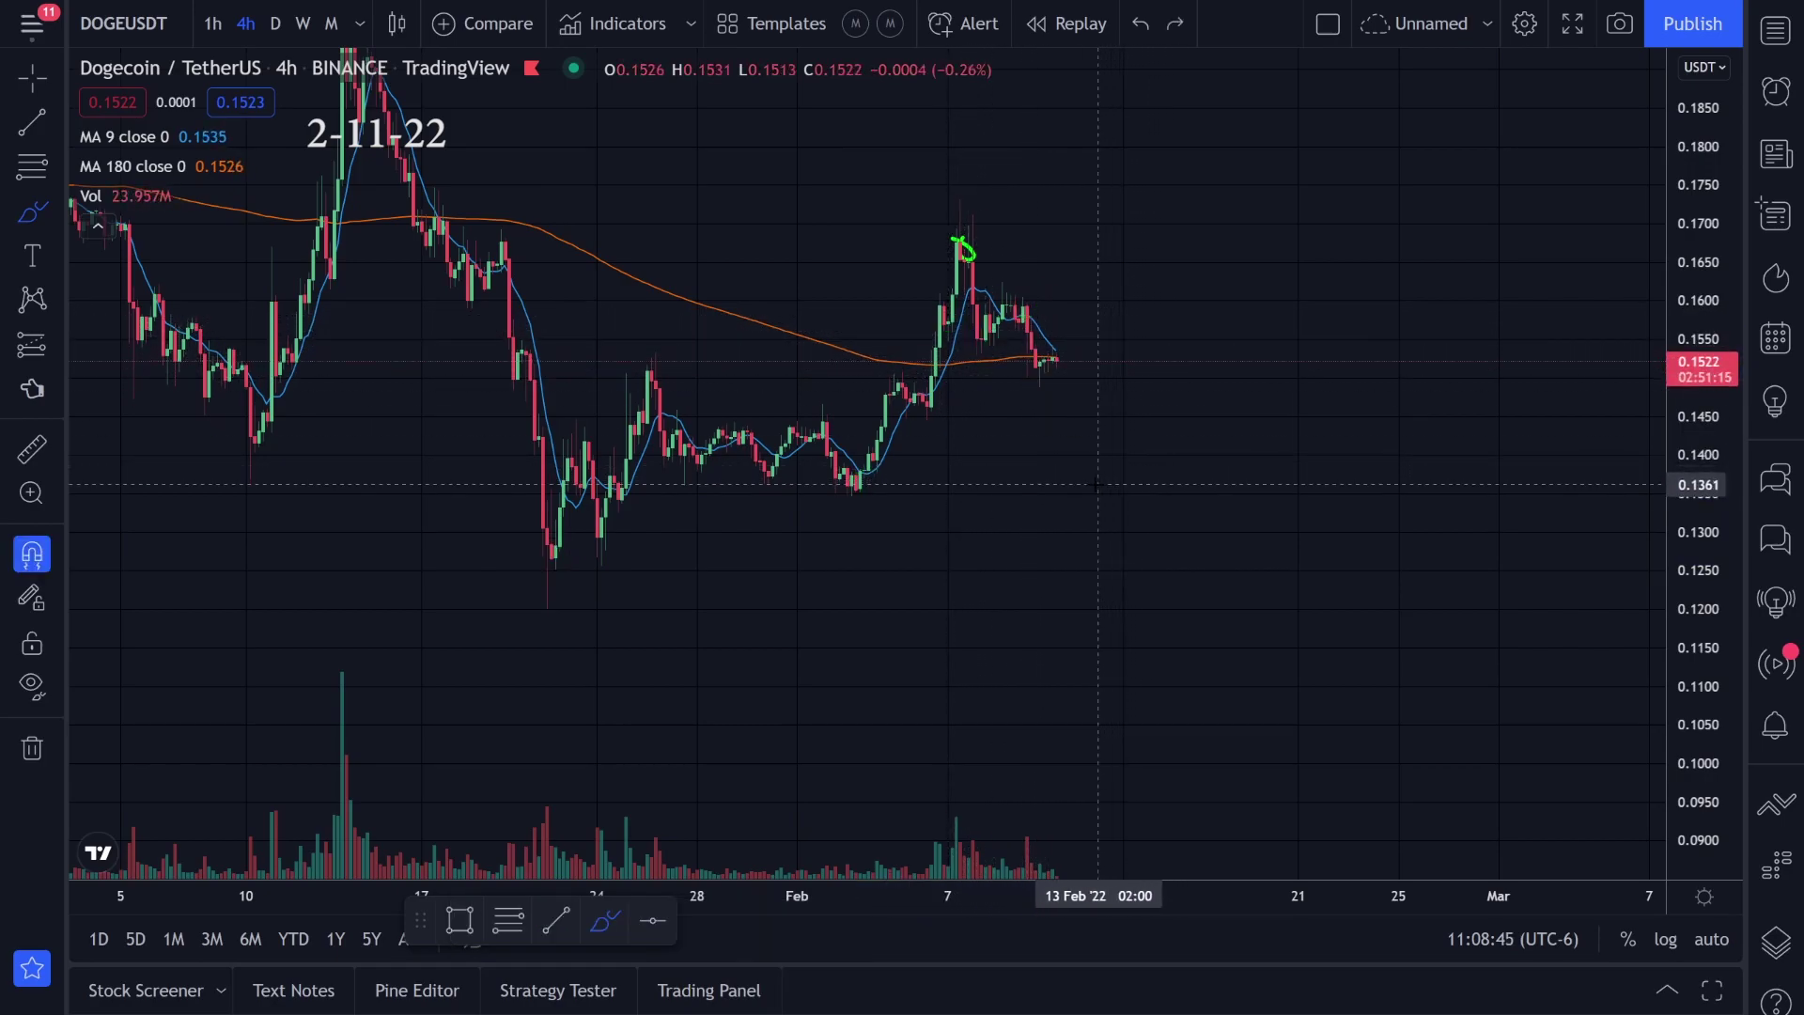
pyautogui.hotkey('ctrl', 'z')
# - Draw a descending trend line from the 7 February high at 0.1683 to about 0.148 on 13 February
pyautogui.click(32, 121)
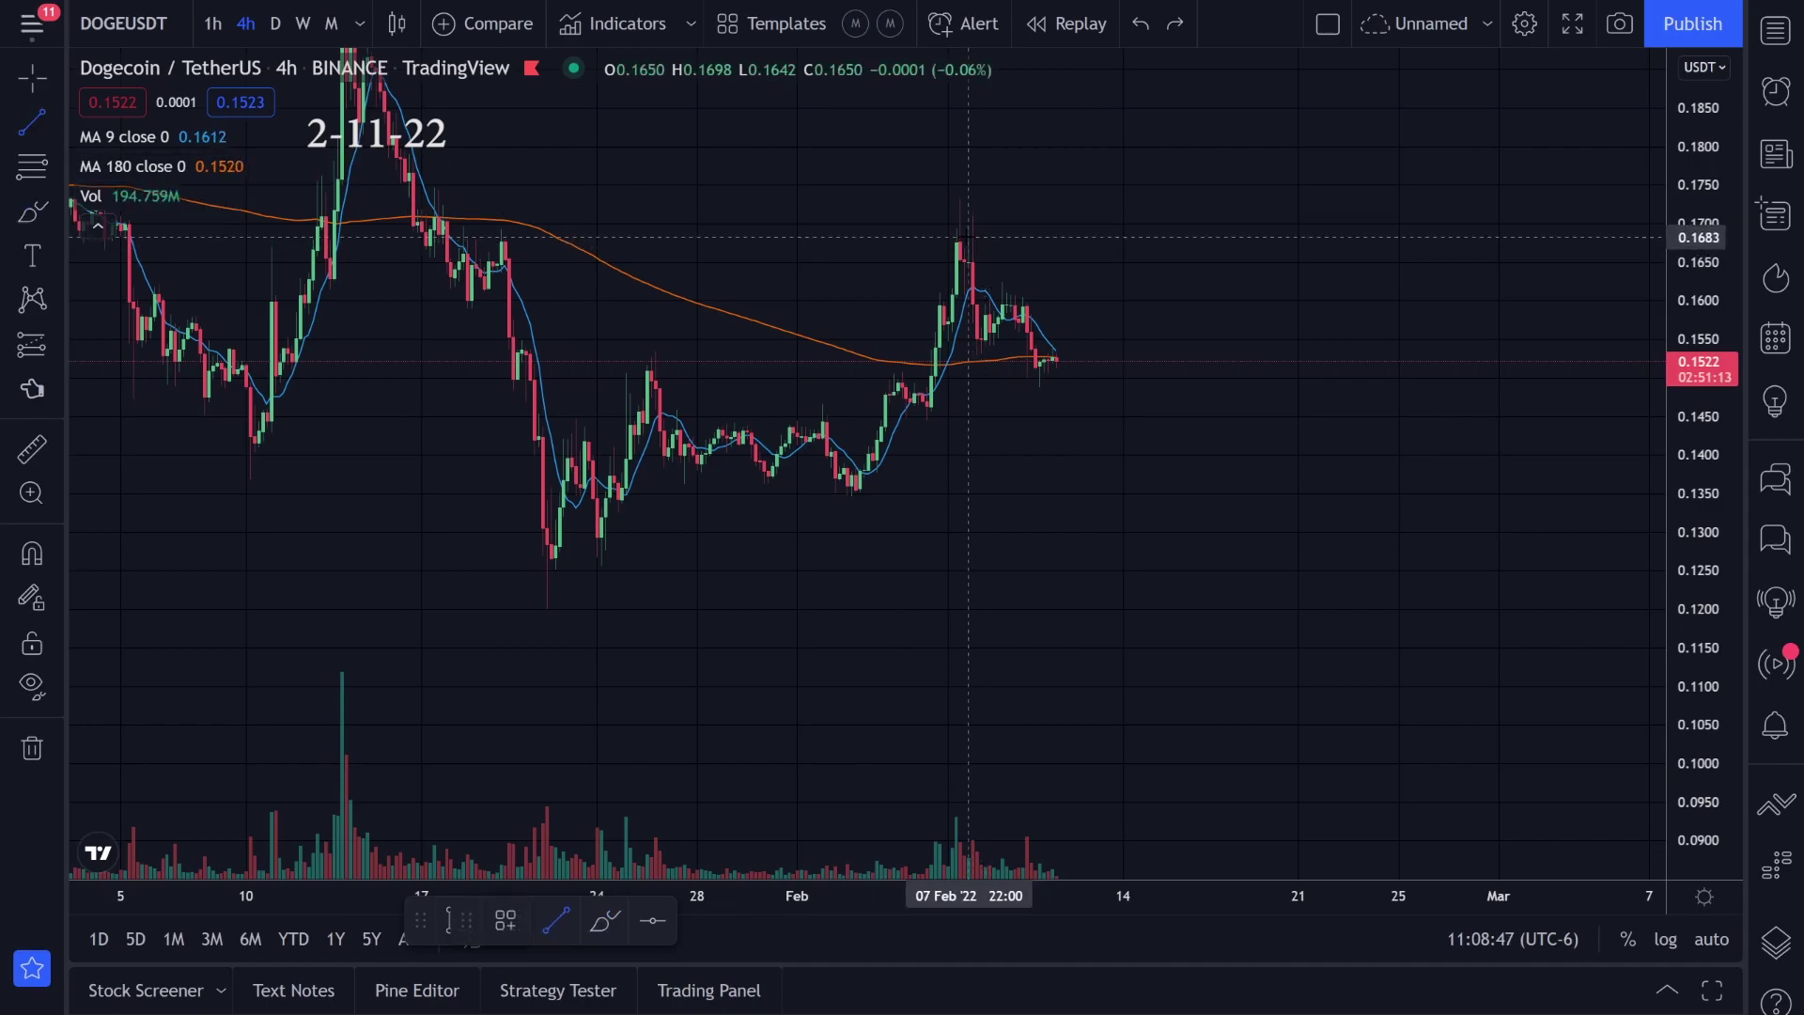
pyautogui.moveTo(1118, 392); pyautogui.dragTo(1119, 394)
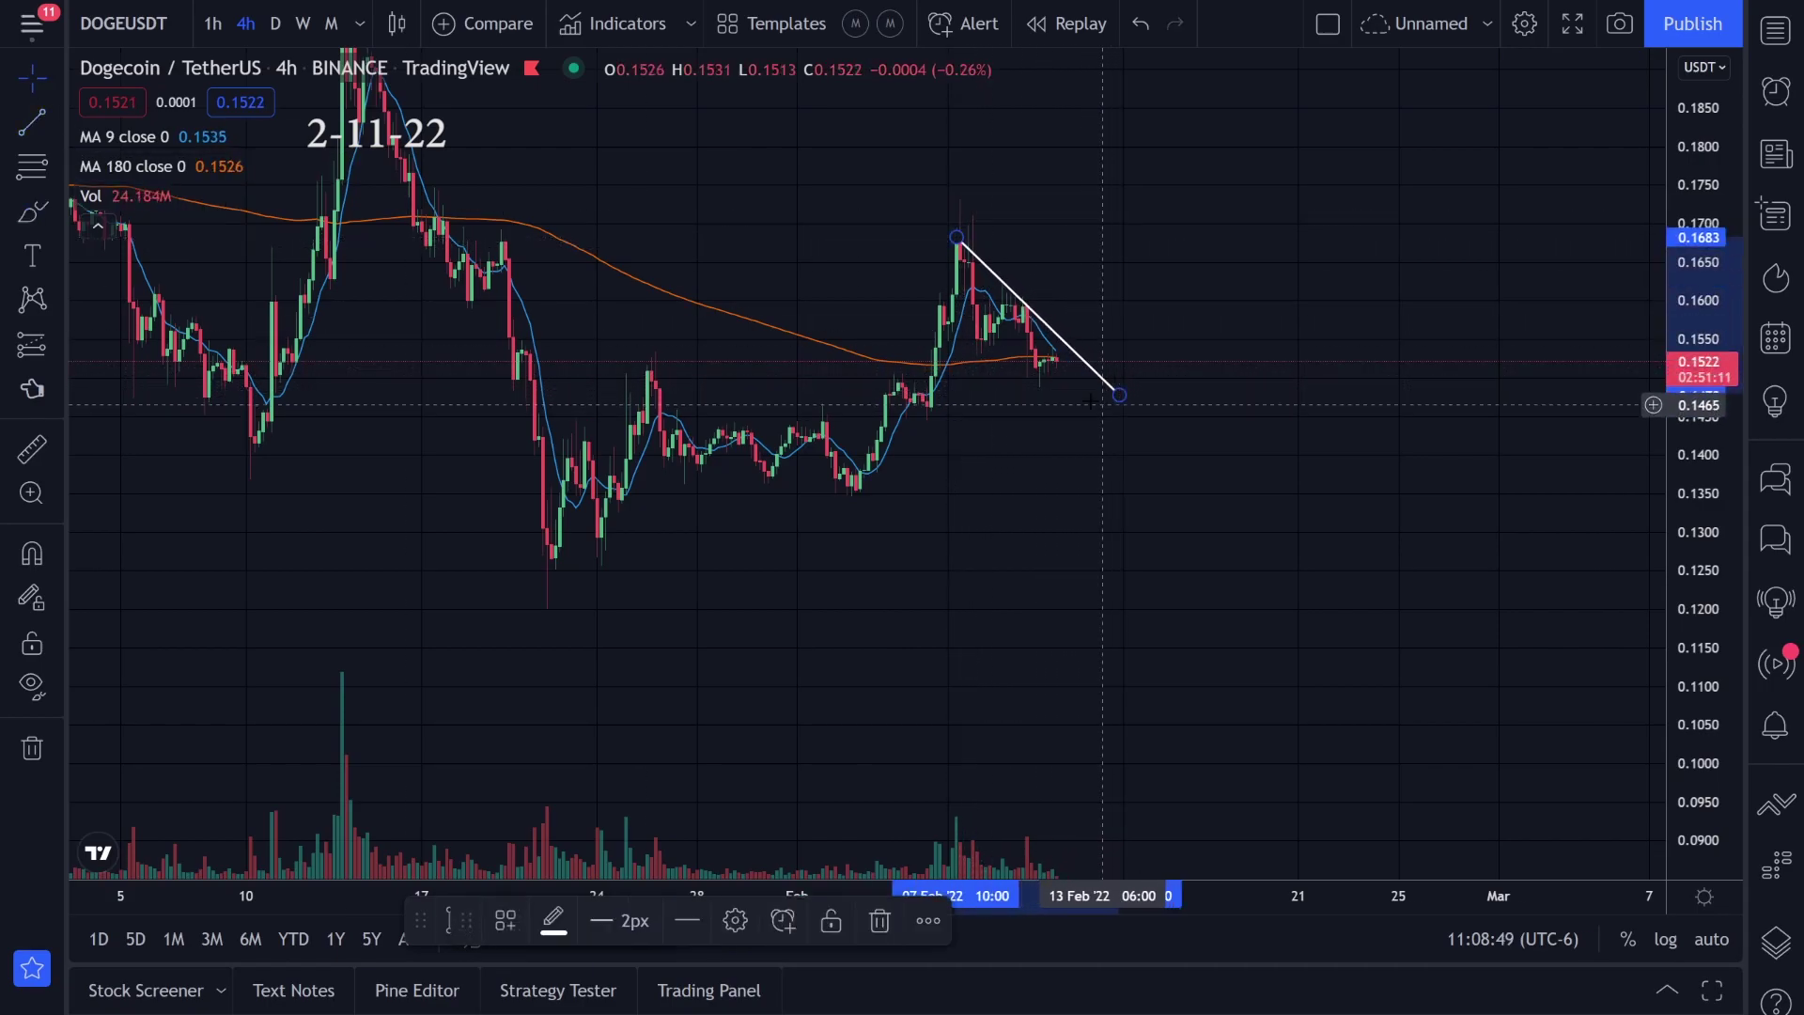
# - Brush the price swings under the descending line and circle the early-February support points, undoing all the green strokes
pyautogui.click(32, 211)
pyautogui.moveTo(944, 238); pyautogui.dragTo(973, 317)
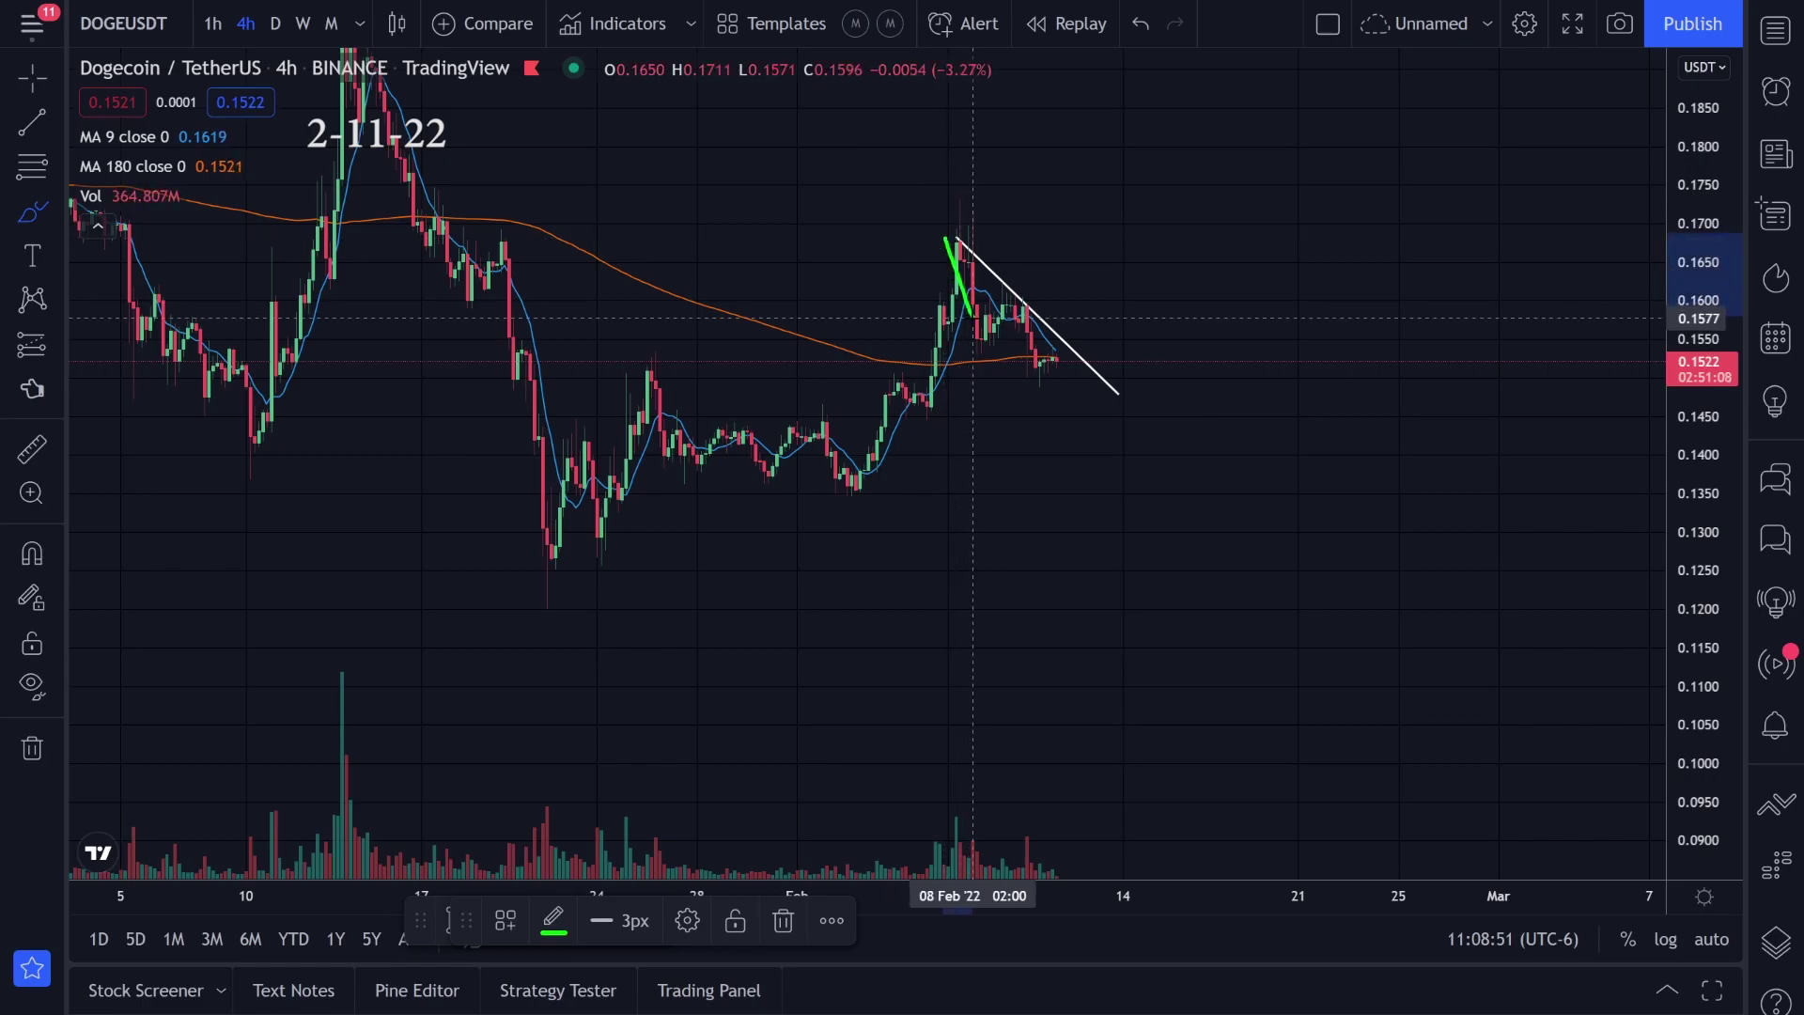
pyautogui.hotkey('ctrl', 'z')
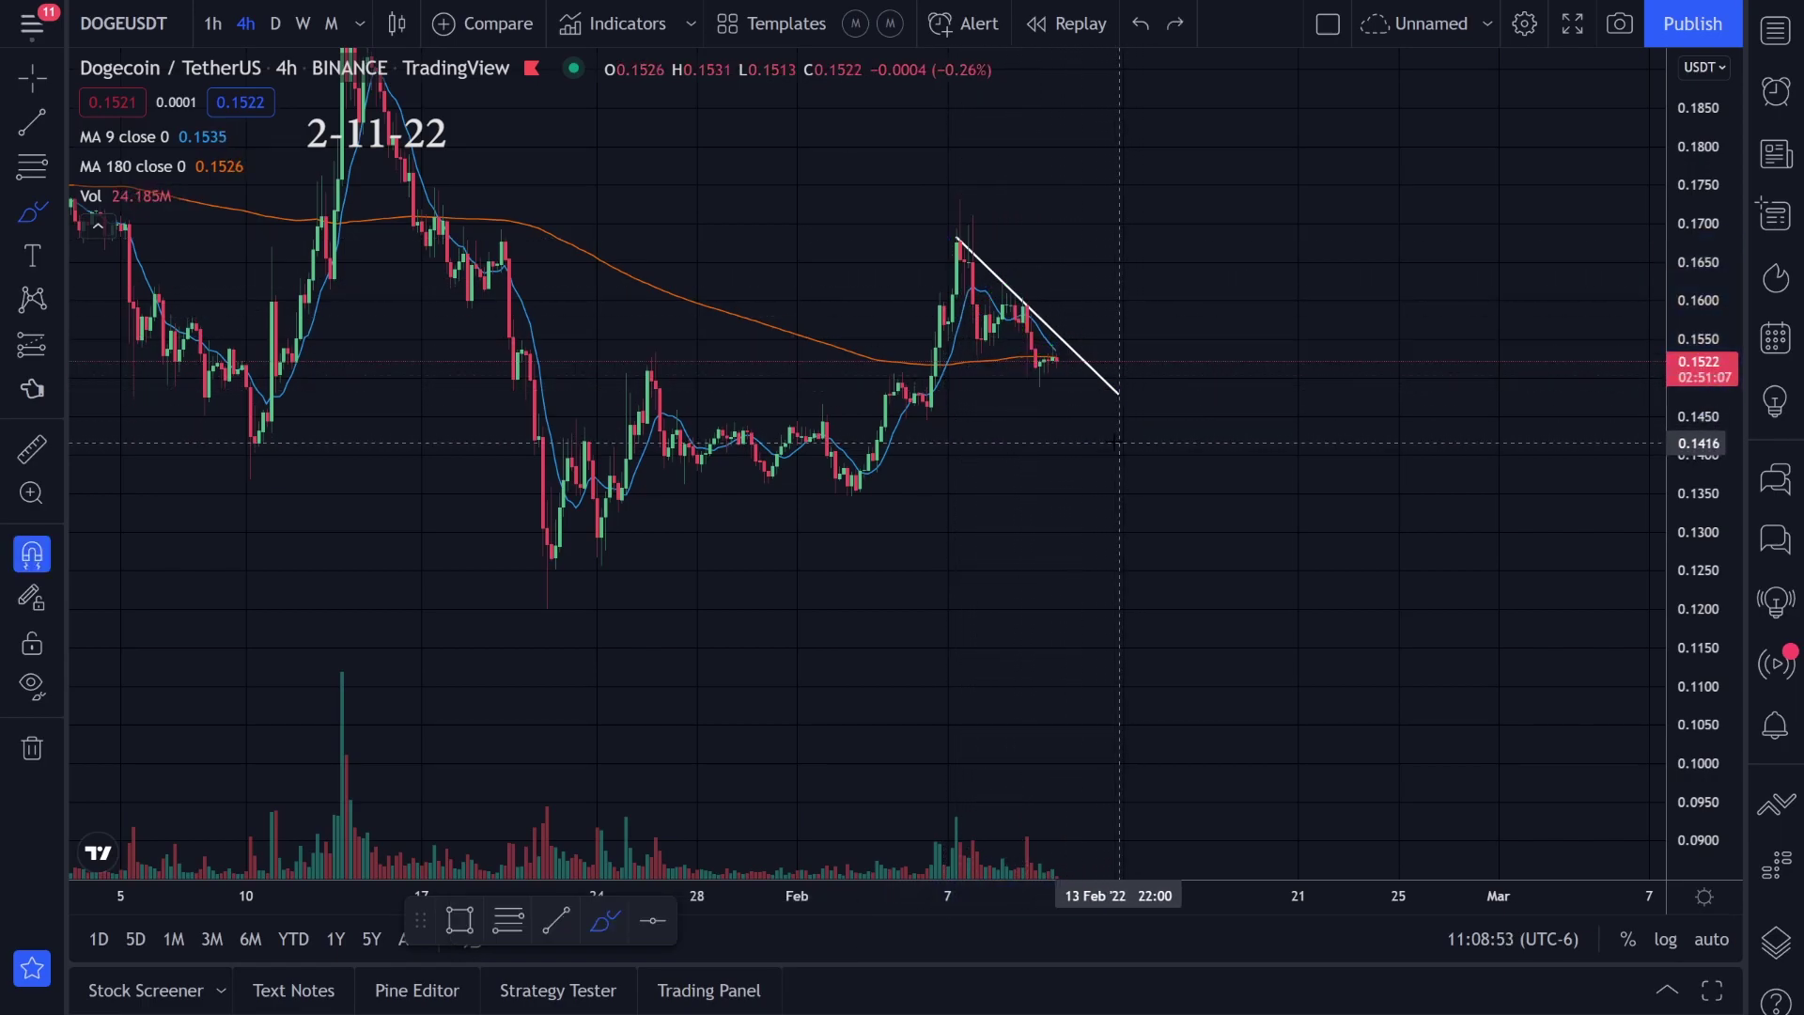
pyautogui.moveTo(967, 248); pyautogui.dragTo(1049, 353)
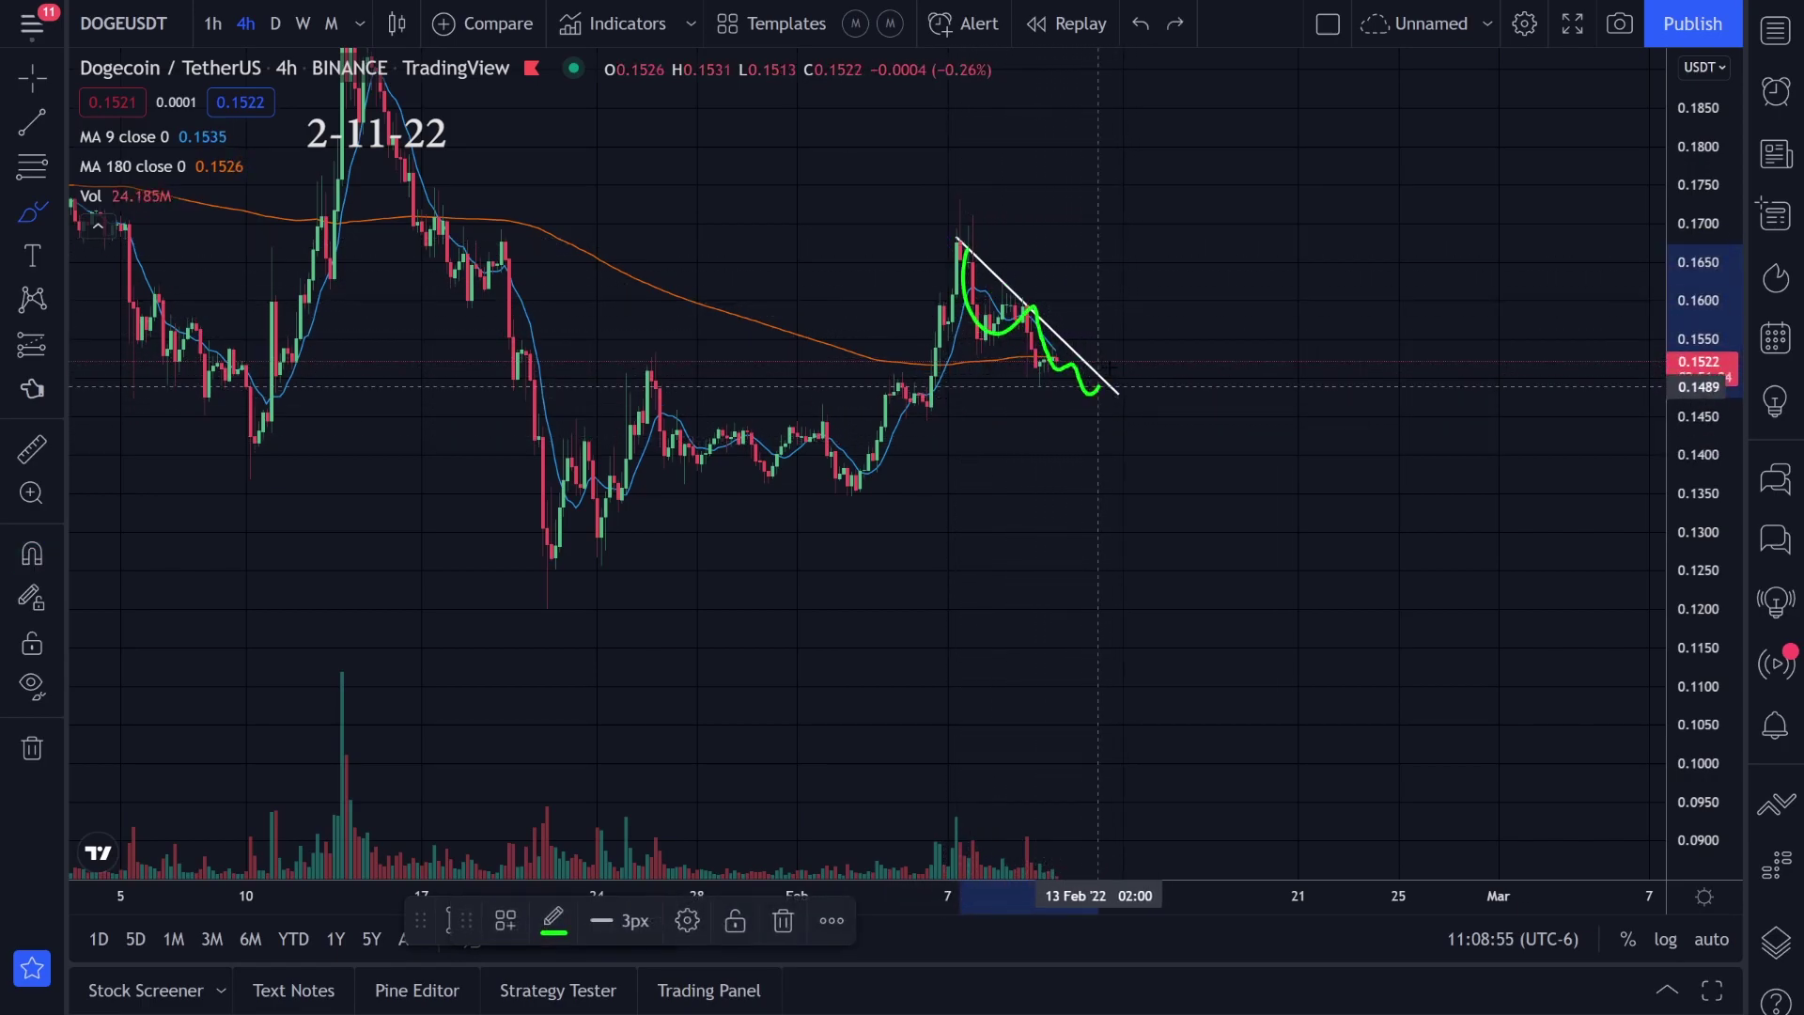
pyautogui.hotkey('ctrl', 'z')
pyautogui.moveTo(947, 249)
pyautogui.mouseDown()
pyautogui.moveTo(1002, 303)
pyautogui.moveTo(940, 333)
pyautogui.mouseUp()
pyautogui.hotkey('ctrl', 'z')
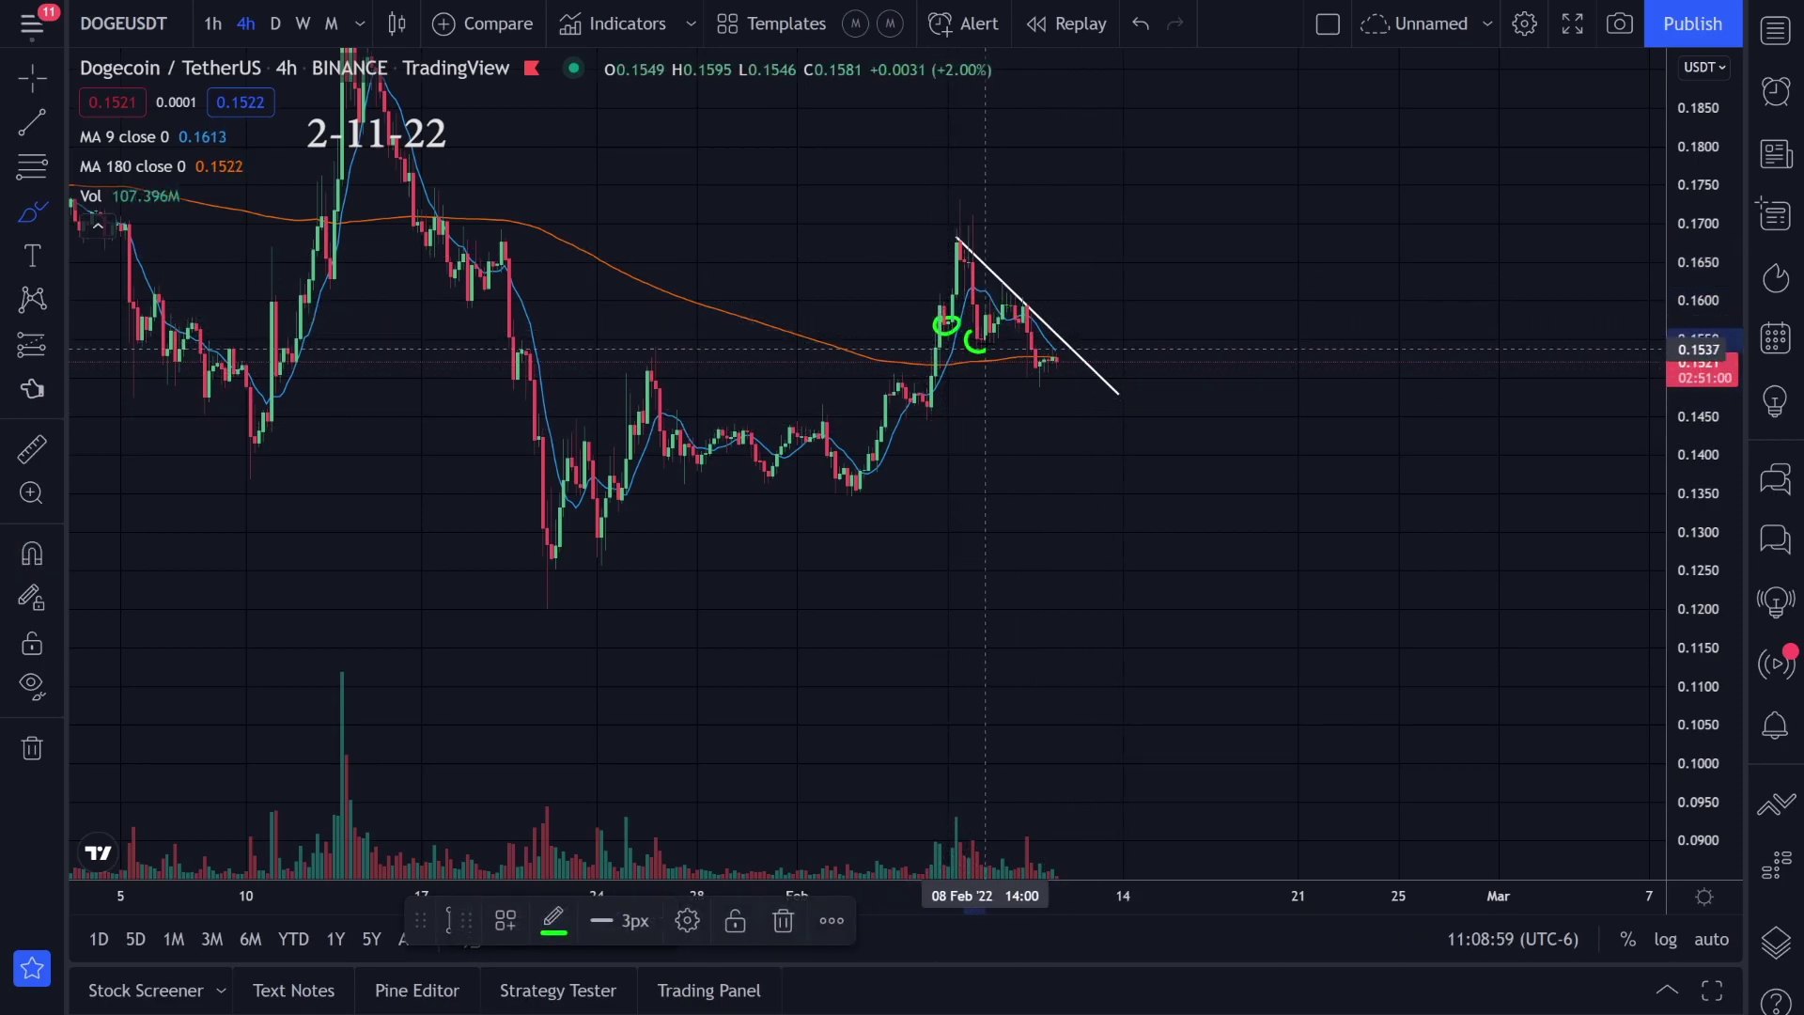
pyautogui.hotkey('ctrl', 'z')
pyautogui.hotkey('ctrl', 'z')
pyautogui.hotkey('ctrl', 'z')
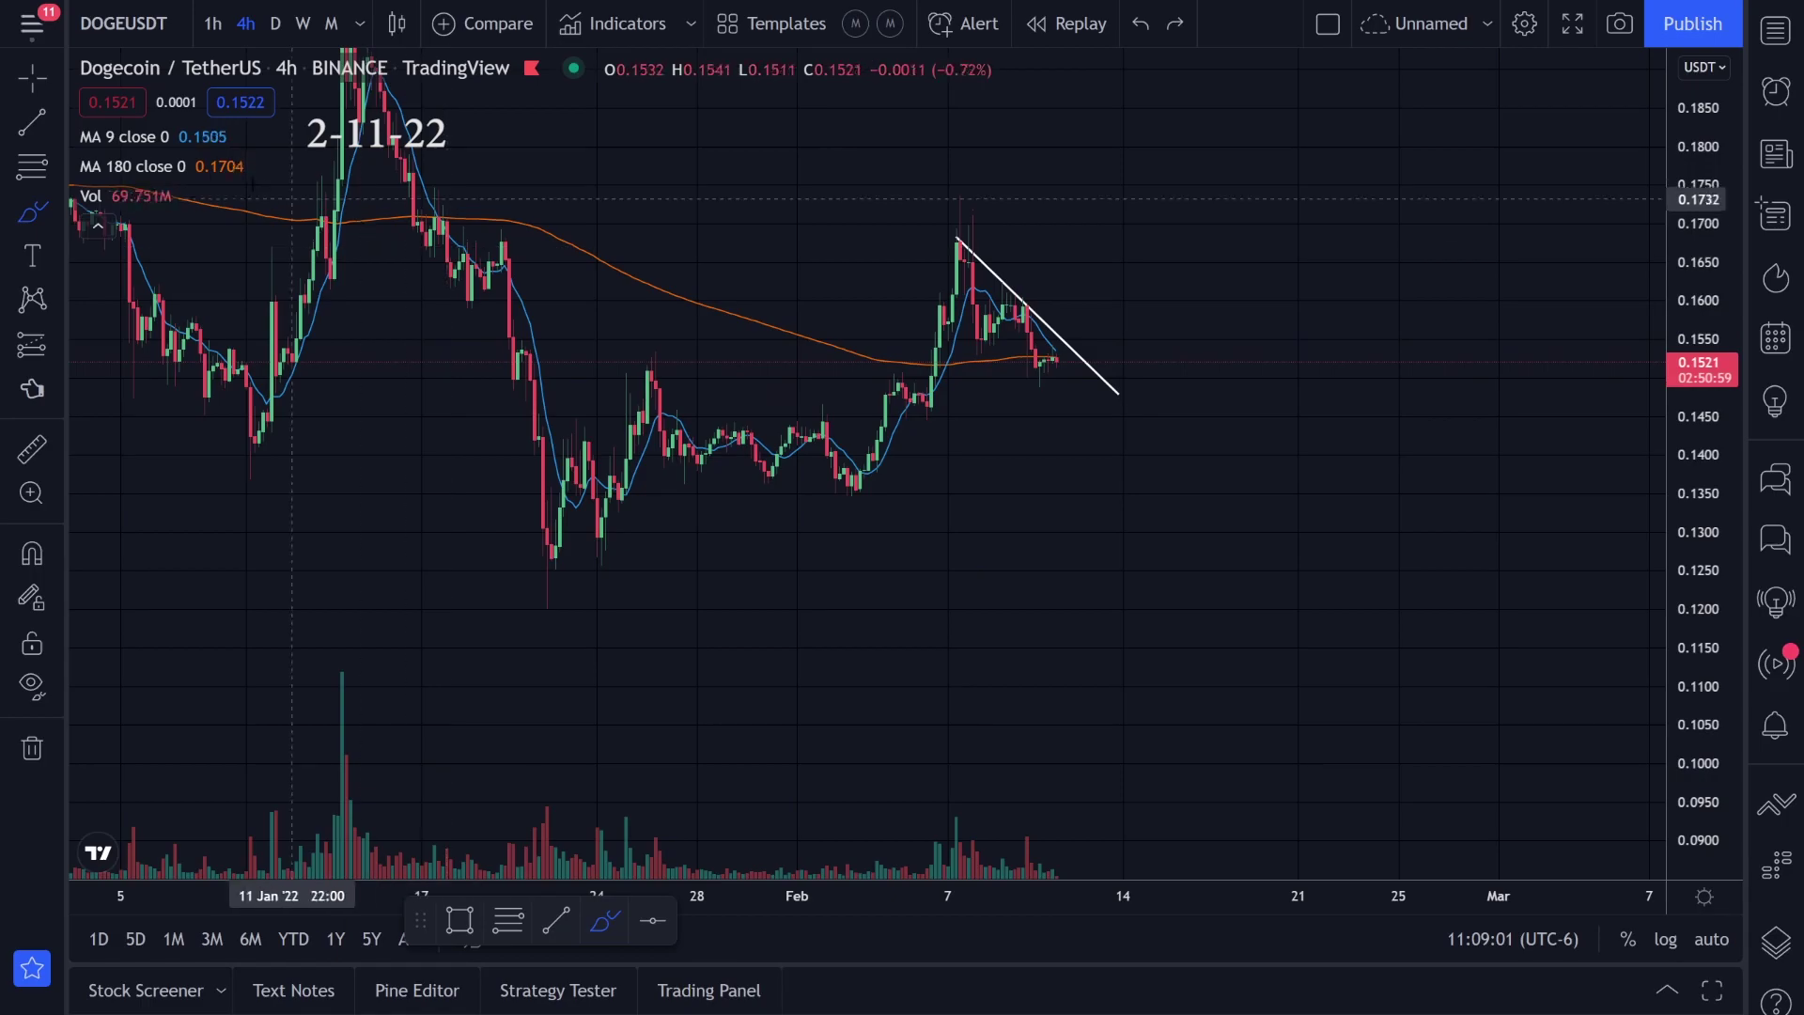
# - Draw the wedge's lower trend line from 0.1566 on 6 February to 0.1464 on 13 February
pyautogui.click(940, 328)
pyautogui.click(1111, 406)
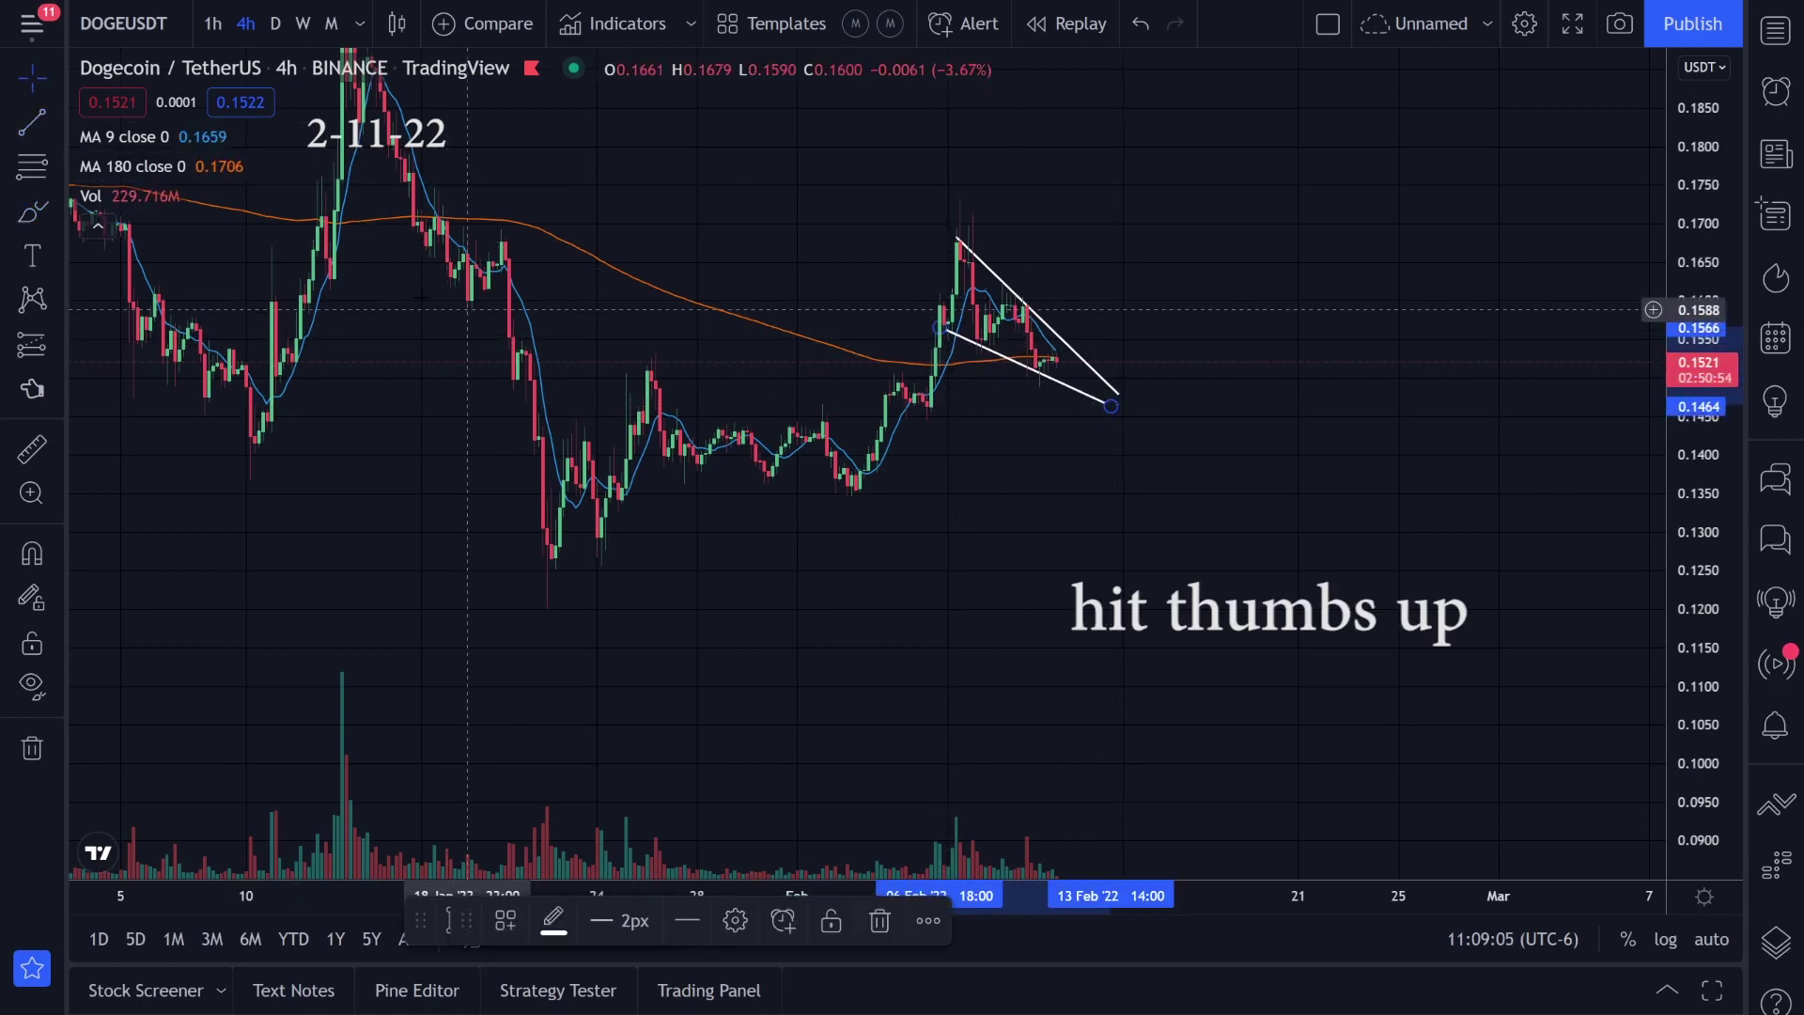
# - Brush a zigzag between the two wedge lines ending with a circle near the apex, and undo it
pyautogui.click(32, 212)
pyautogui.moveTo(944, 332); pyautogui.dragTo(990, 342)
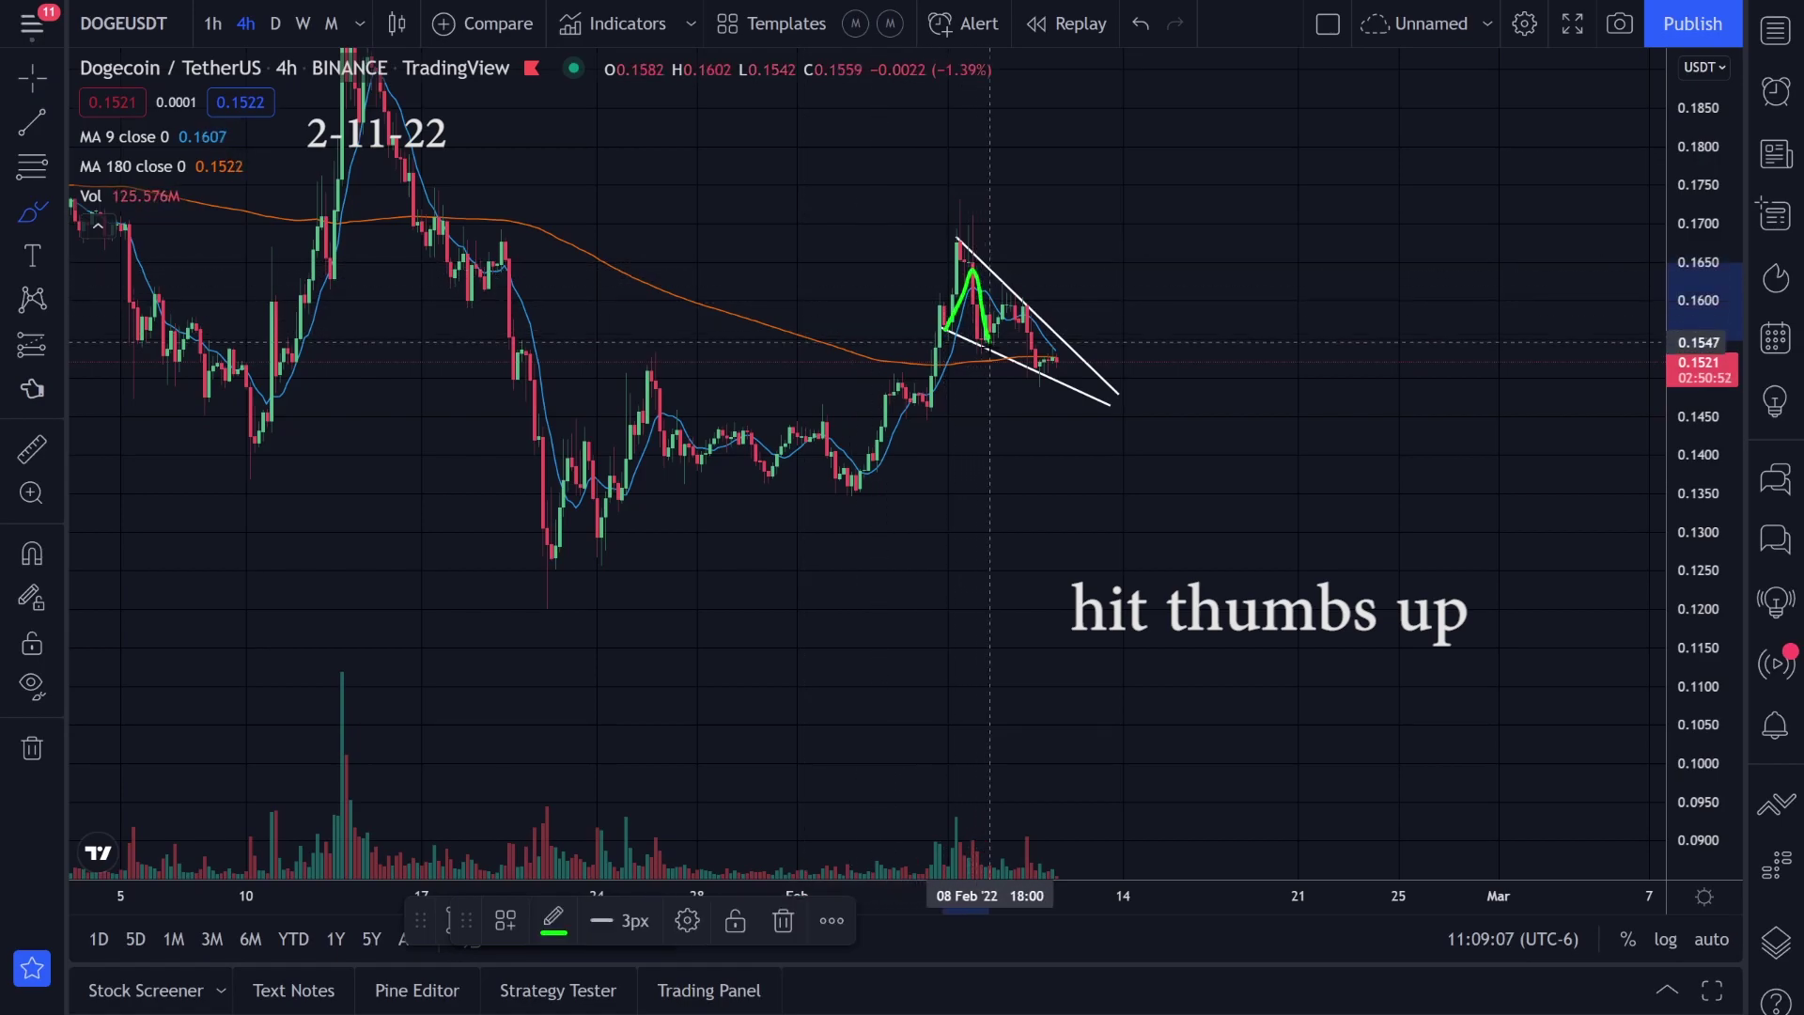
pyautogui.moveTo(1099, 380); pyautogui.dragTo(1090, 372)
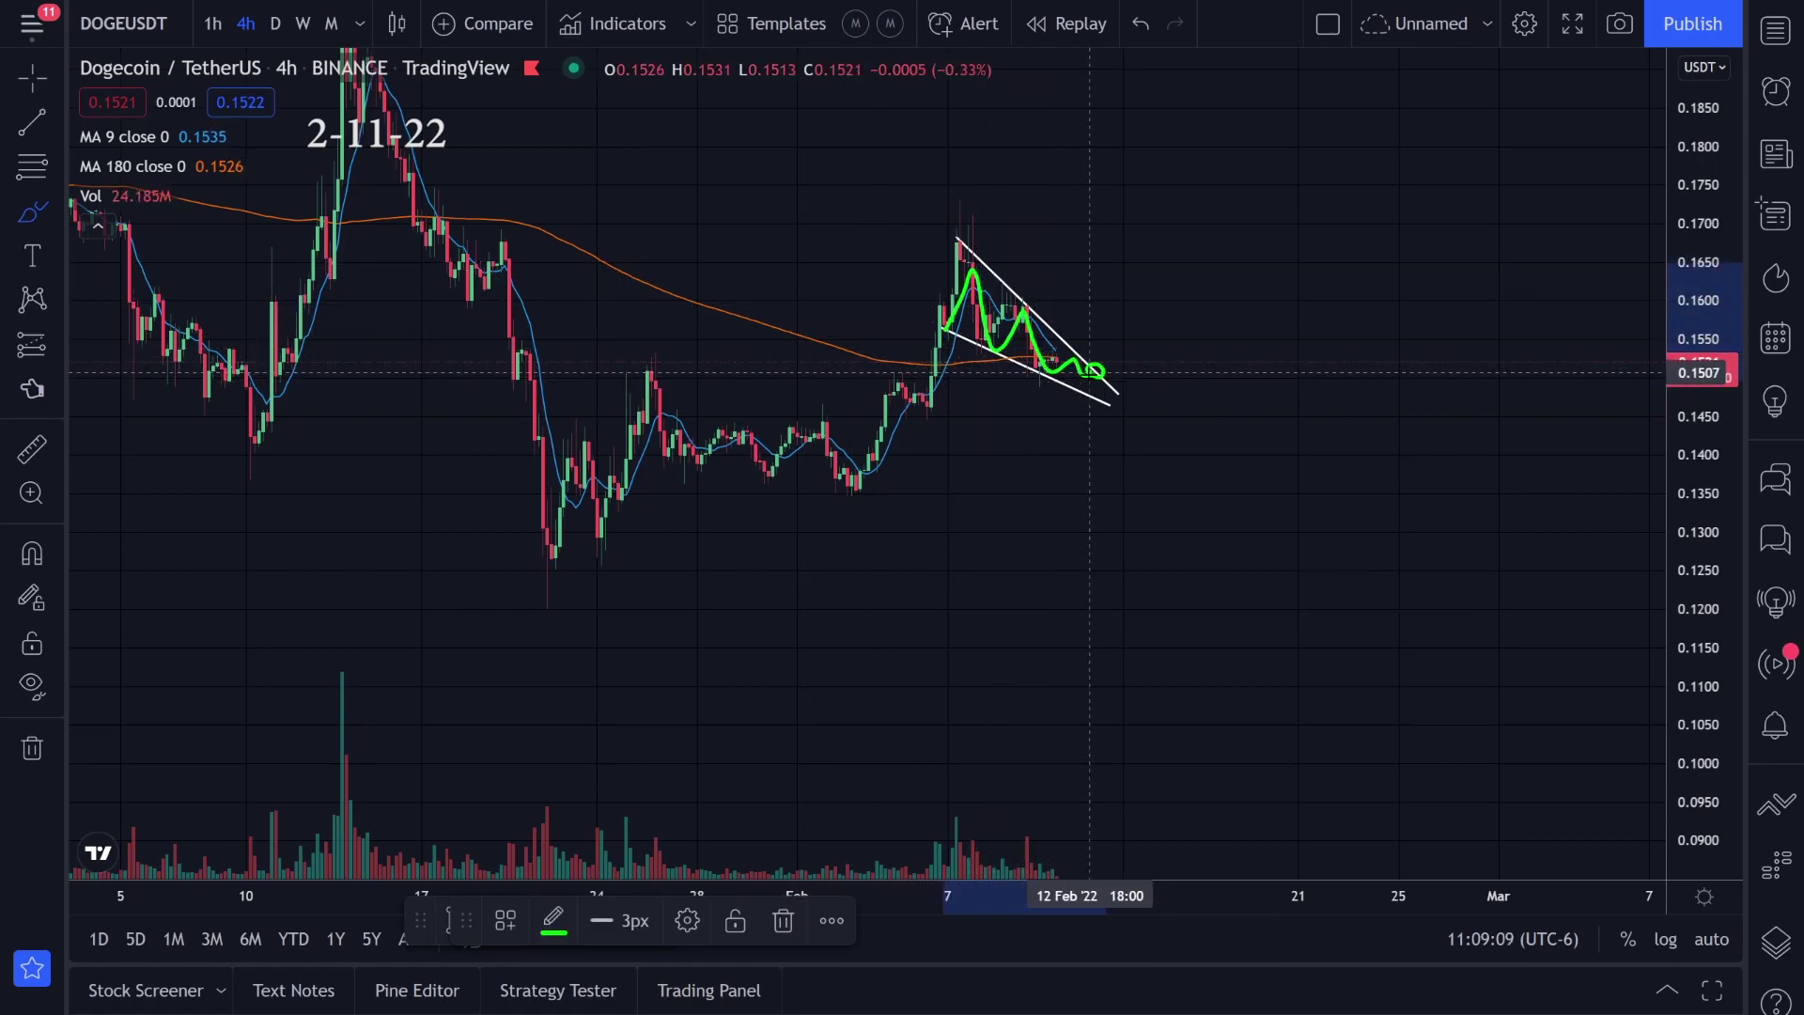
pyautogui.hotkey('ctrl', 'z')
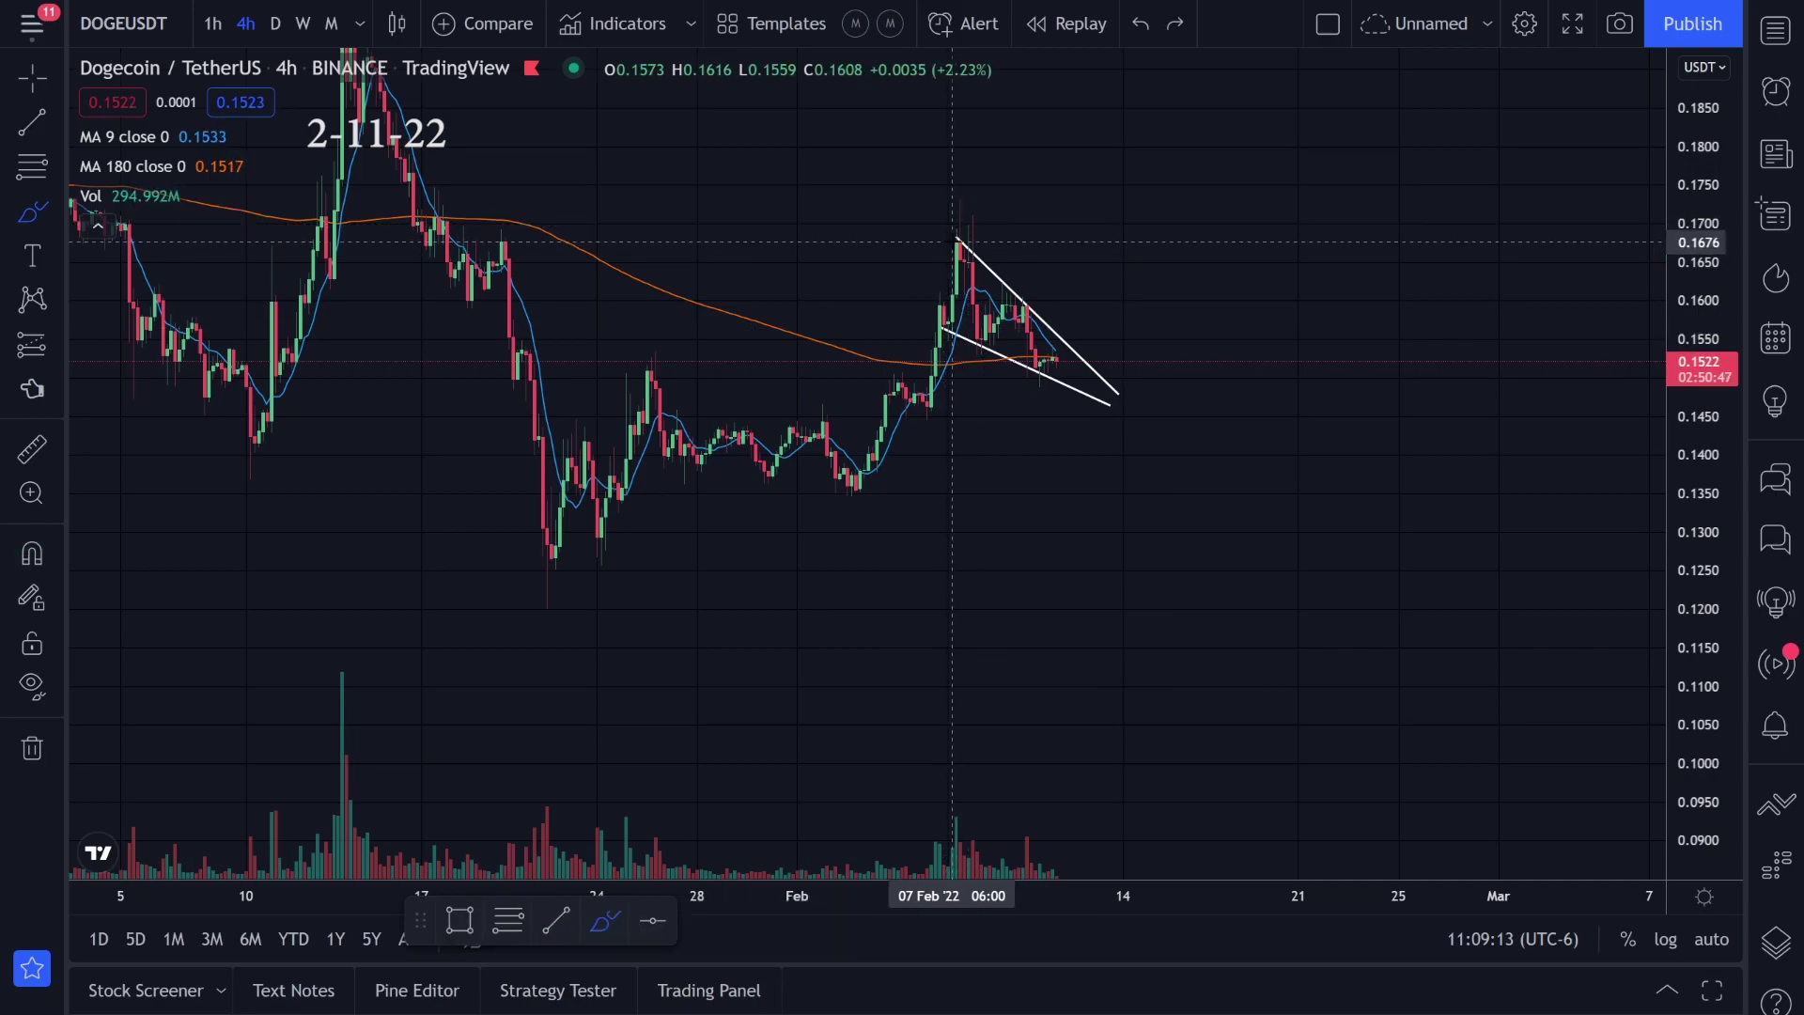
# - Mark the top of the wedge and the area near its apex with brush strokes, undoing each one
pyautogui.moveTo(928, 240); pyautogui.dragTo(999, 237)
pyautogui.hotkey('ctrl', 'z')
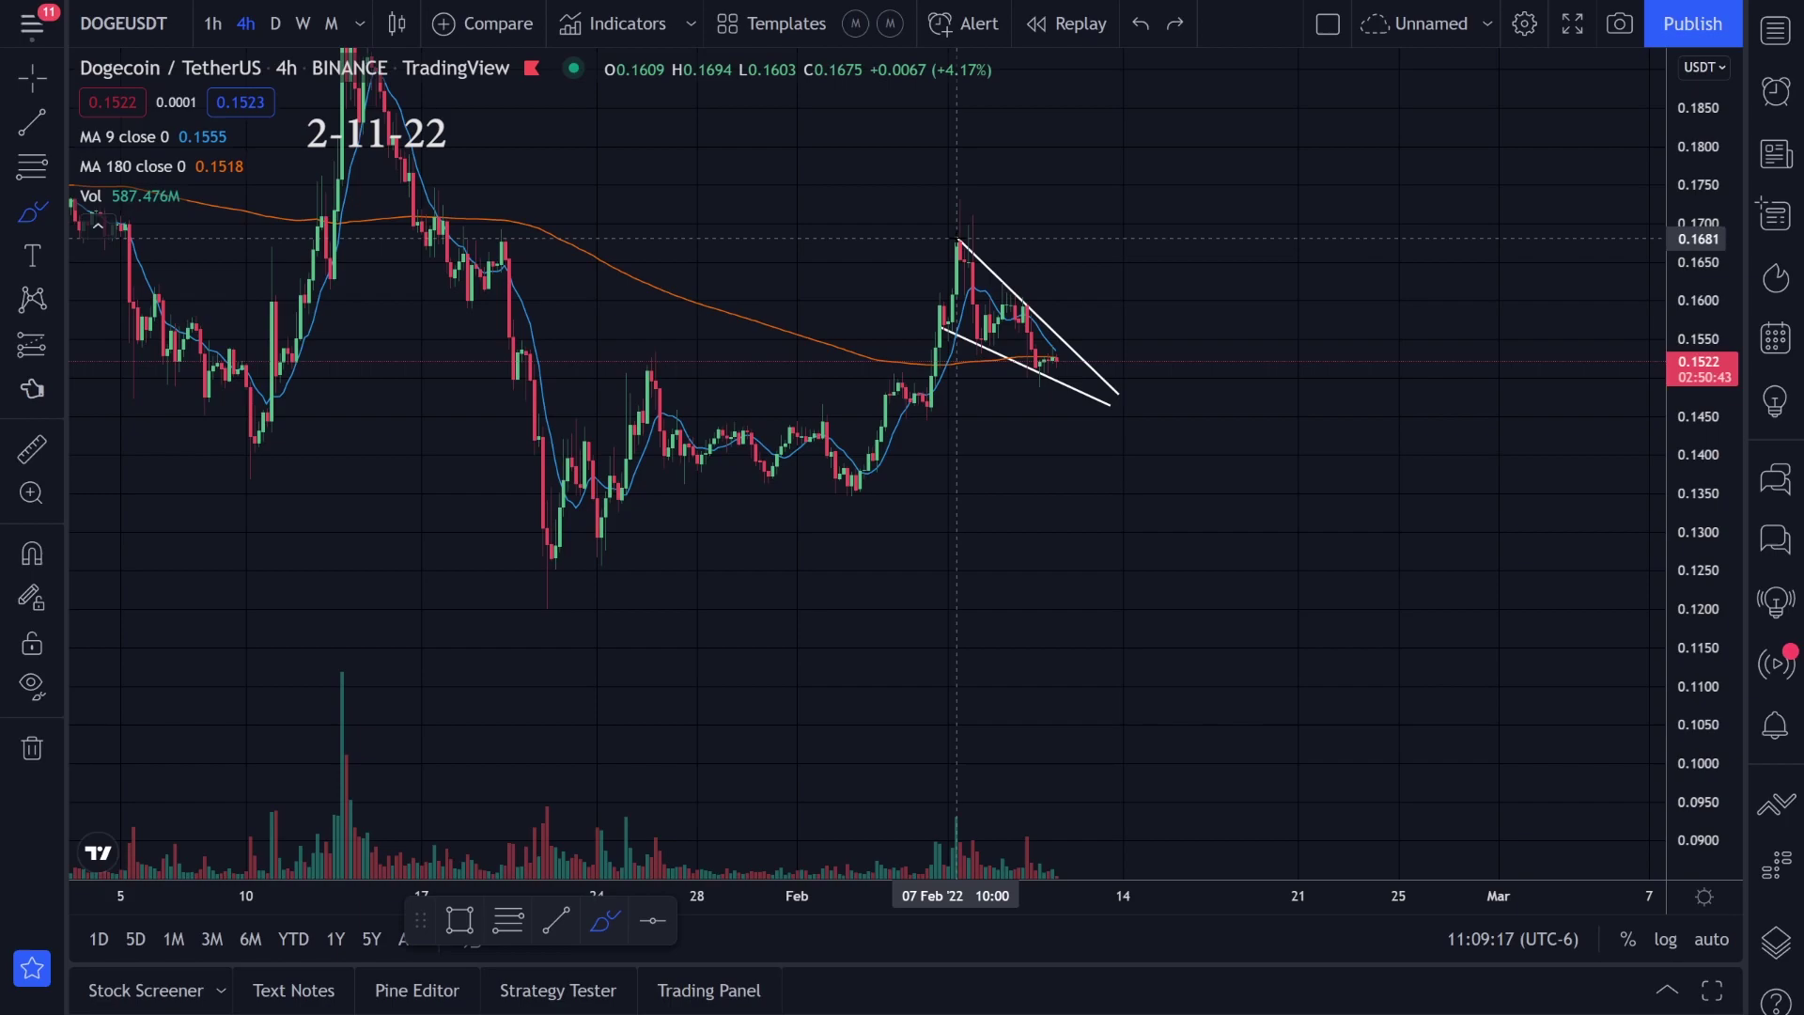
pyautogui.moveTo(935, 238); pyautogui.dragTo(999, 239)
pyautogui.hotkey('ctrl', 'z')
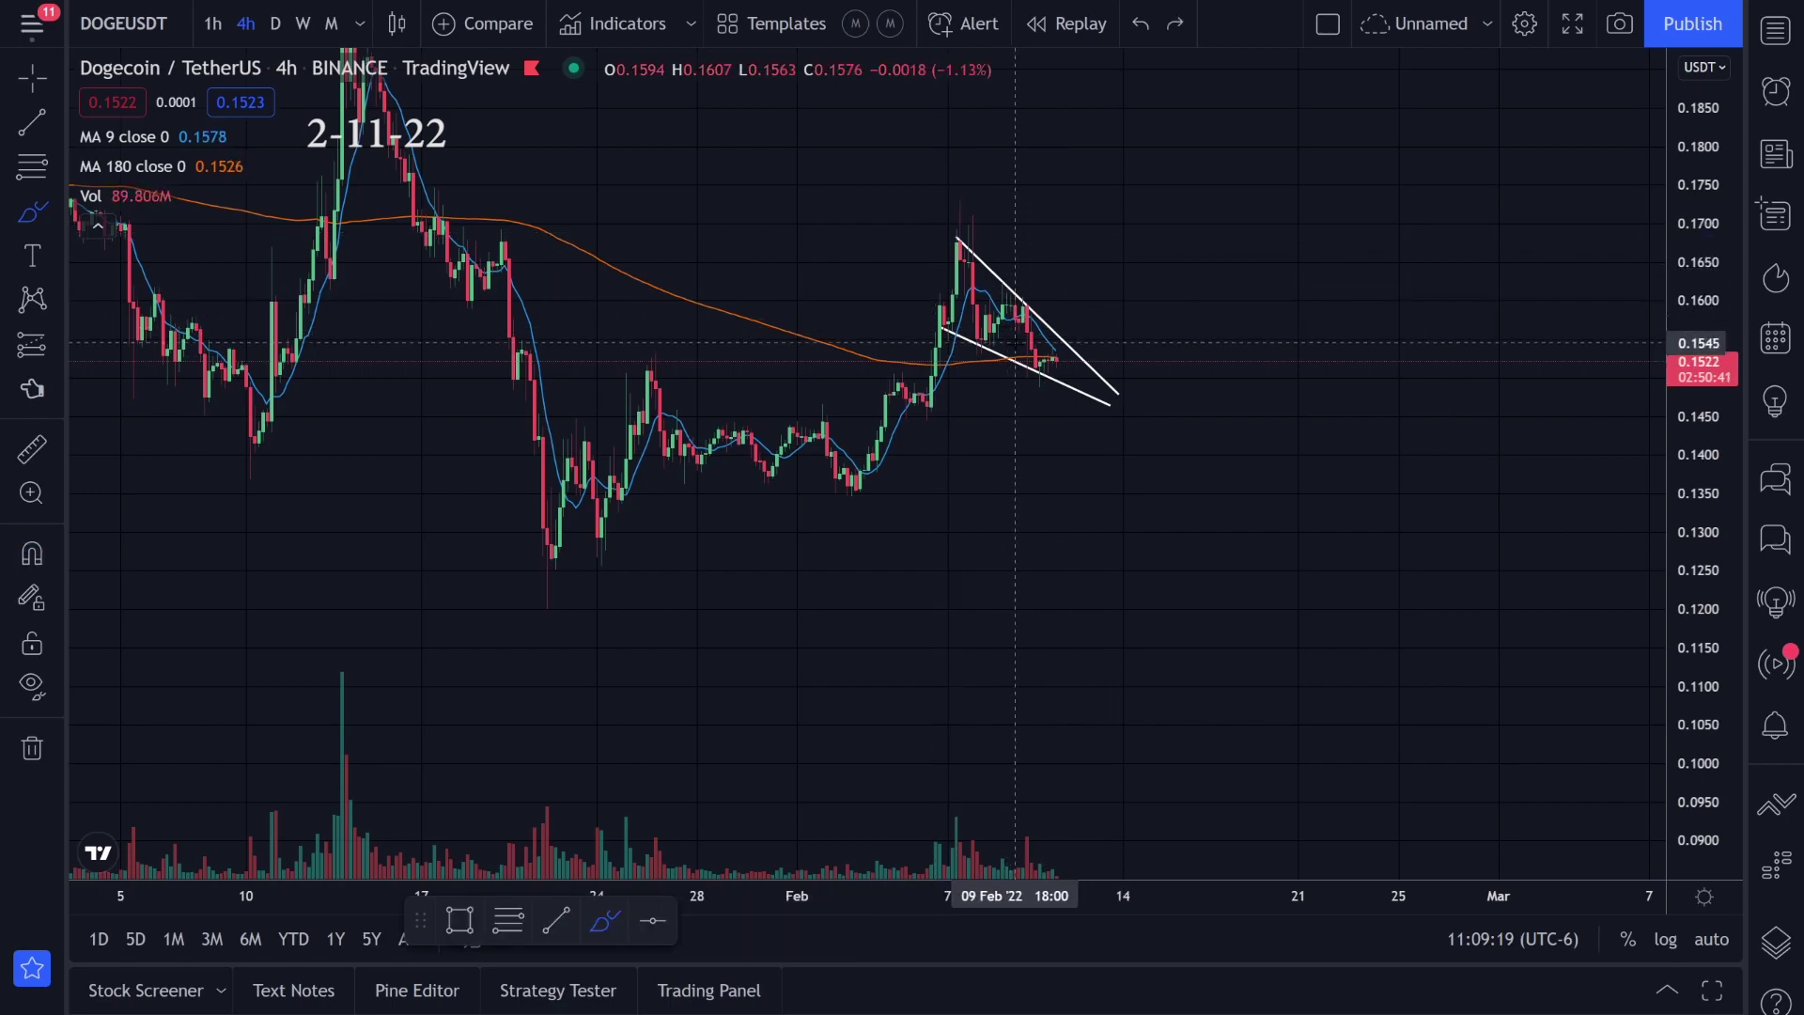
pyautogui.moveTo(1064, 369); pyautogui.dragTo(1078, 381)
pyautogui.hotkey('ctrl', 'z')
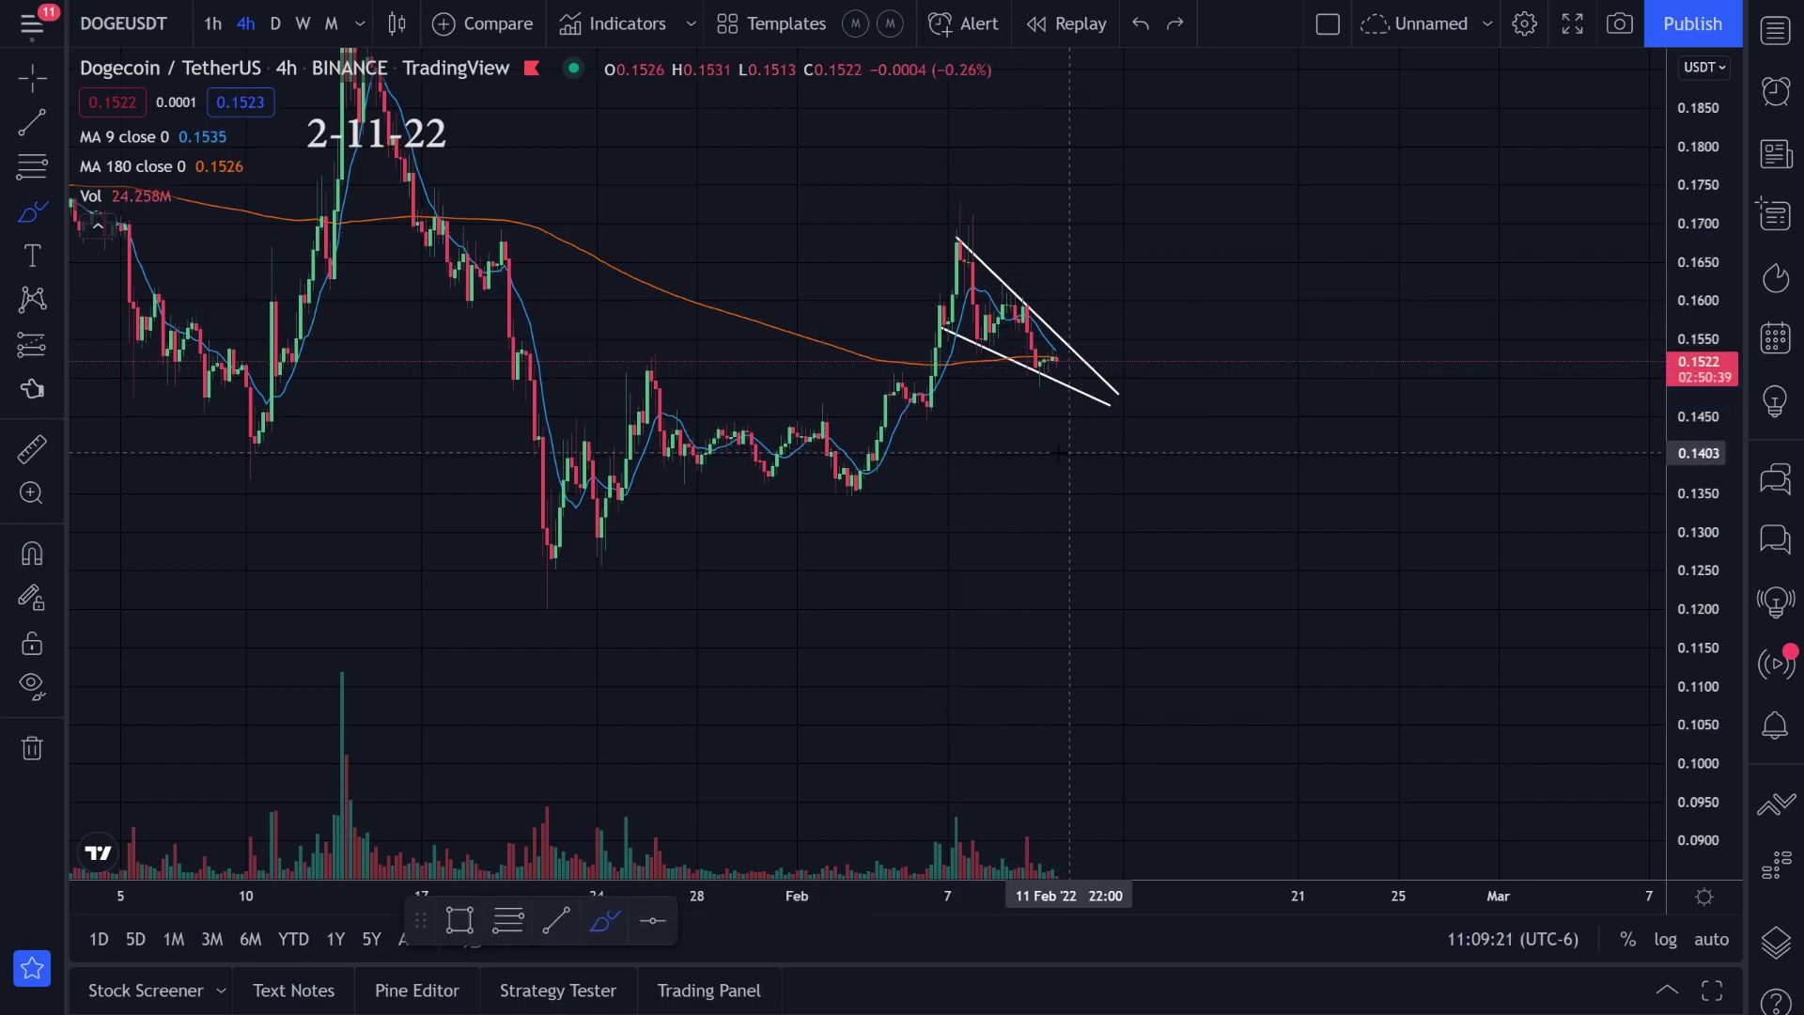
# - Circle the late-January low and the early-February low with the brush, and undo both circles
pyautogui.moveTo(568, 549); pyautogui.dragTo(568, 561)
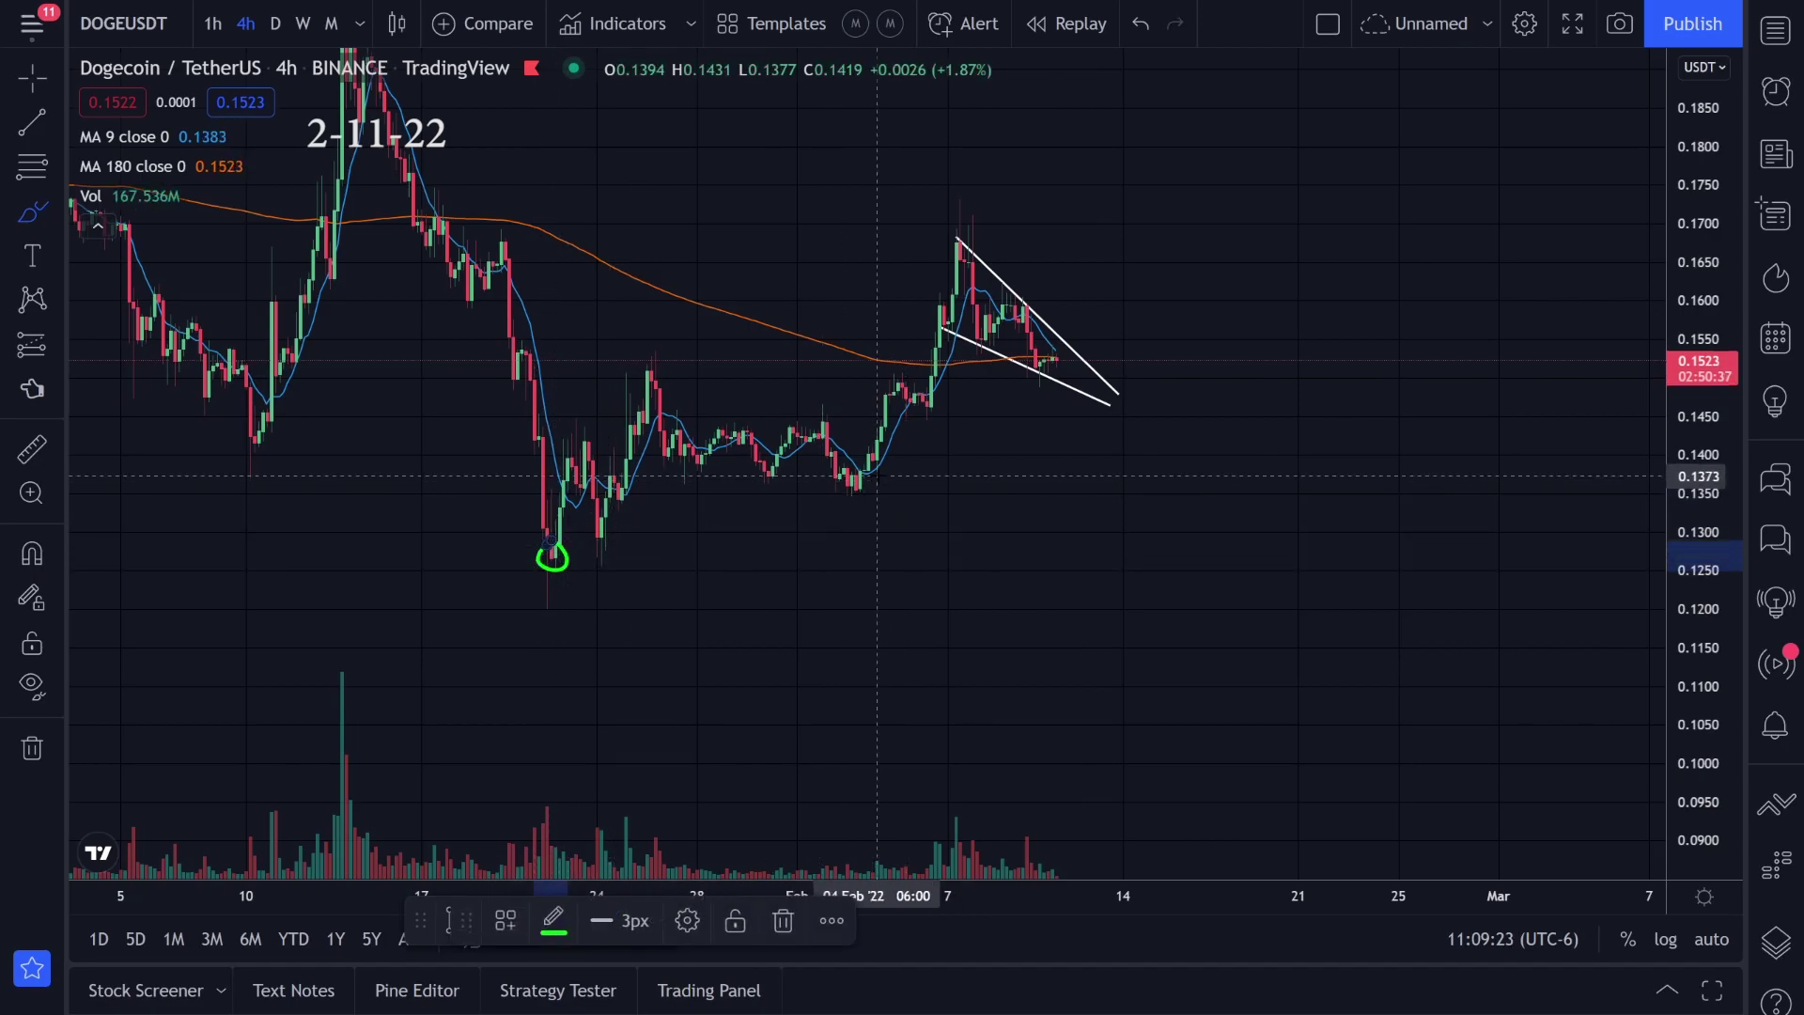
pyautogui.moveTo(873, 473); pyautogui.dragTo(871, 481)
pyautogui.hotkey('ctrl', 'z')
pyautogui.hotkey('ctrl', 'z')
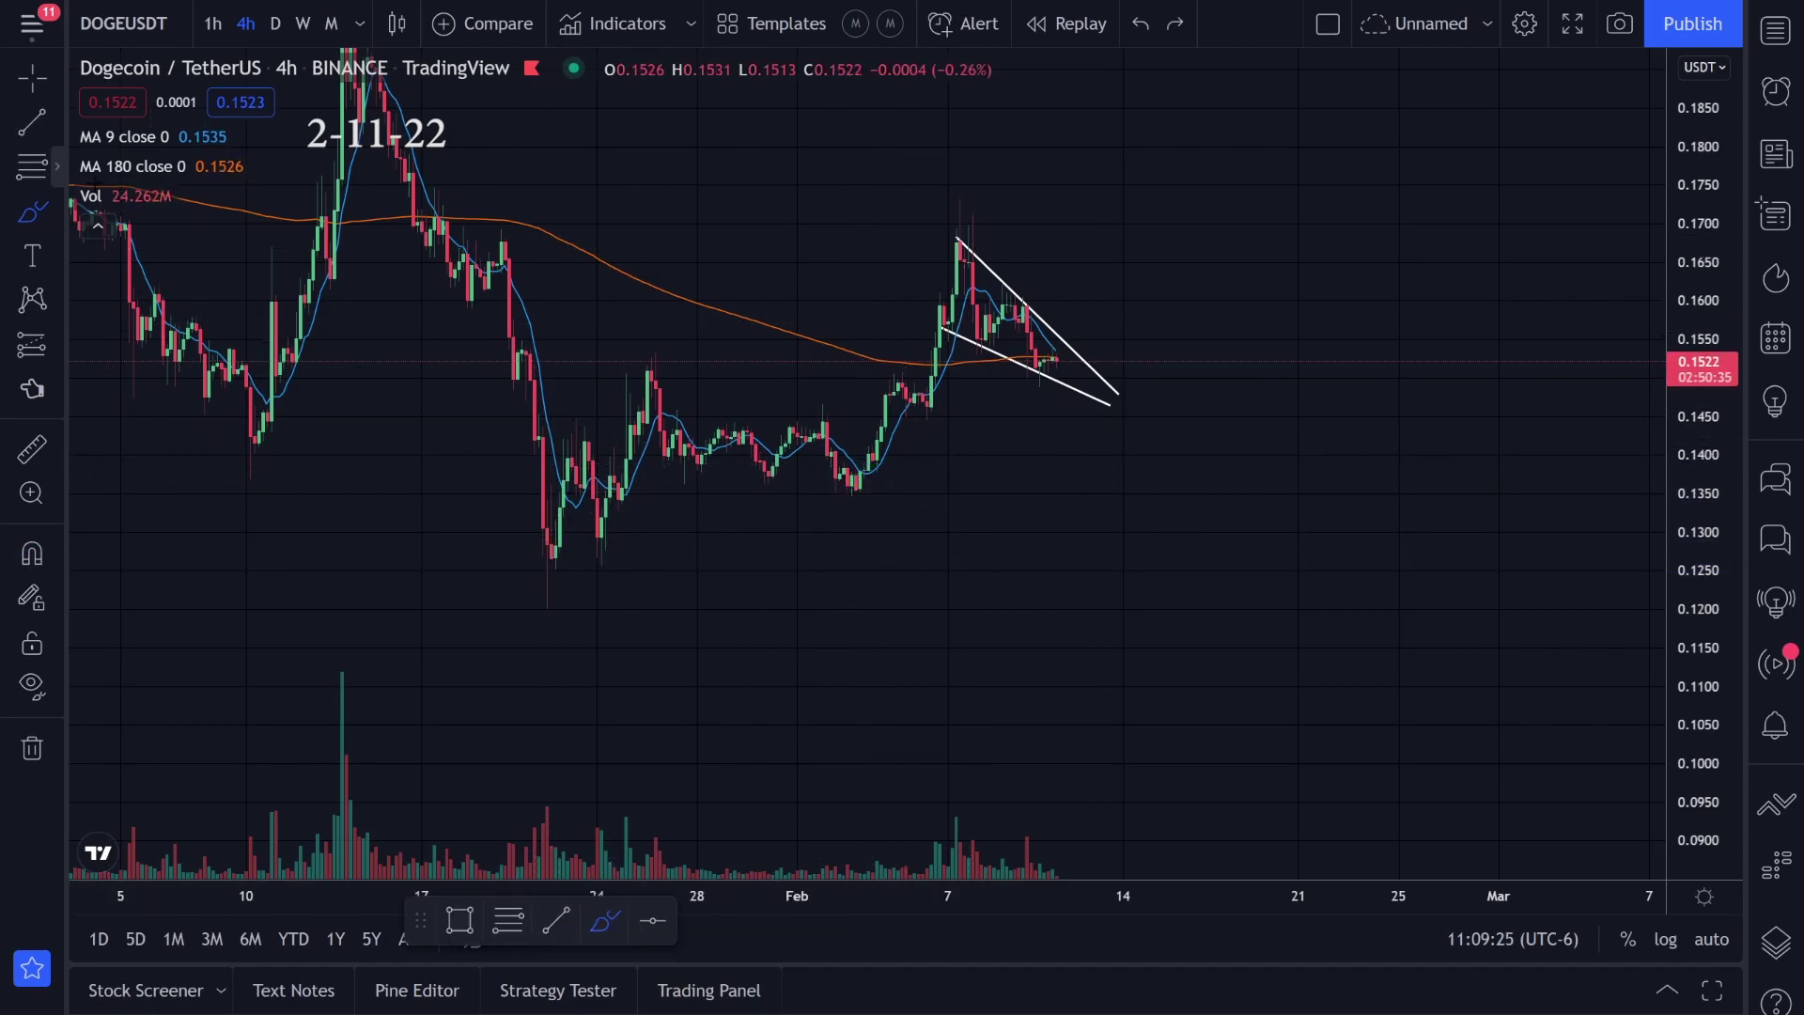
# - Draw a rising trend line from the 22 January low at 0.1261 through the early-February low to 0.1469
pyautogui.moveTo(552, 562); pyautogui.dragTo(1248, 402)
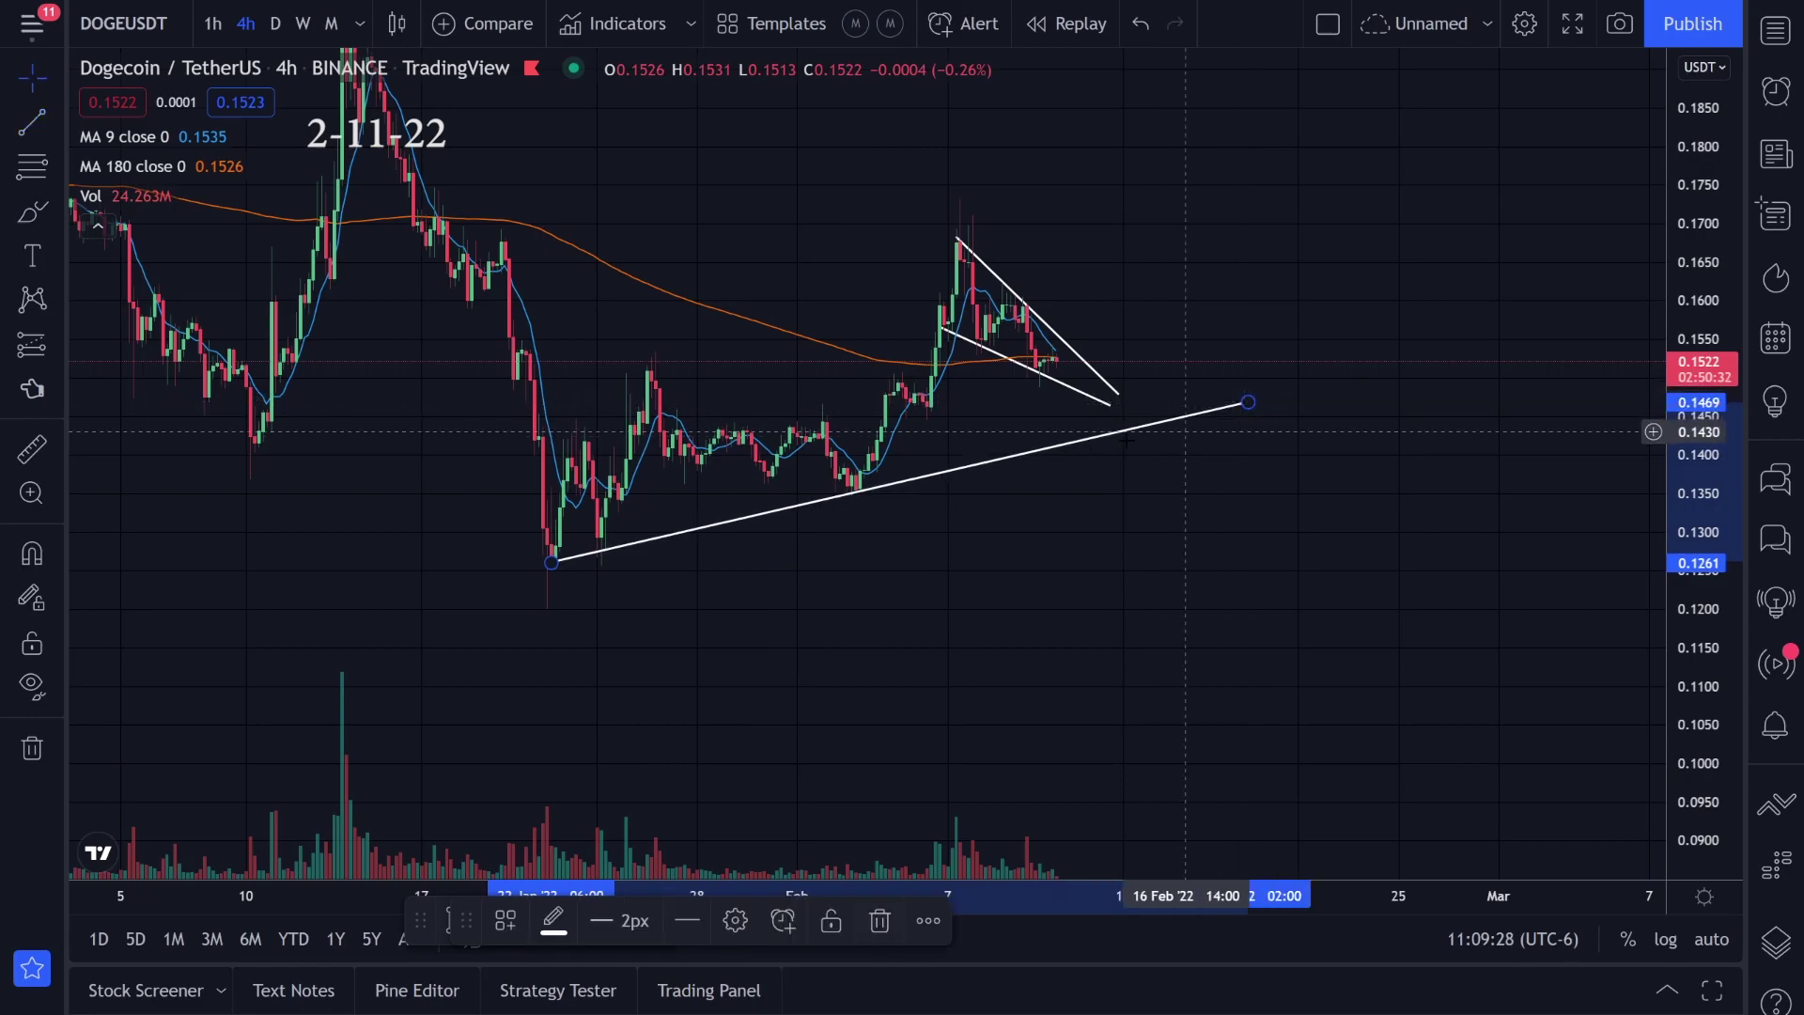
# - Brush a possible rise from the current price and a drop through the rising trend line, undoing each stroke
pyautogui.click(32, 212)
pyautogui.moveTo(1061, 362)
pyautogui.mouseDown()
pyautogui.moveTo(1065, 418)
pyautogui.moveTo(1165, 231)
pyautogui.mouseUp()
pyautogui.hotkey('ctrl', 'z')
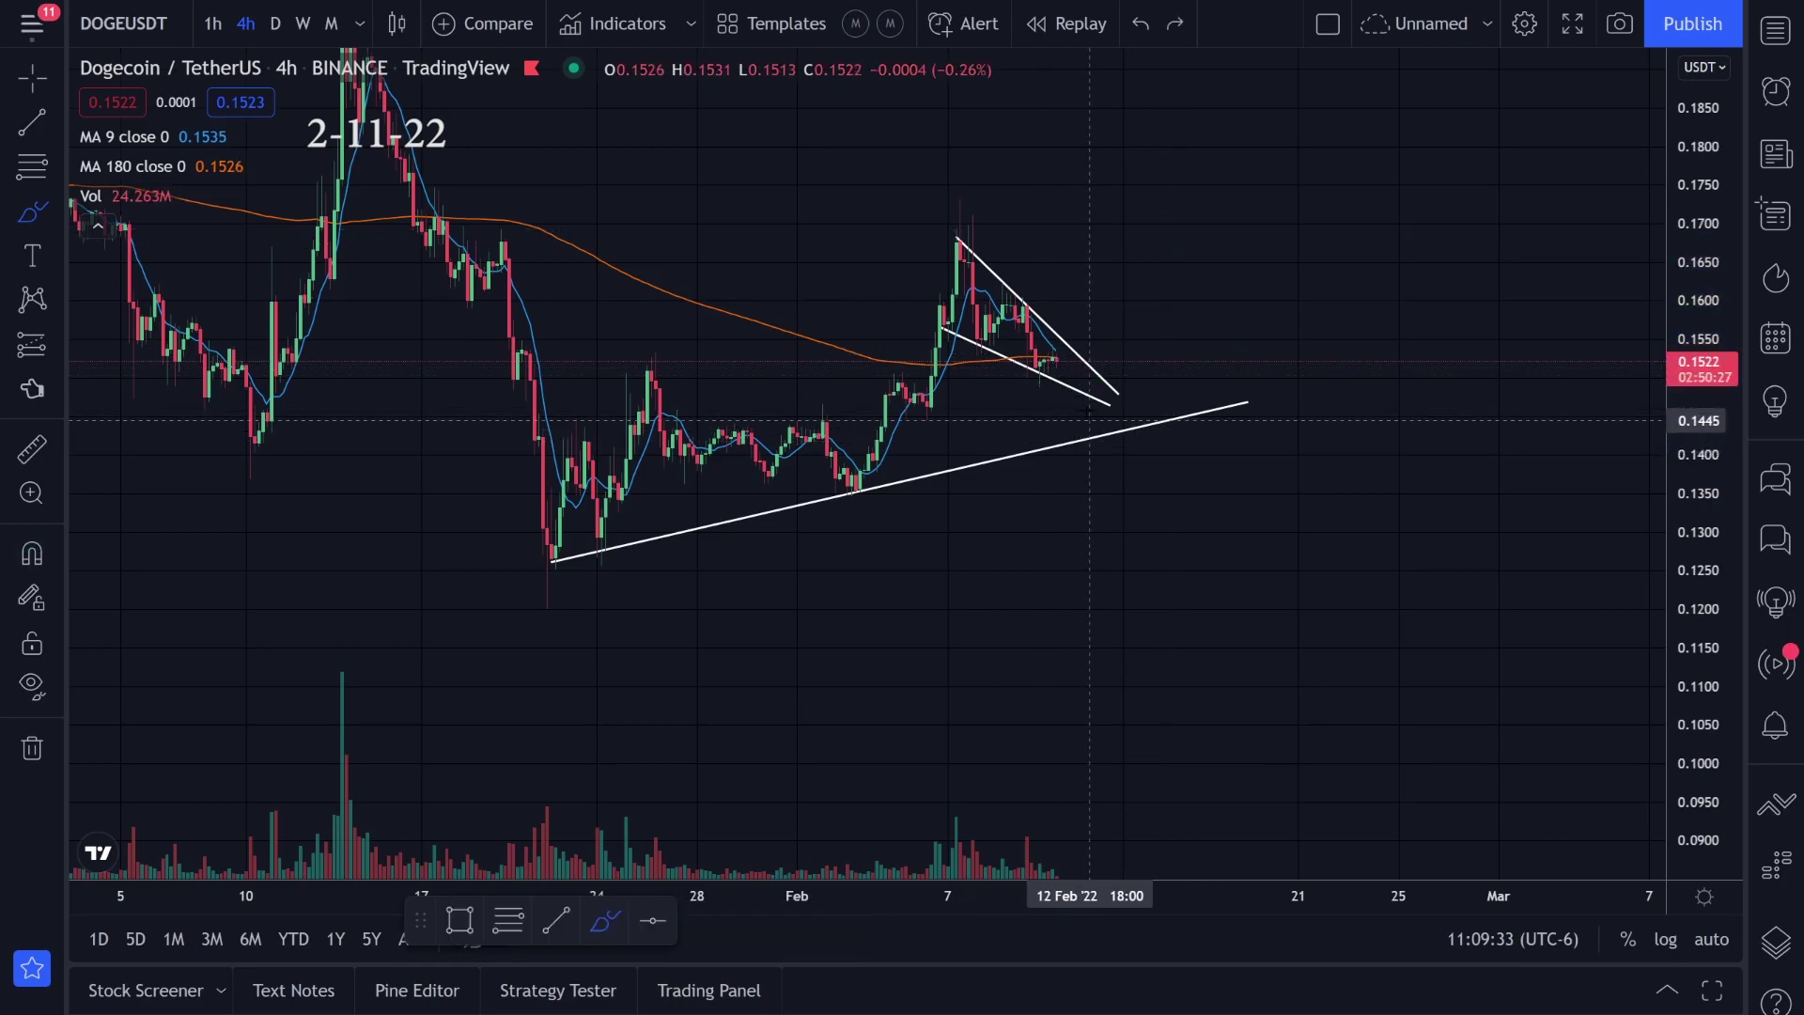
pyautogui.moveTo(1087, 418); pyautogui.dragTo(1090, 531)
pyautogui.hotkey('ctrl', 'z')
pyautogui.moveTo(1093, 422); pyautogui.dragTo(1091, 518)
pyautogui.hotkey('ctrl', 'z')
# - Underline the late-January low and brush a drop below the rising trend line, undoing every stroke
pyautogui.moveTo(530, 555); pyautogui.dragTo(580, 555)
pyautogui.hotkey('ctrl', 'z')
pyautogui.hotkey('ctrl', 'z')
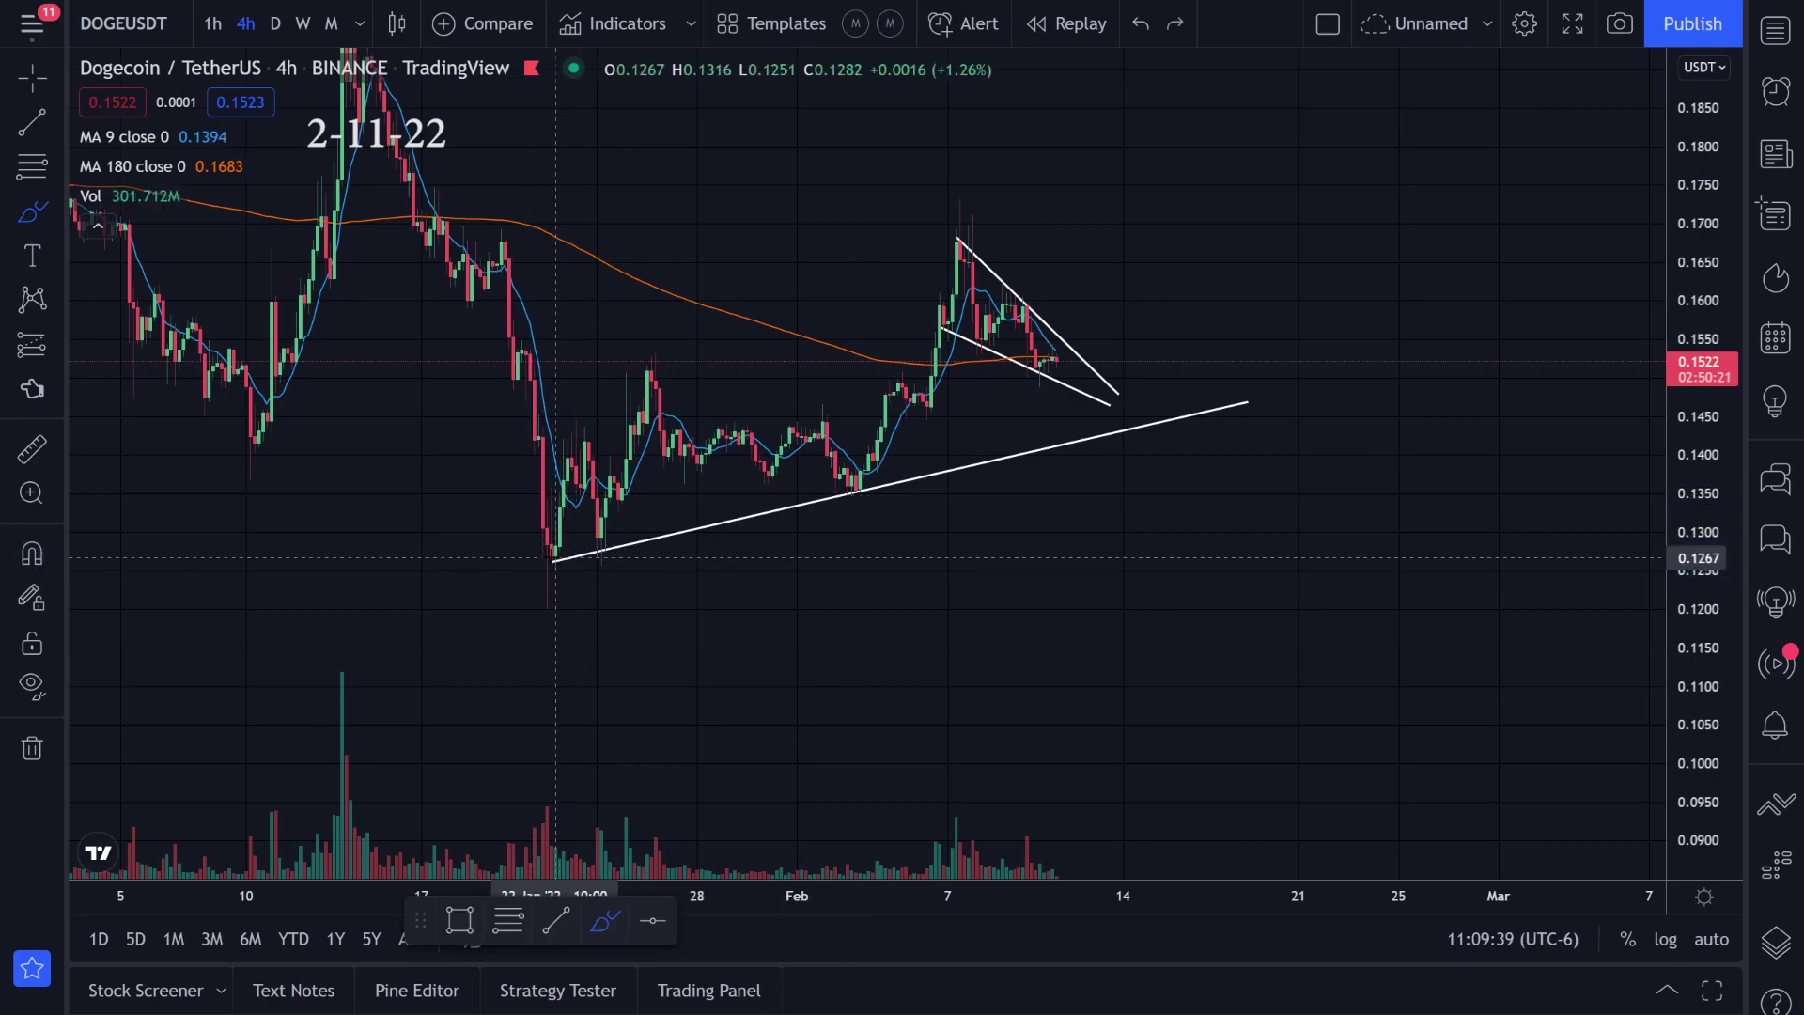
pyautogui.moveTo(529, 558); pyautogui.dragTo(645, 561)
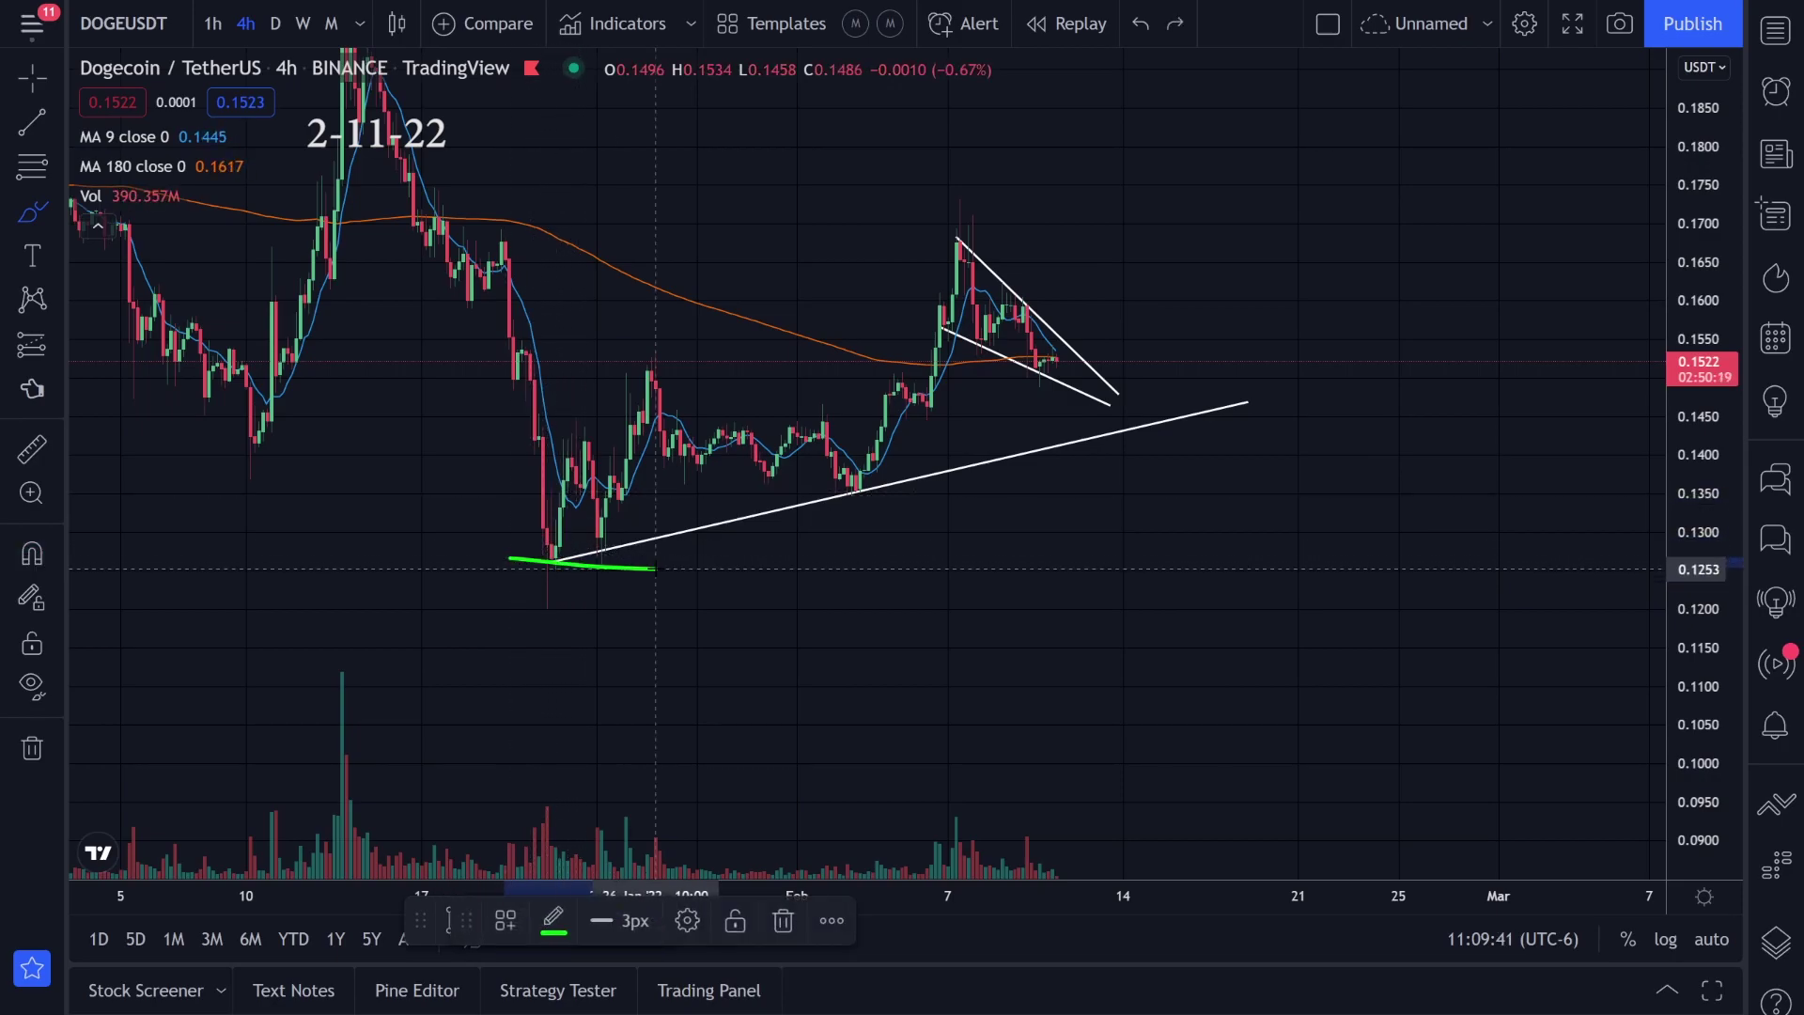
pyautogui.hotkey('ctrl', 'z')
pyautogui.moveTo(1056, 415)
pyautogui.mouseDown()
pyautogui.moveTo(1073, 411)
pyautogui.moveTo(1097, 537)
pyautogui.mouseUp()
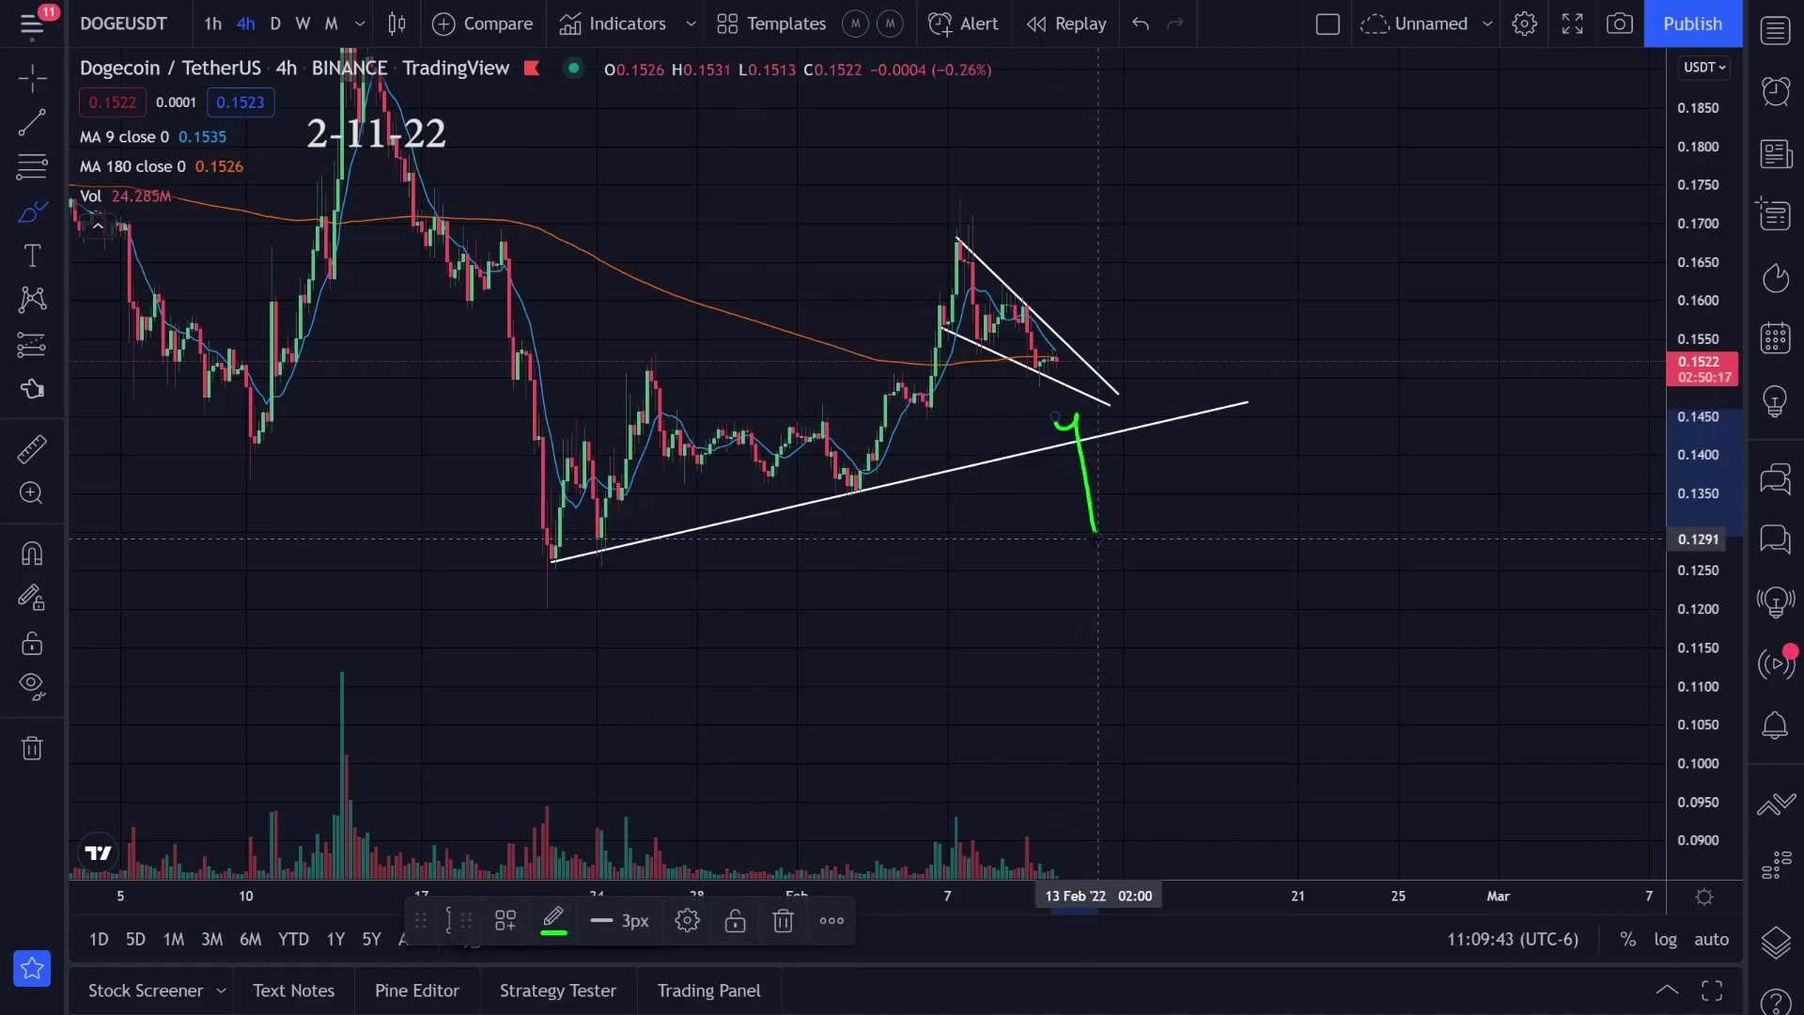
pyautogui.hotkey('ctrl', 'z')
pyautogui.moveTo(537, 553); pyautogui.dragTo(583, 569)
pyautogui.hotkey('ctrl', 'z')
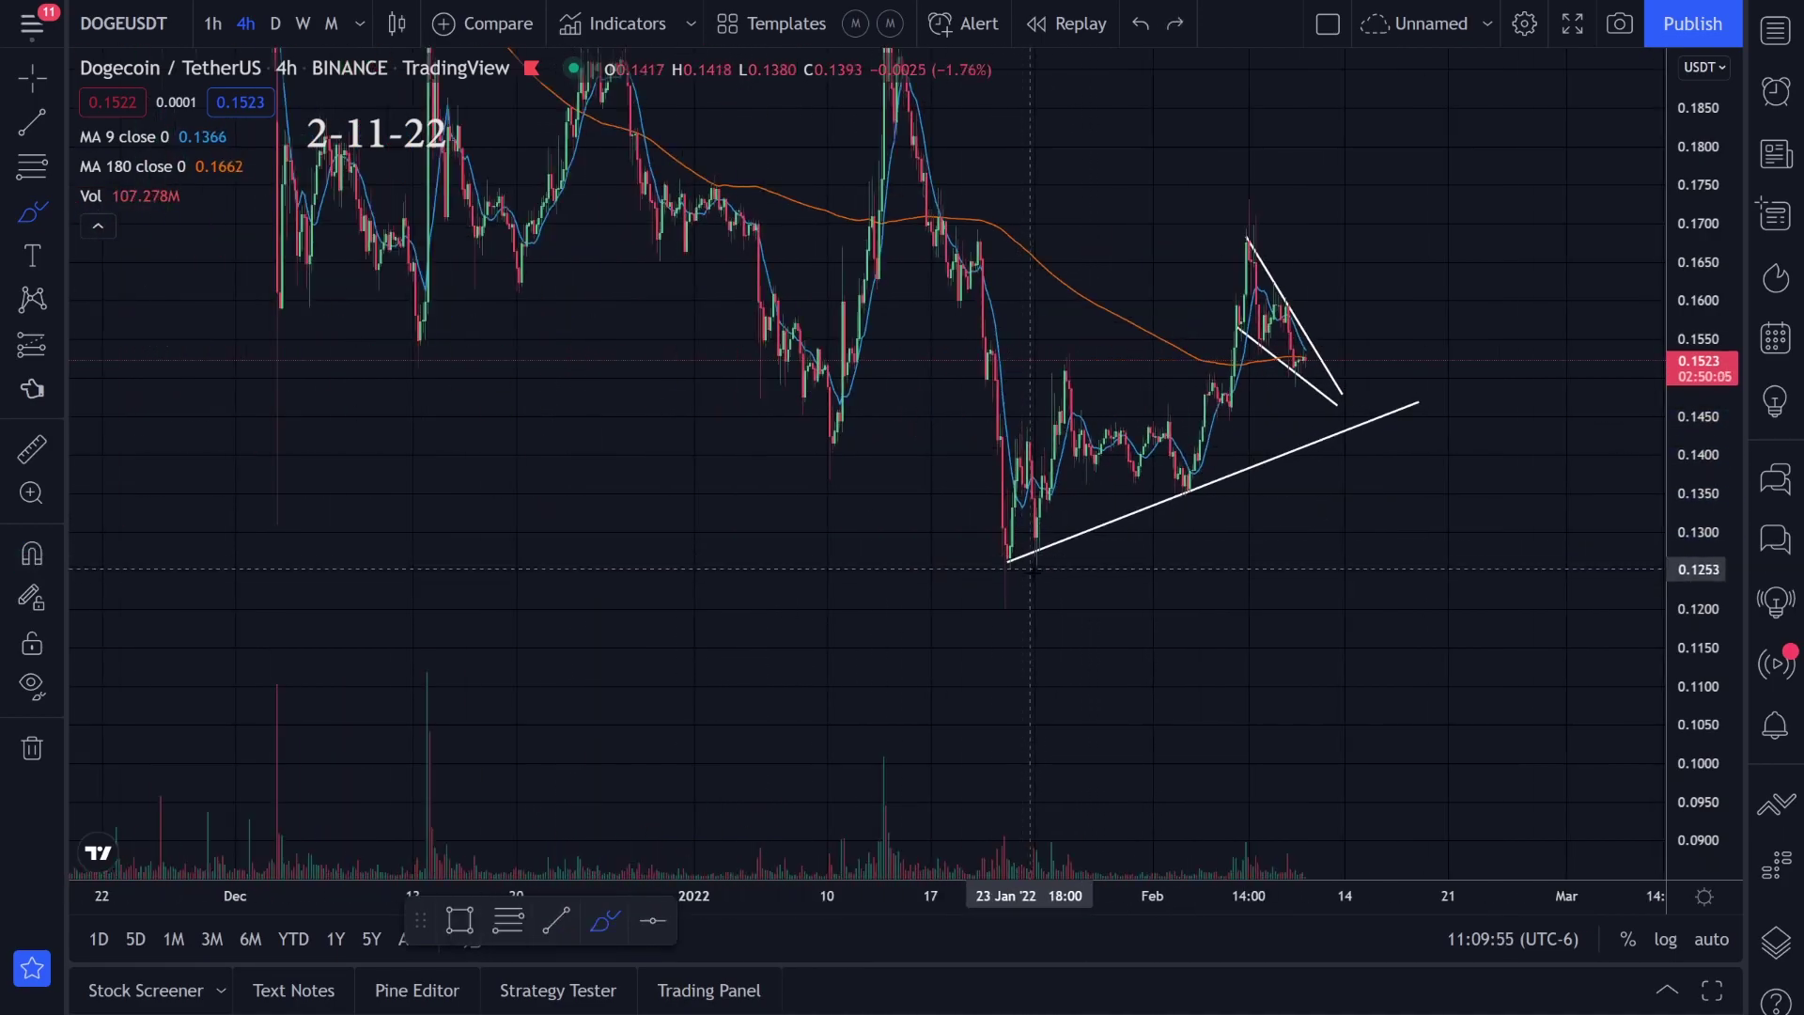
# - Brush a horizontal level from the January low into mid-February with a downward stroke through it, and undo both
pyautogui.moveTo(998, 551); pyautogui.dragTo(1407, 557)
pyautogui.moveTo(1329, 491); pyautogui.dragTo(1370, 623)
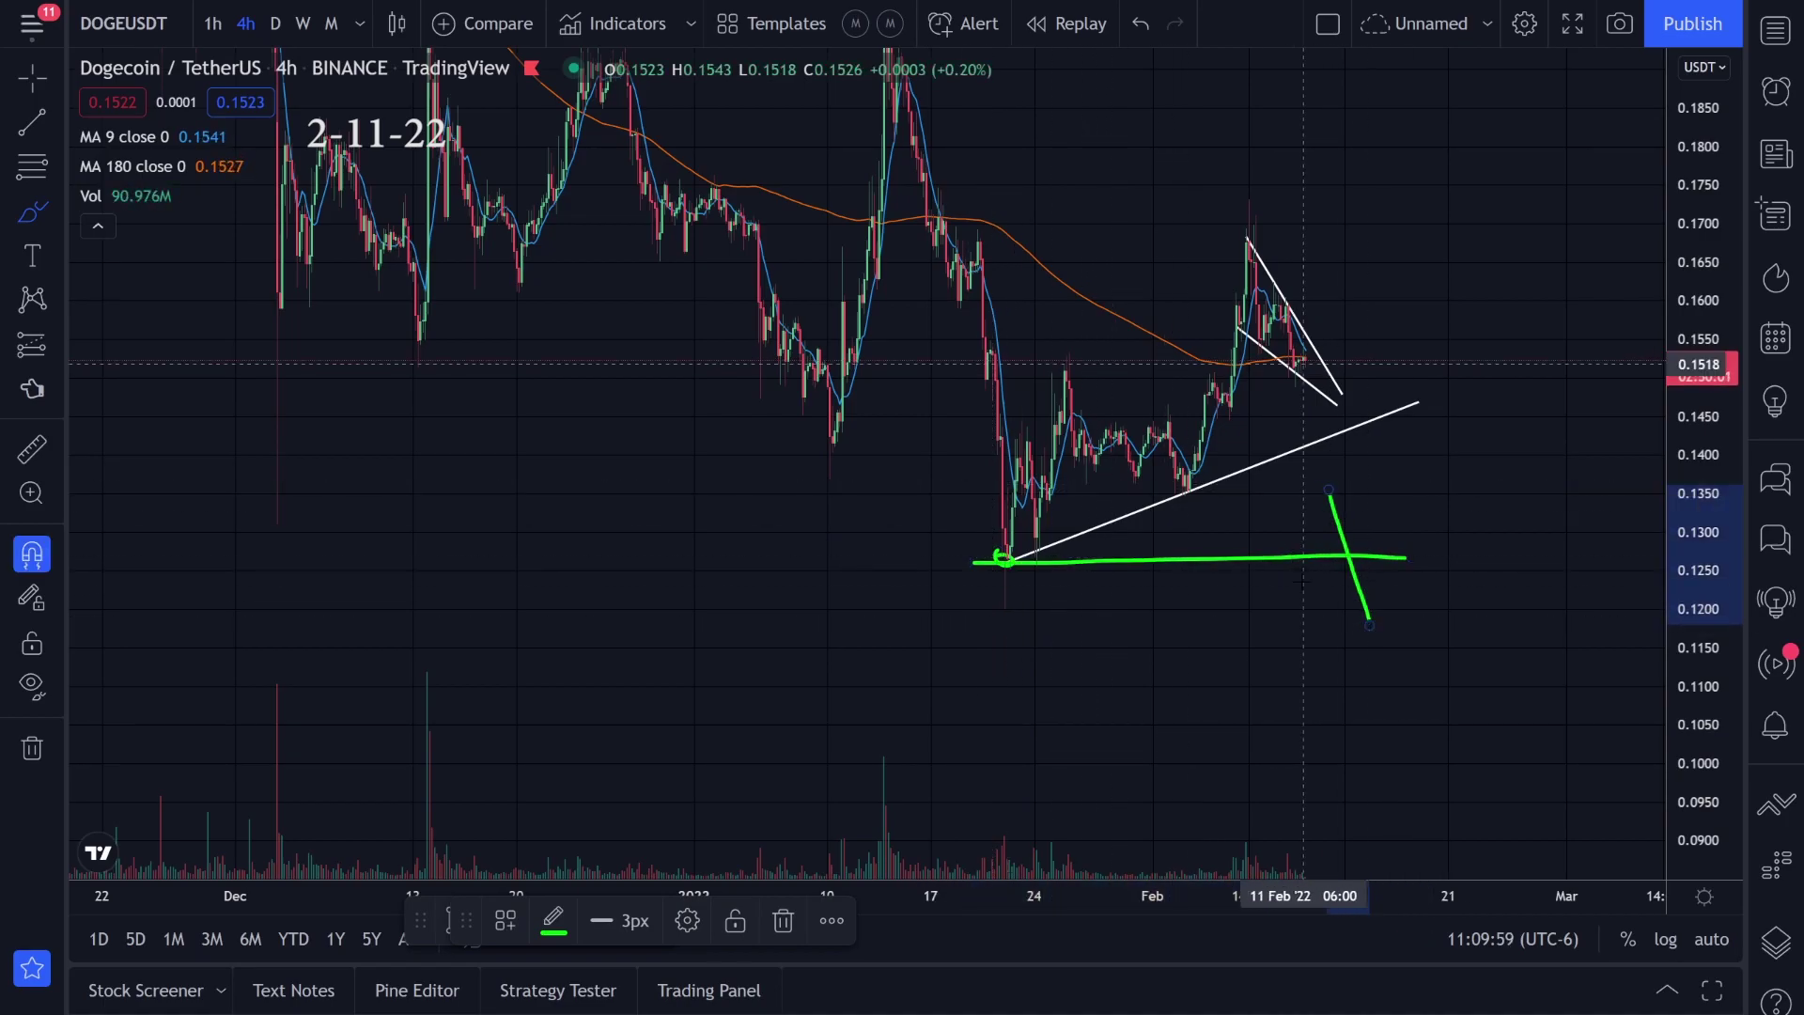
pyautogui.hotkey('ctrl', 'z')
pyautogui.hotkey('ctrl', 'z')
# - Circle the late-September 2021 and mid-December lows on the longer price history, and undo the marks
pyautogui.scroll(-6, 1319, 573)
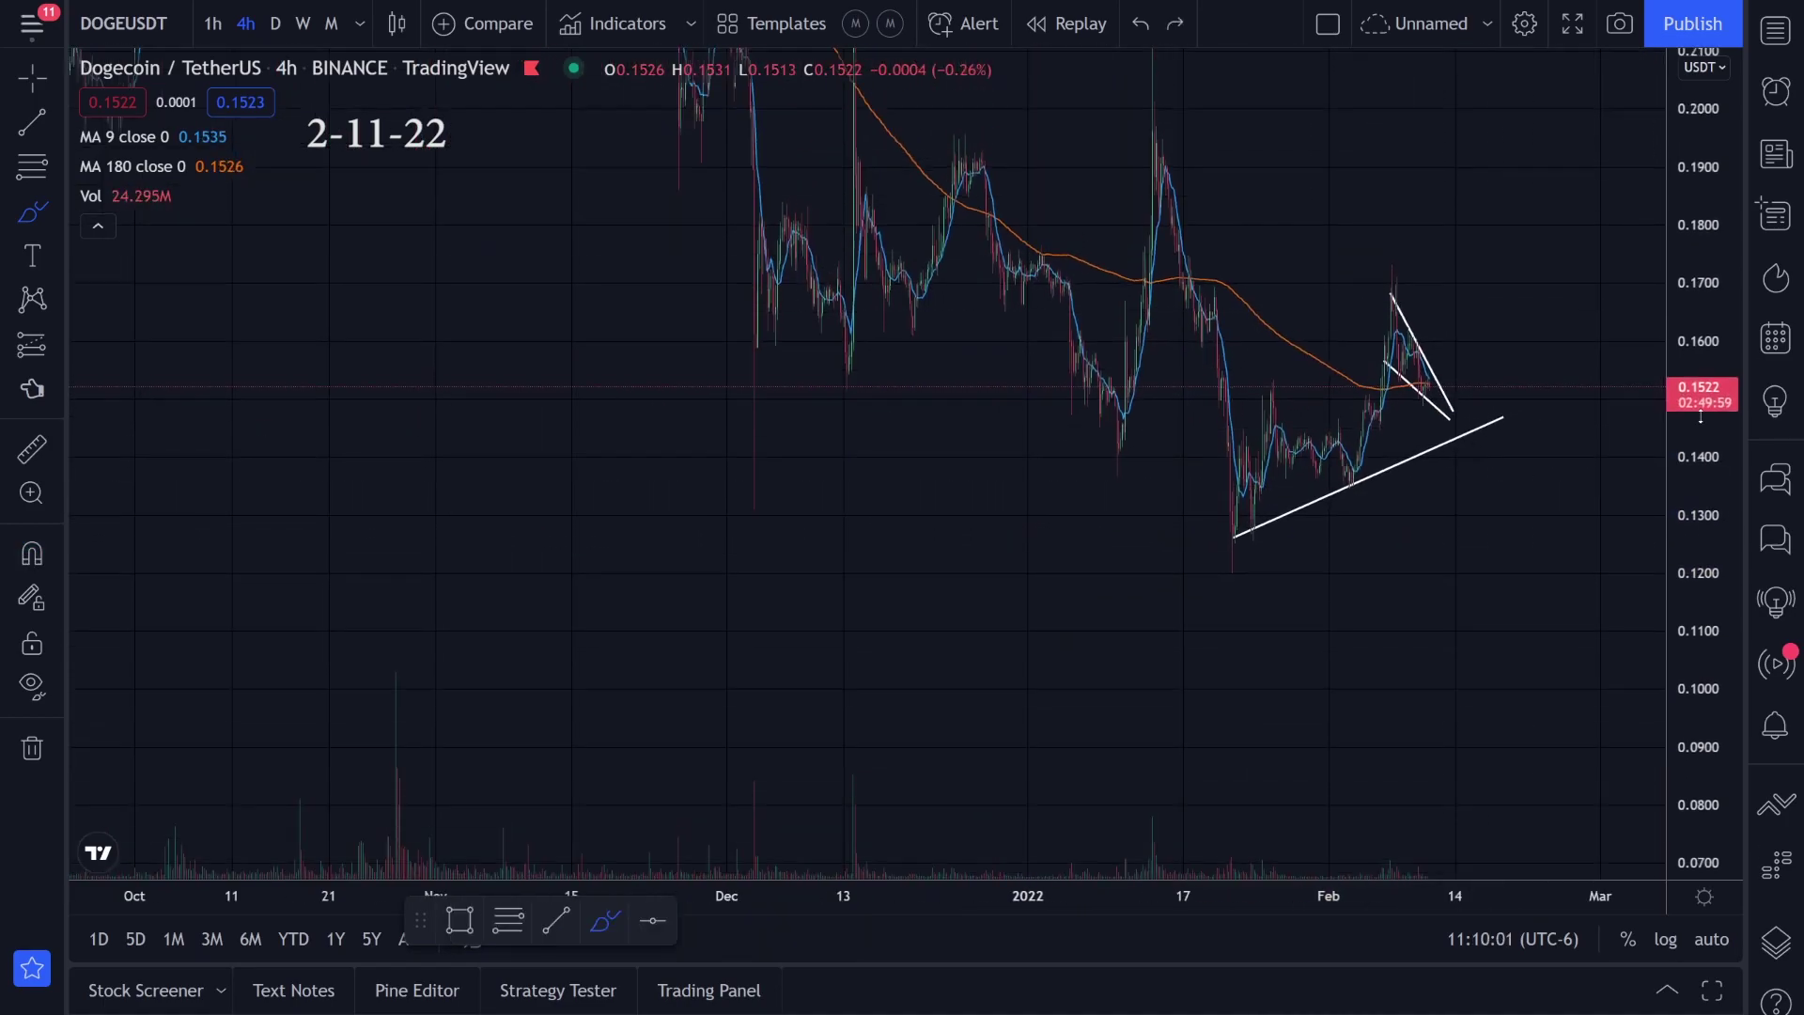
pyautogui.scroll(-5, 703, 432)
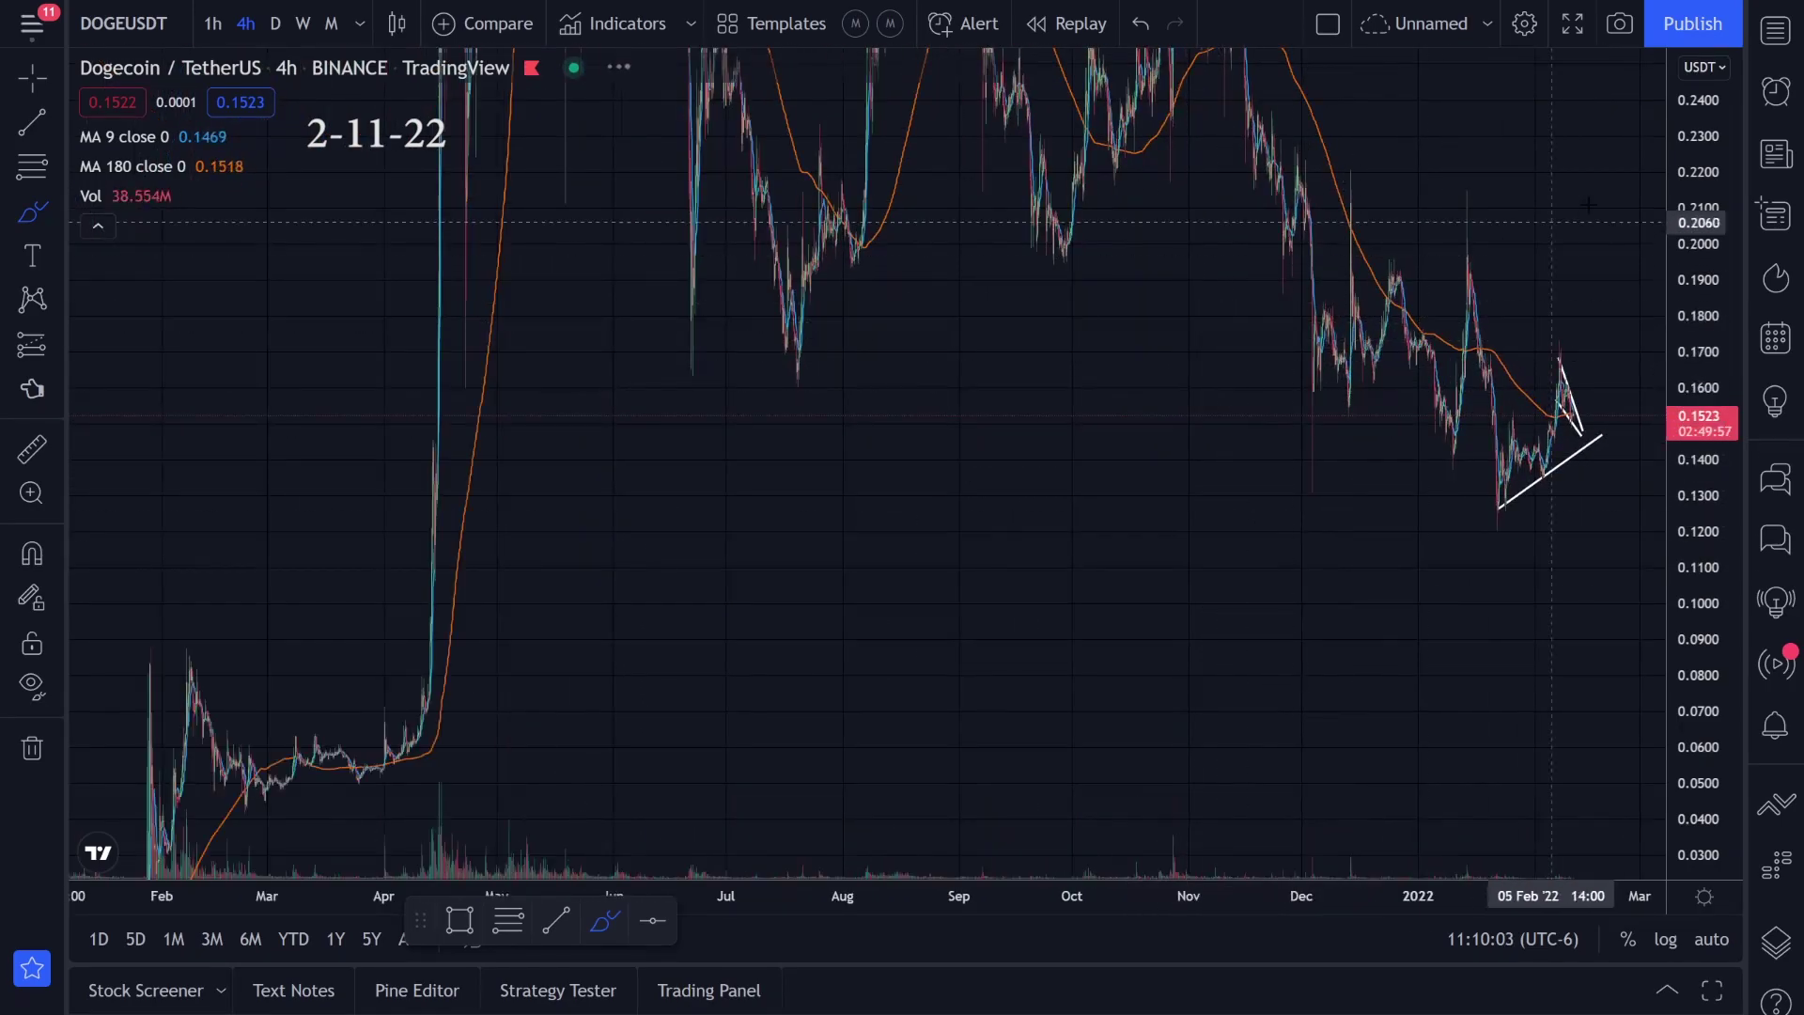
pyautogui.moveTo(1061, 340); pyautogui.dragTo(1070, 342)
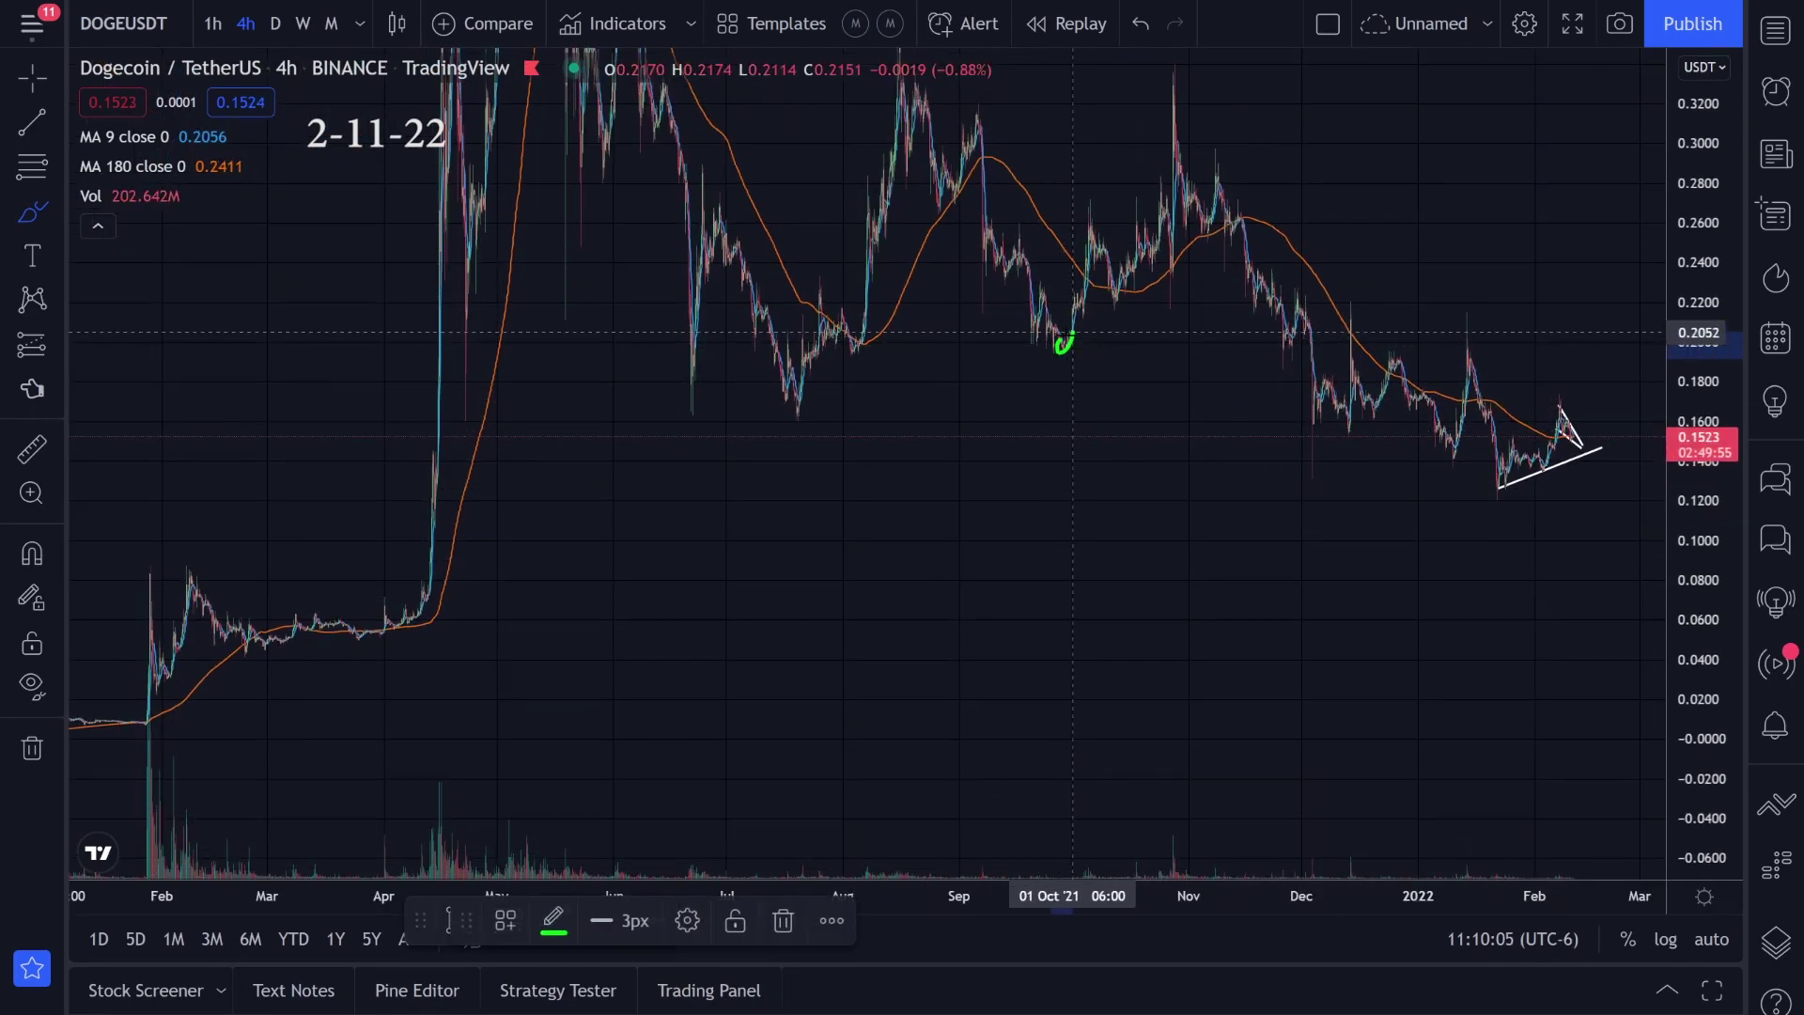
pyautogui.moveTo(1342, 427); pyautogui.dragTo(1358, 439)
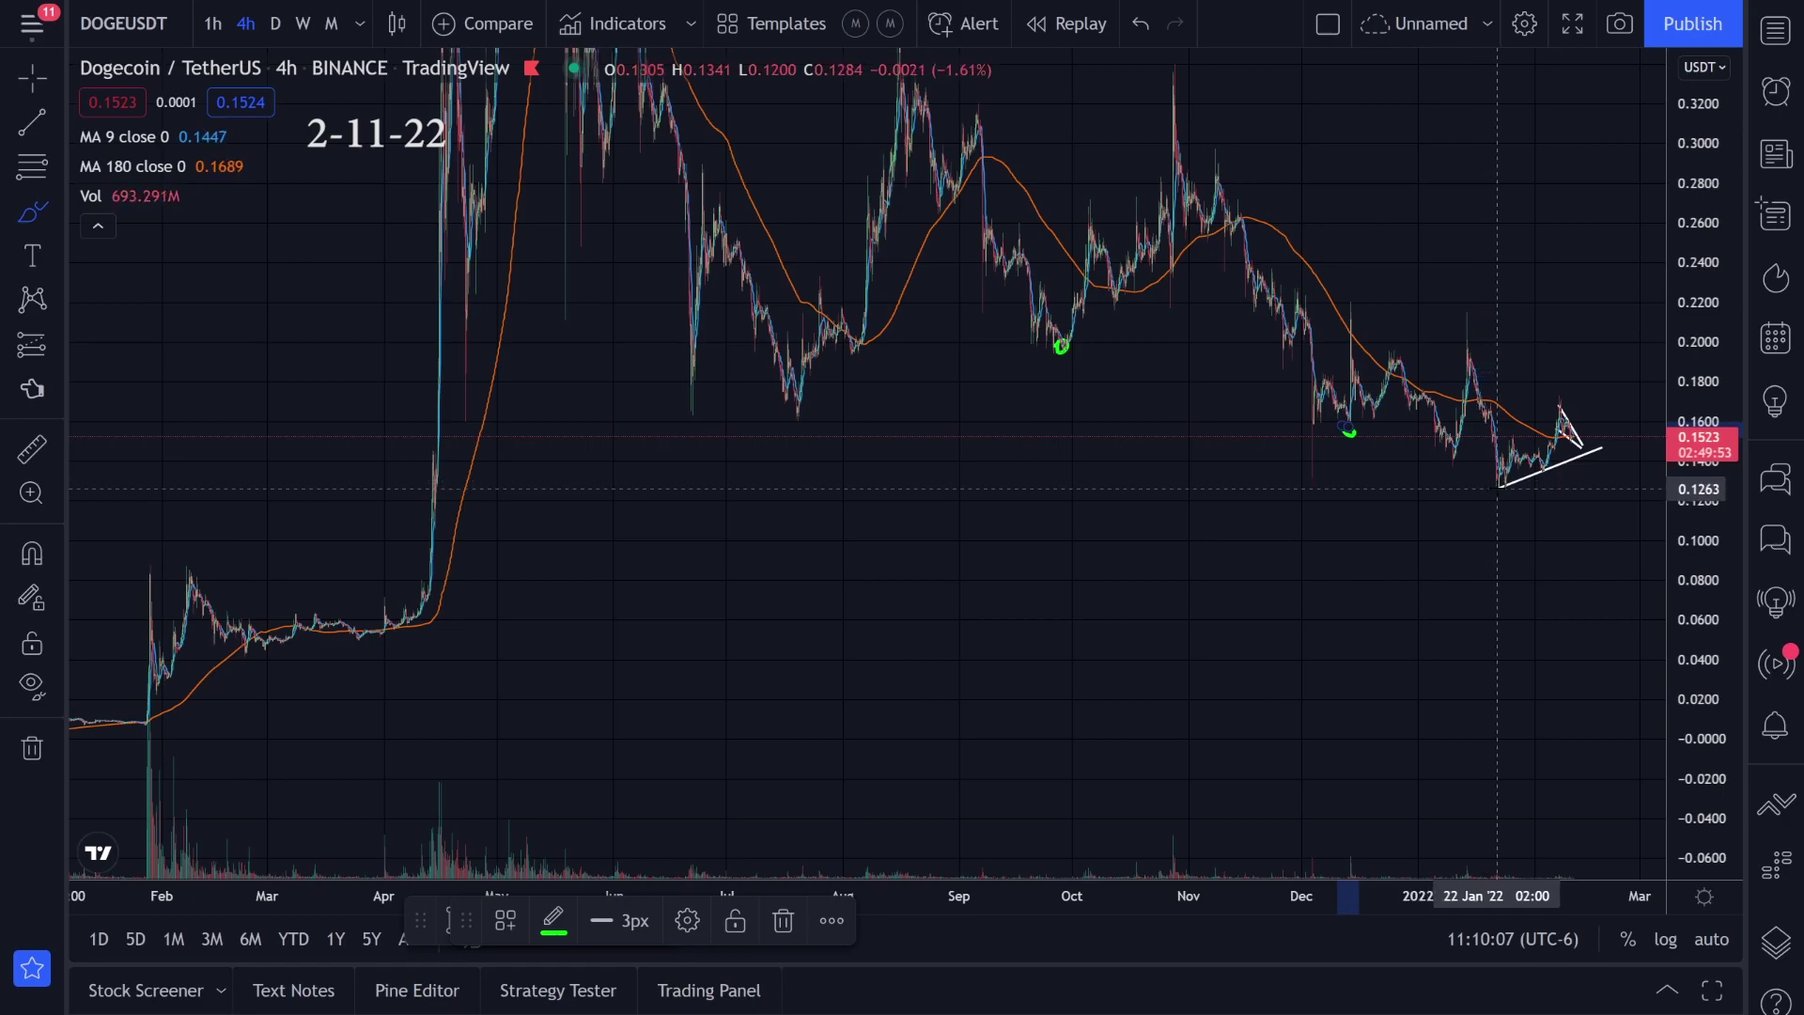
pyautogui.hotkey('ctrl', 'z')
pyautogui.hotkey('ctrl', 'z')
pyautogui.hotkey('ctrl', 'z')
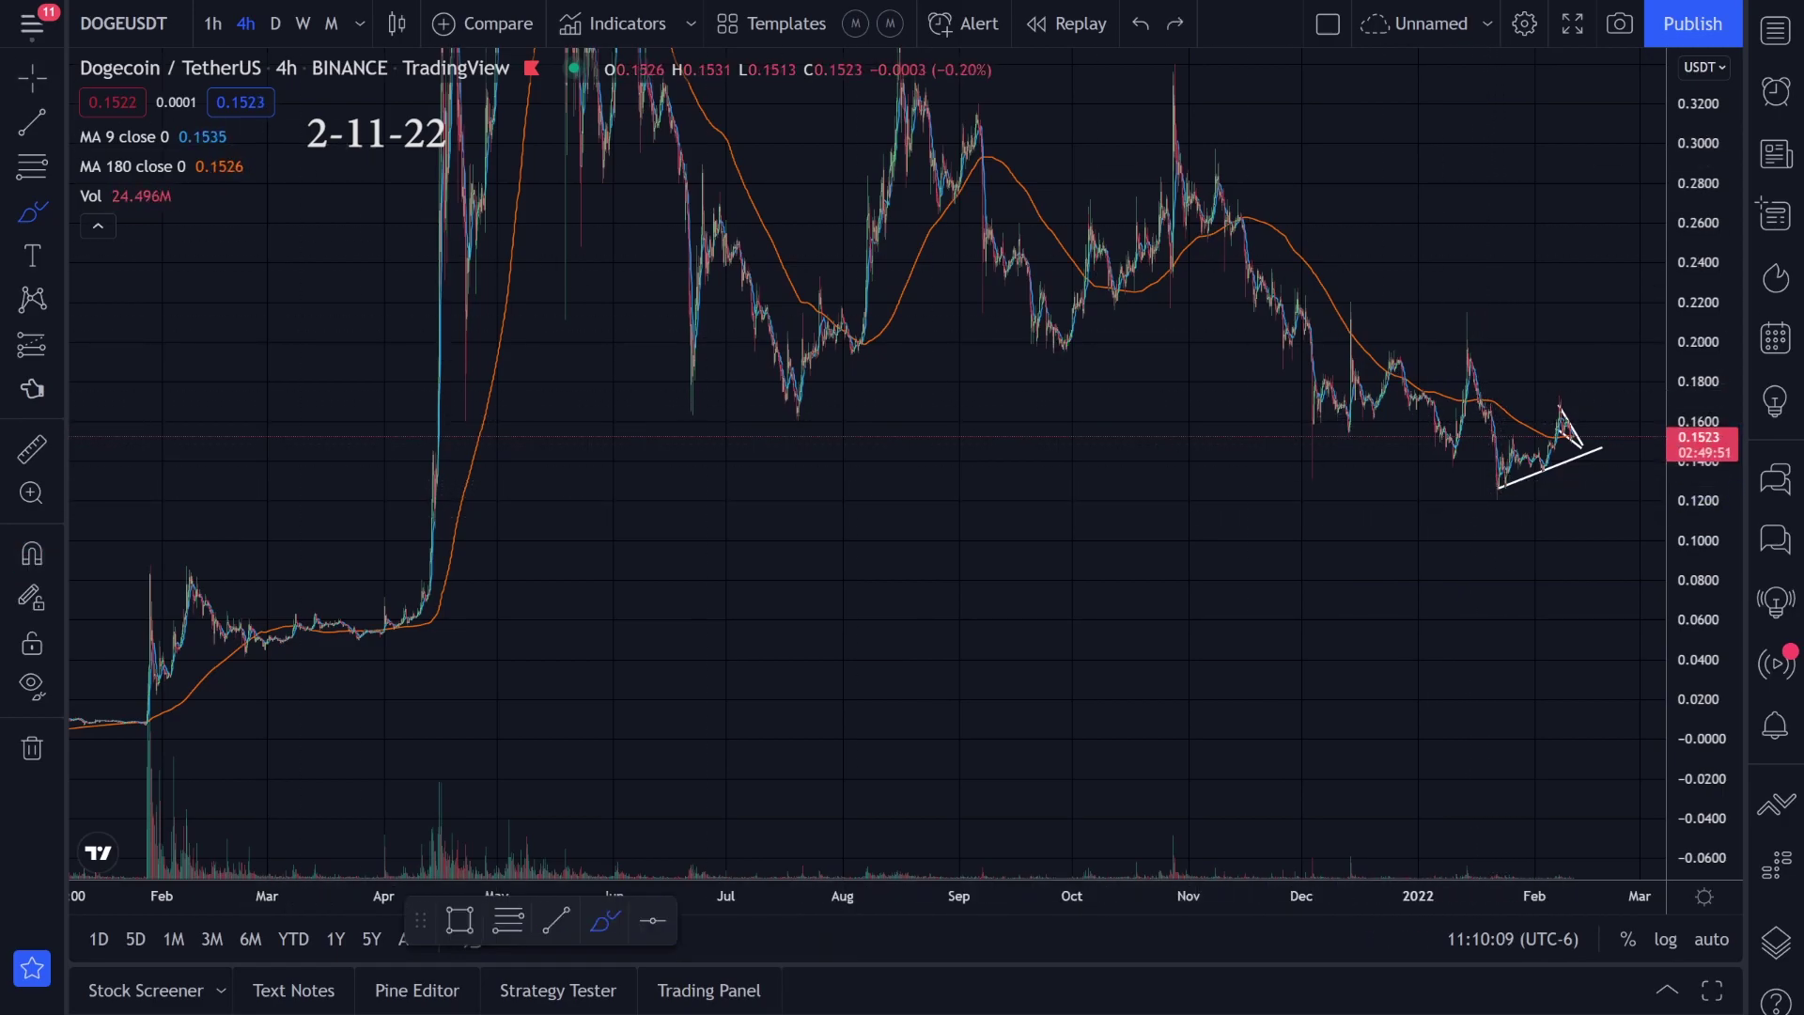
# - Draw a long descending trend line from 0.2021 on 20 September 2021 through the January low to about 0.10
pyautogui.click(24, 126)
pyautogui.click(1031, 339)
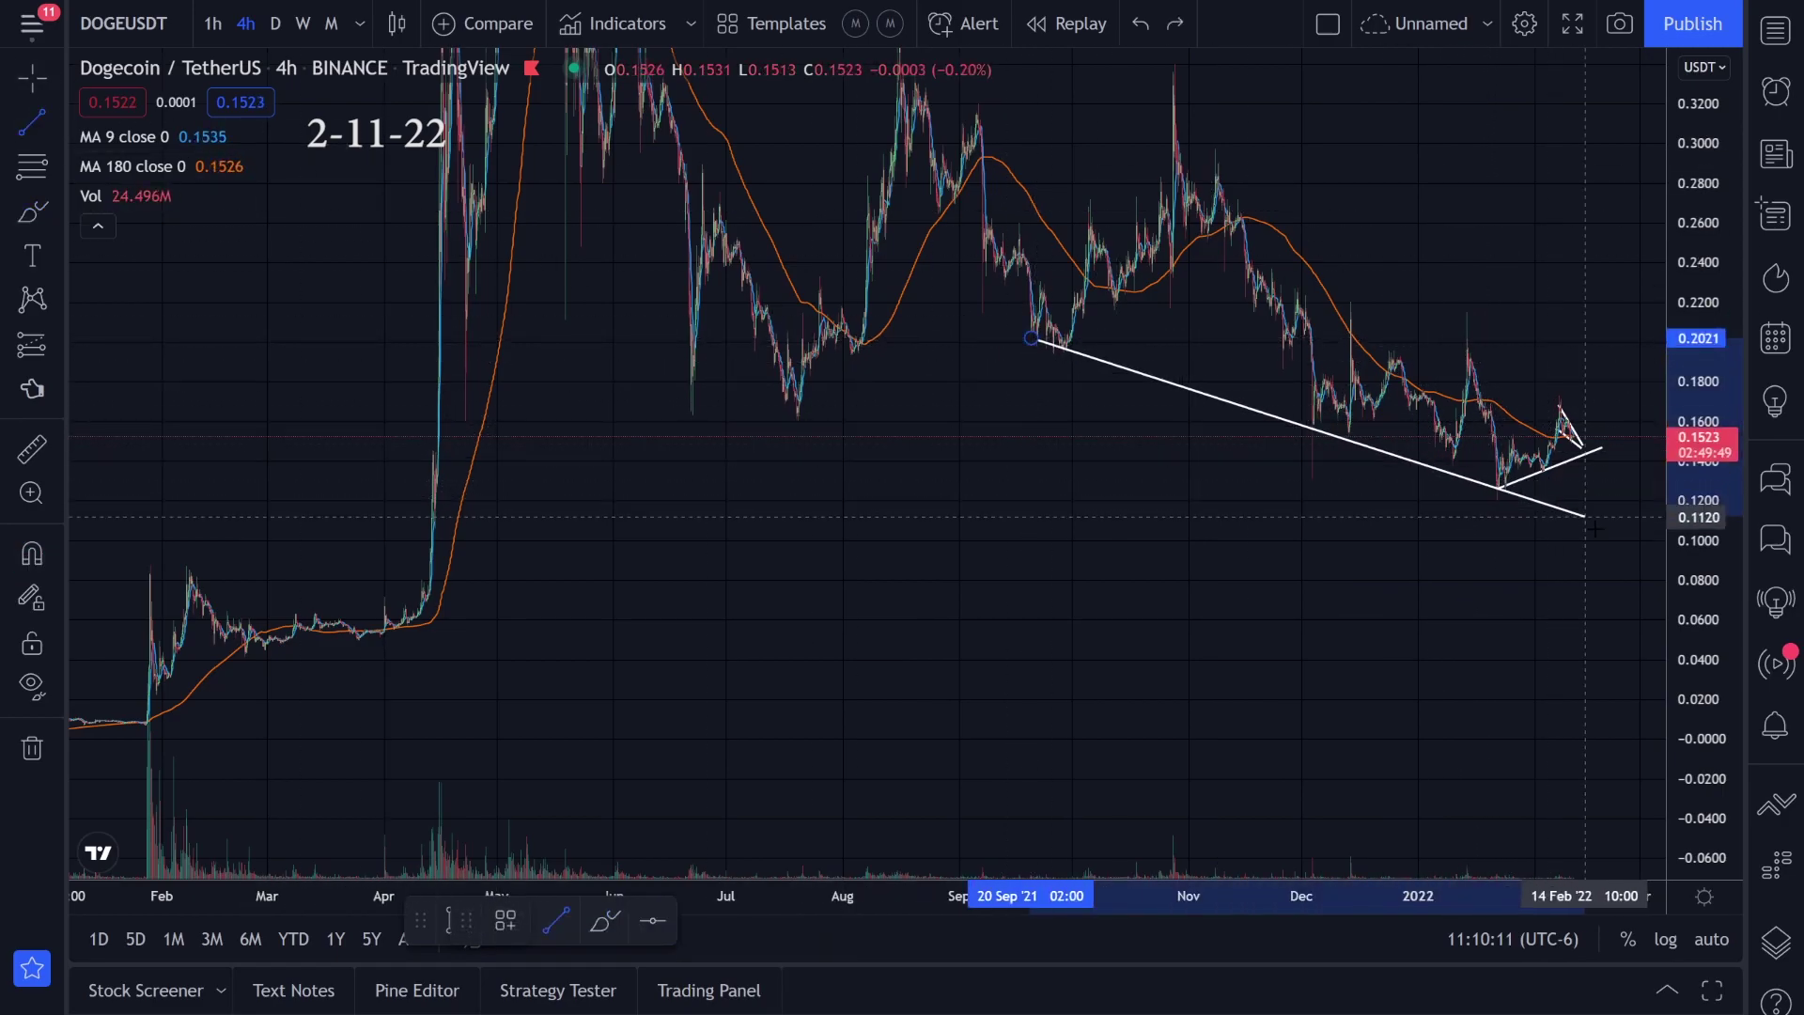
pyautogui.click(1661, 543)
pyautogui.moveTo(1126, 573); pyautogui.dragTo(664, 507)
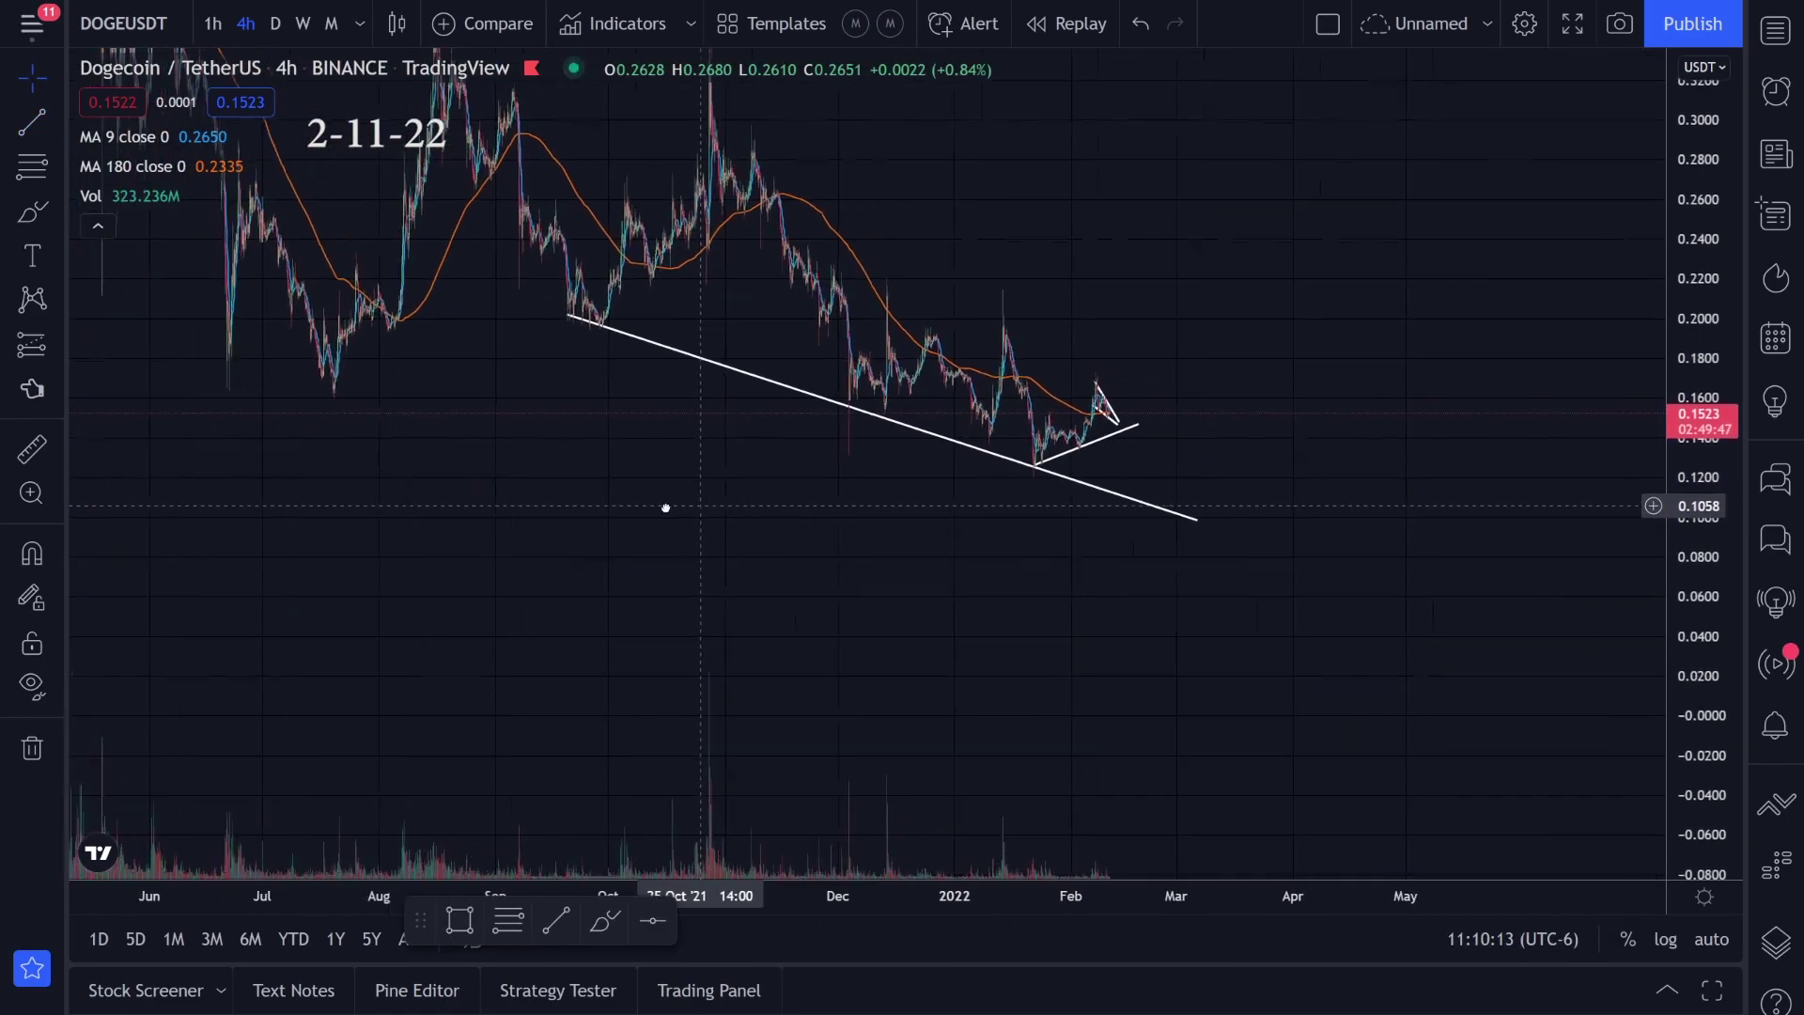
pyautogui.moveTo(830, 680); pyautogui.dragTo(1086, 716)
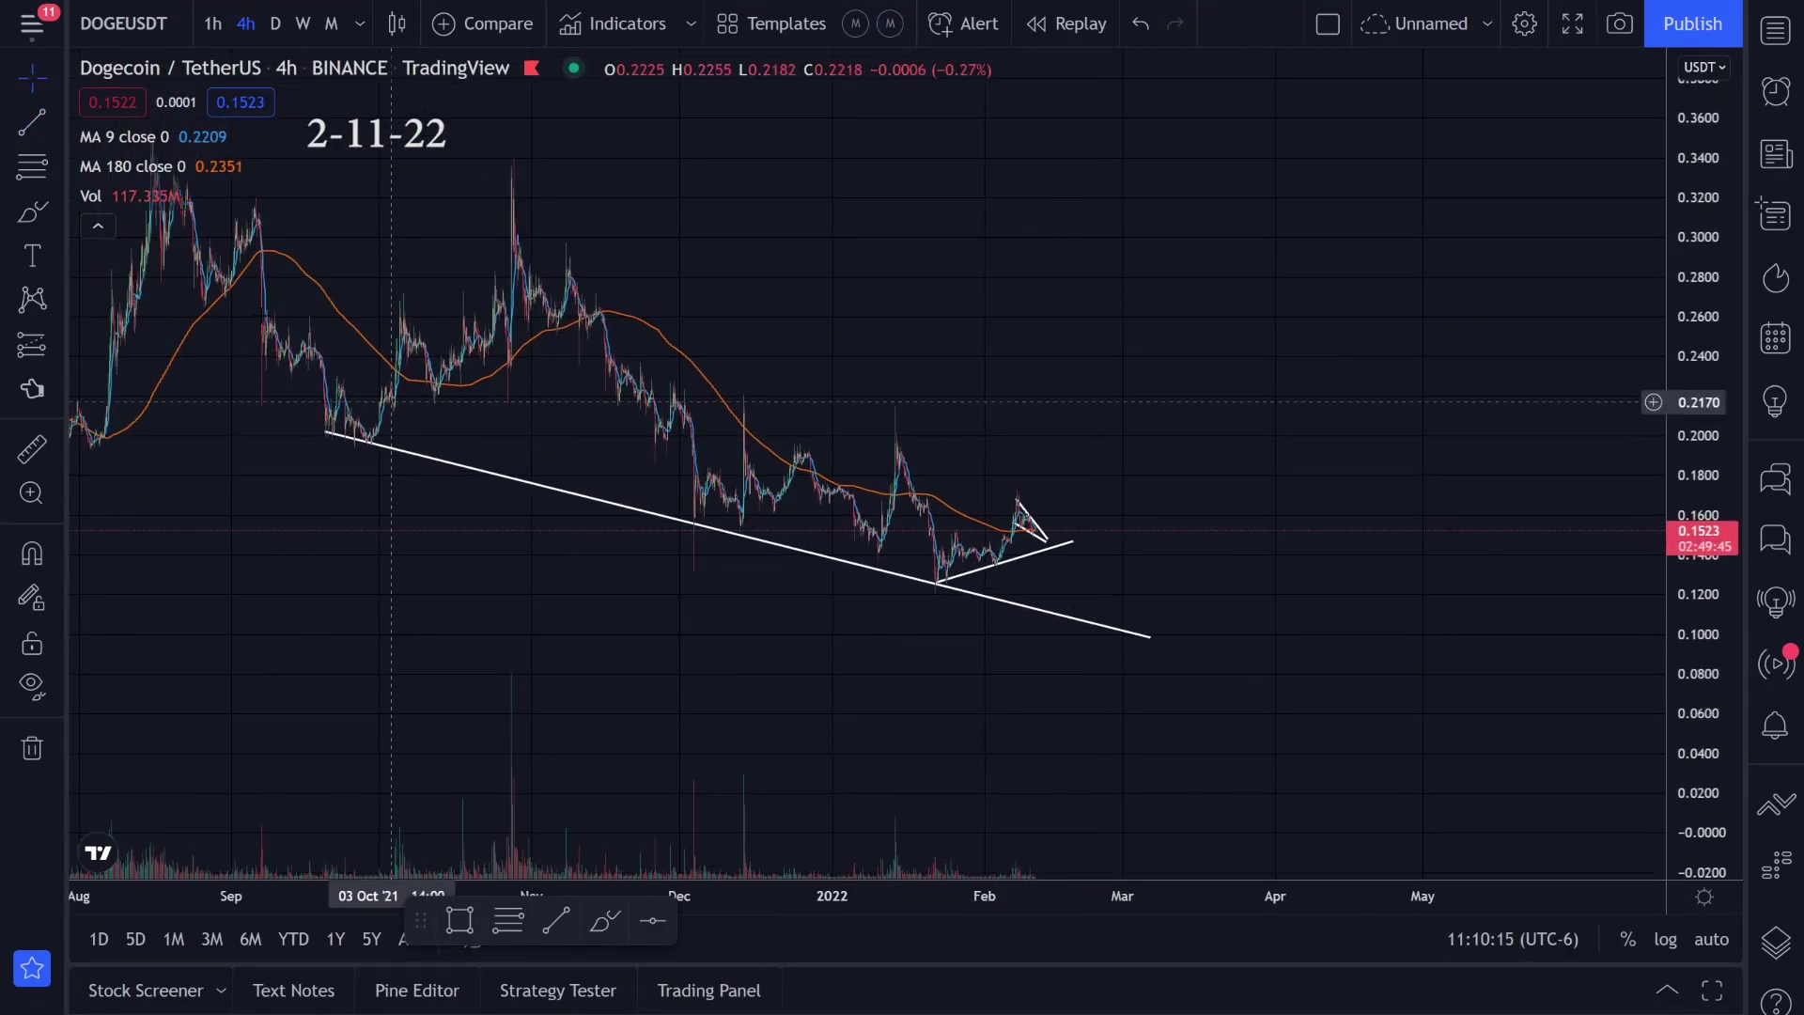
# - Circle the late-October 2021, mid-January and early-February highs with the Brush, and undo the latest mark
pyautogui.click(35, 216)
pyautogui.moveTo(499, 153); pyautogui.dragTo(533, 160)
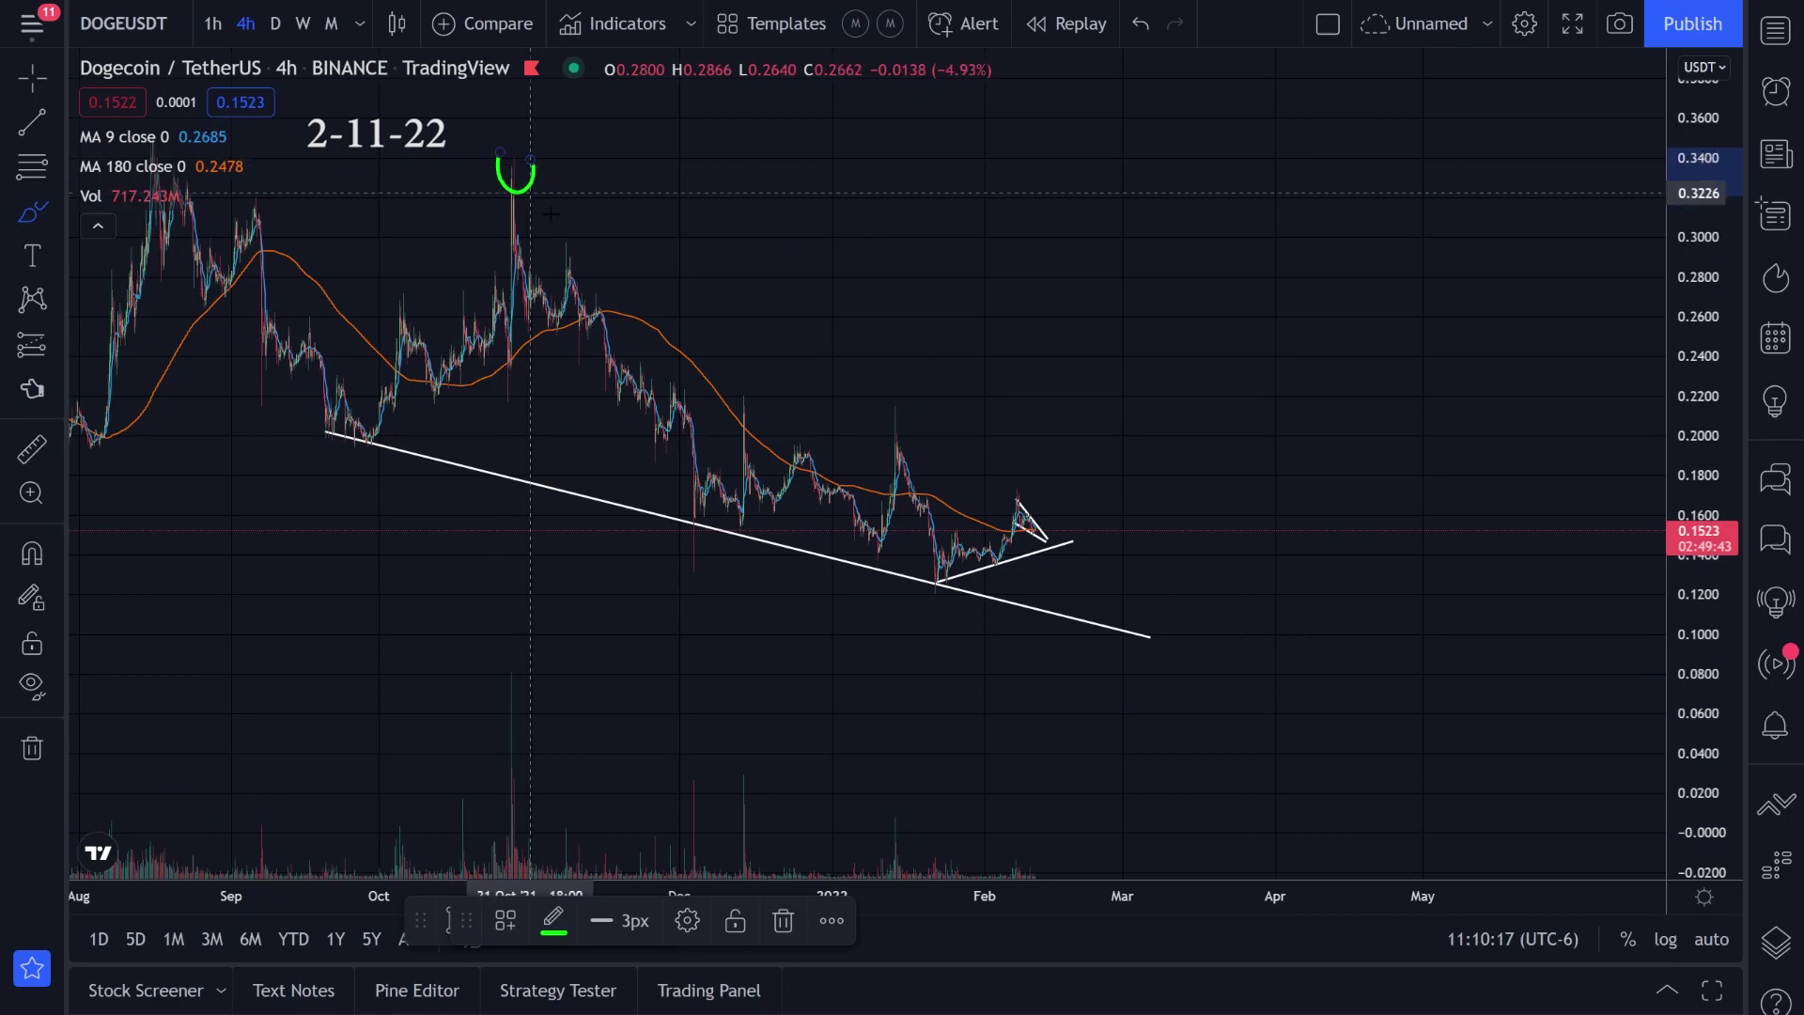
pyautogui.moveTo(890, 417); pyautogui.dragTo(917, 425)
pyautogui.moveTo(1022, 478); pyautogui.dragTo(1056, 495)
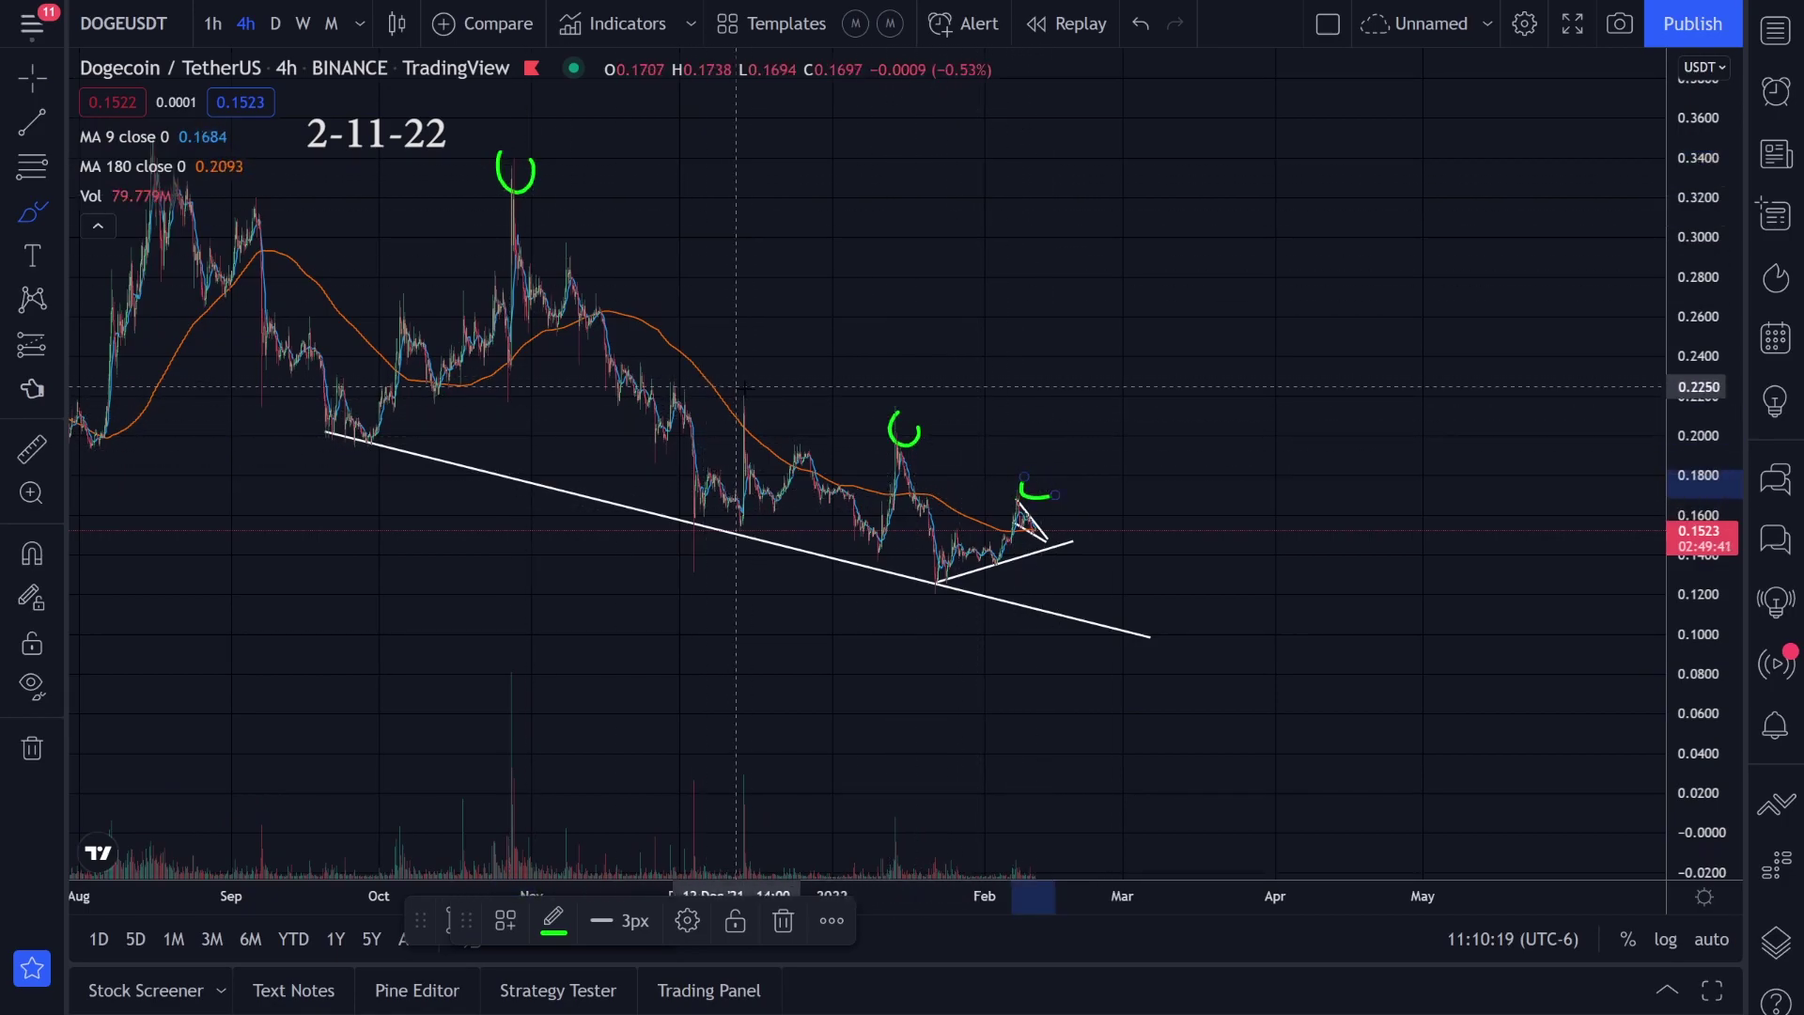
pyautogui.hotkey('ctrl', 'z')
pyautogui.hotkey('ctrl', 'z')
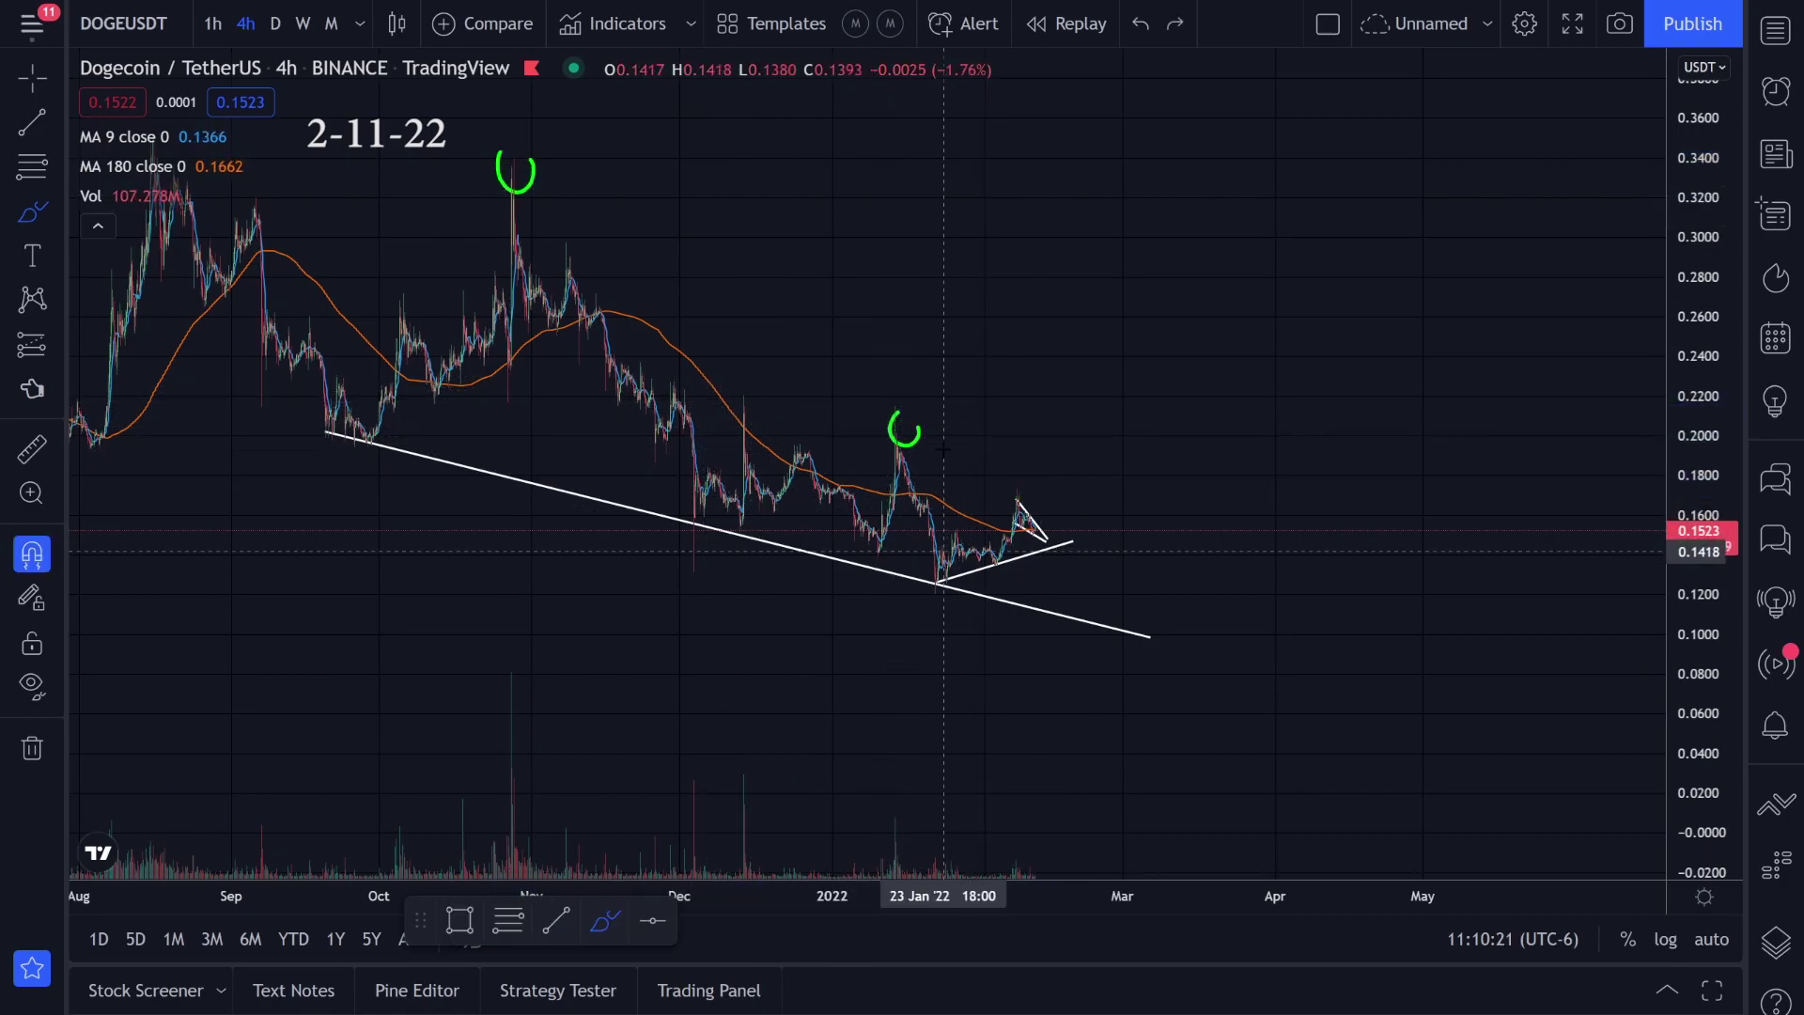
# - Brush descending strokes from the late-October 2021 high over the later peaks into February, and undo every mark
pyautogui.moveTo(508, 167)
pyautogui.mouseDown()
pyautogui.moveTo(705, 319)
pyautogui.moveTo(1087, 517)
pyautogui.mouseUp()
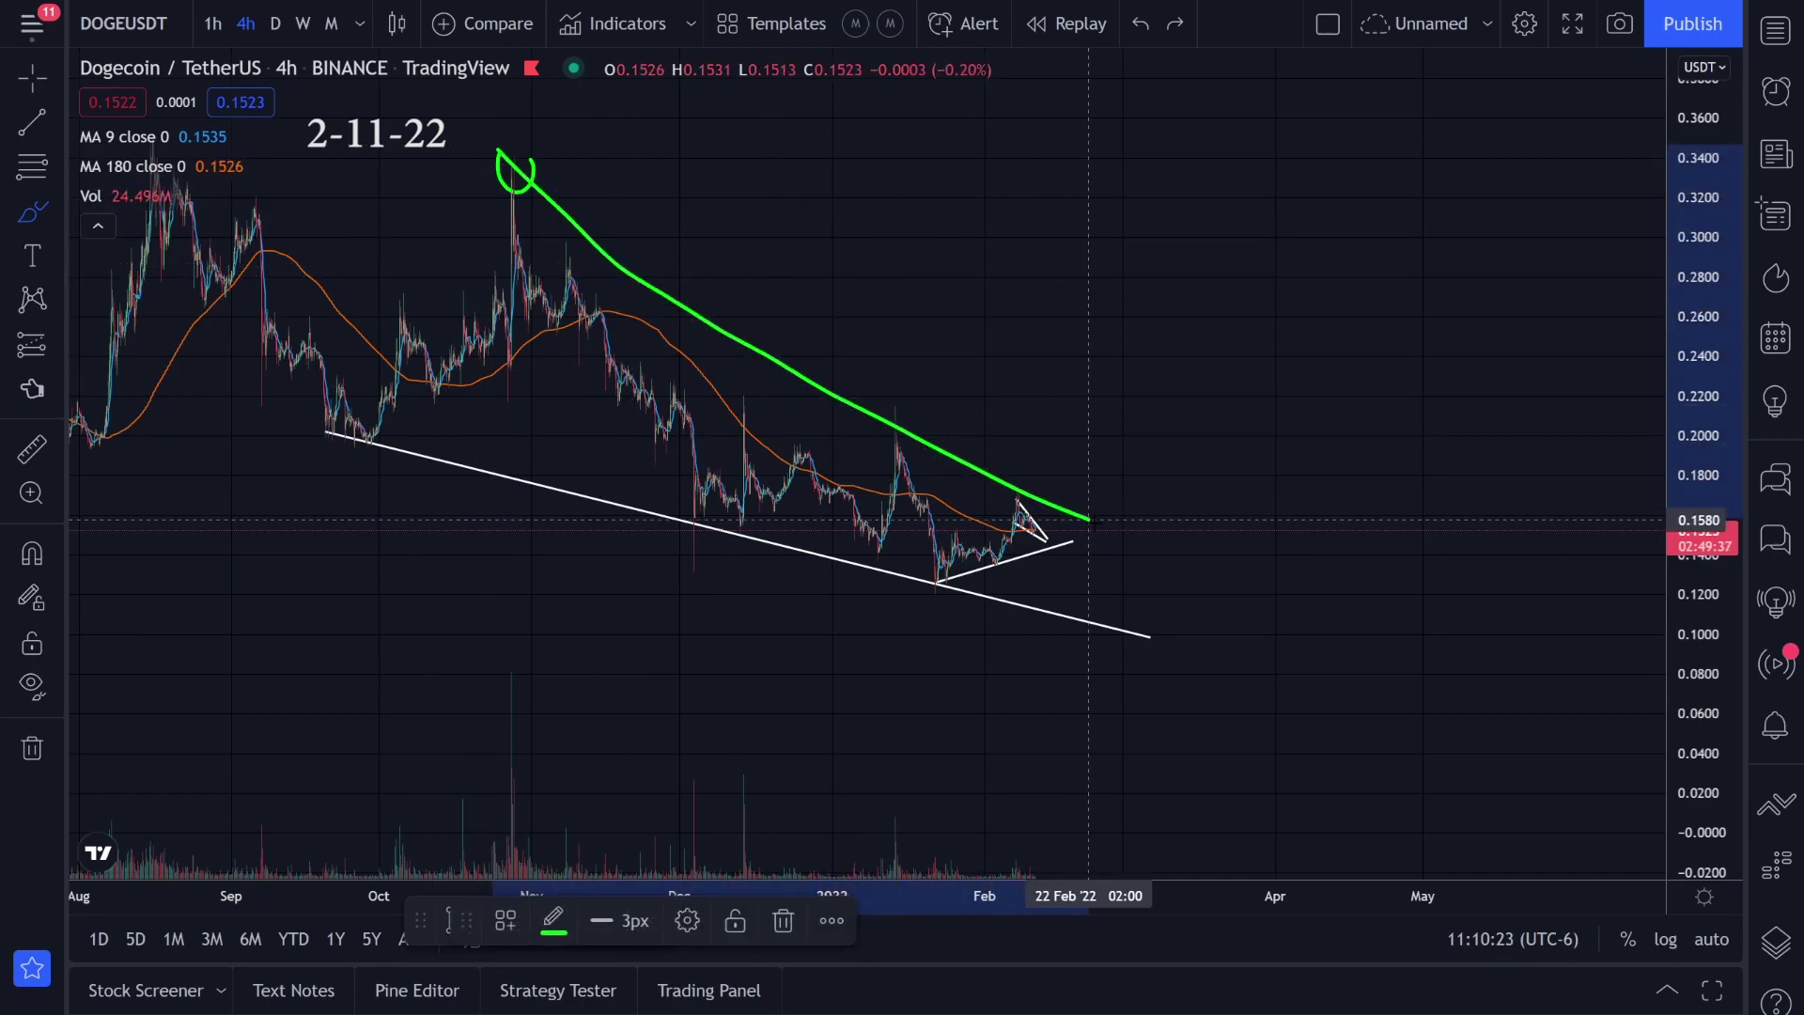
pyautogui.hotkey('ctrl', 'z')
pyautogui.moveTo(507, 165)
pyautogui.mouseDown()
pyautogui.moveTo(978, 492)
pyautogui.moveTo(1118, 545)
pyautogui.moveTo(1075, 416)
pyautogui.mouseUp()
pyautogui.hotkey('ctrl', 'z')
pyautogui.hotkey('ctrl', 'z')
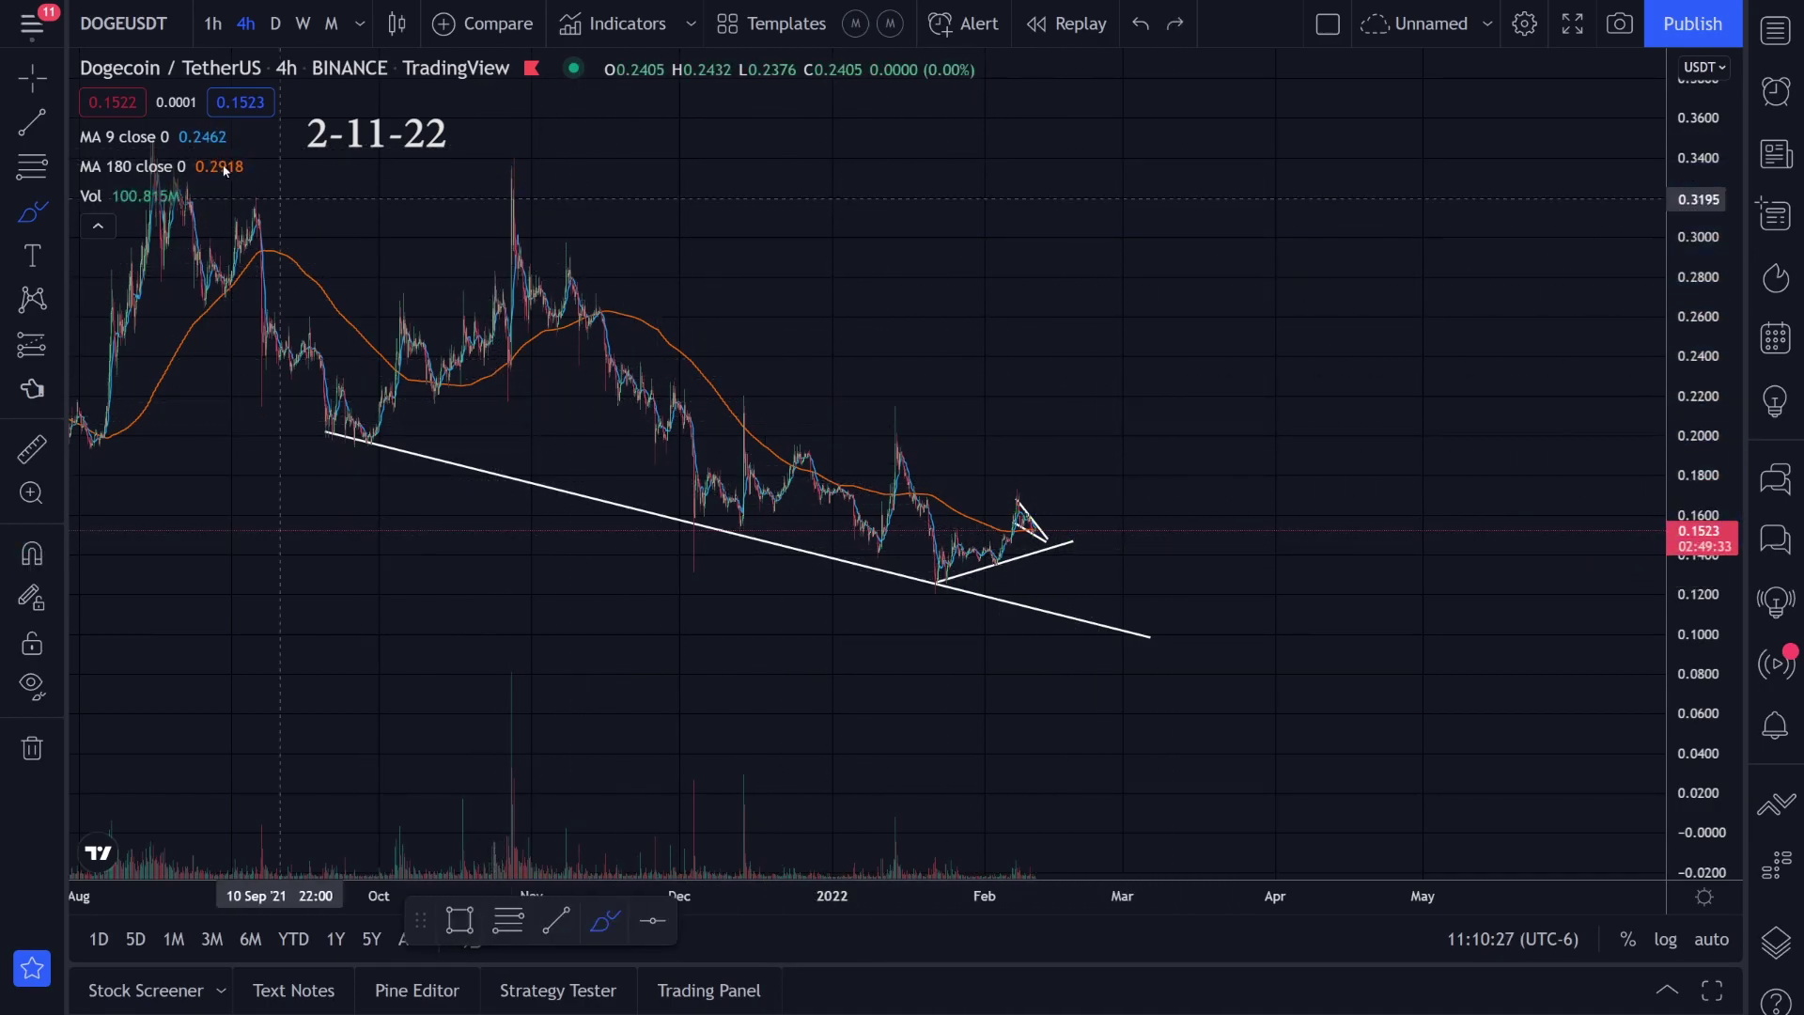
# - Draw a descending trend line from the late-October high through the mid-January peak to about 0.143 in late February, undoing a brush stroke
pyautogui.click(32, 122)
pyautogui.moveTo(509, 166)
pyautogui.mouseDown()
pyautogui.moveTo(846, 414)
pyautogui.moveTo(1087, 523)
pyautogui.moveTo(1102, 549)
pyautogui.moveTo(1296, 476)
pyautogui.mouseUp()
pyautogui.scroll(3, 1103, 551)
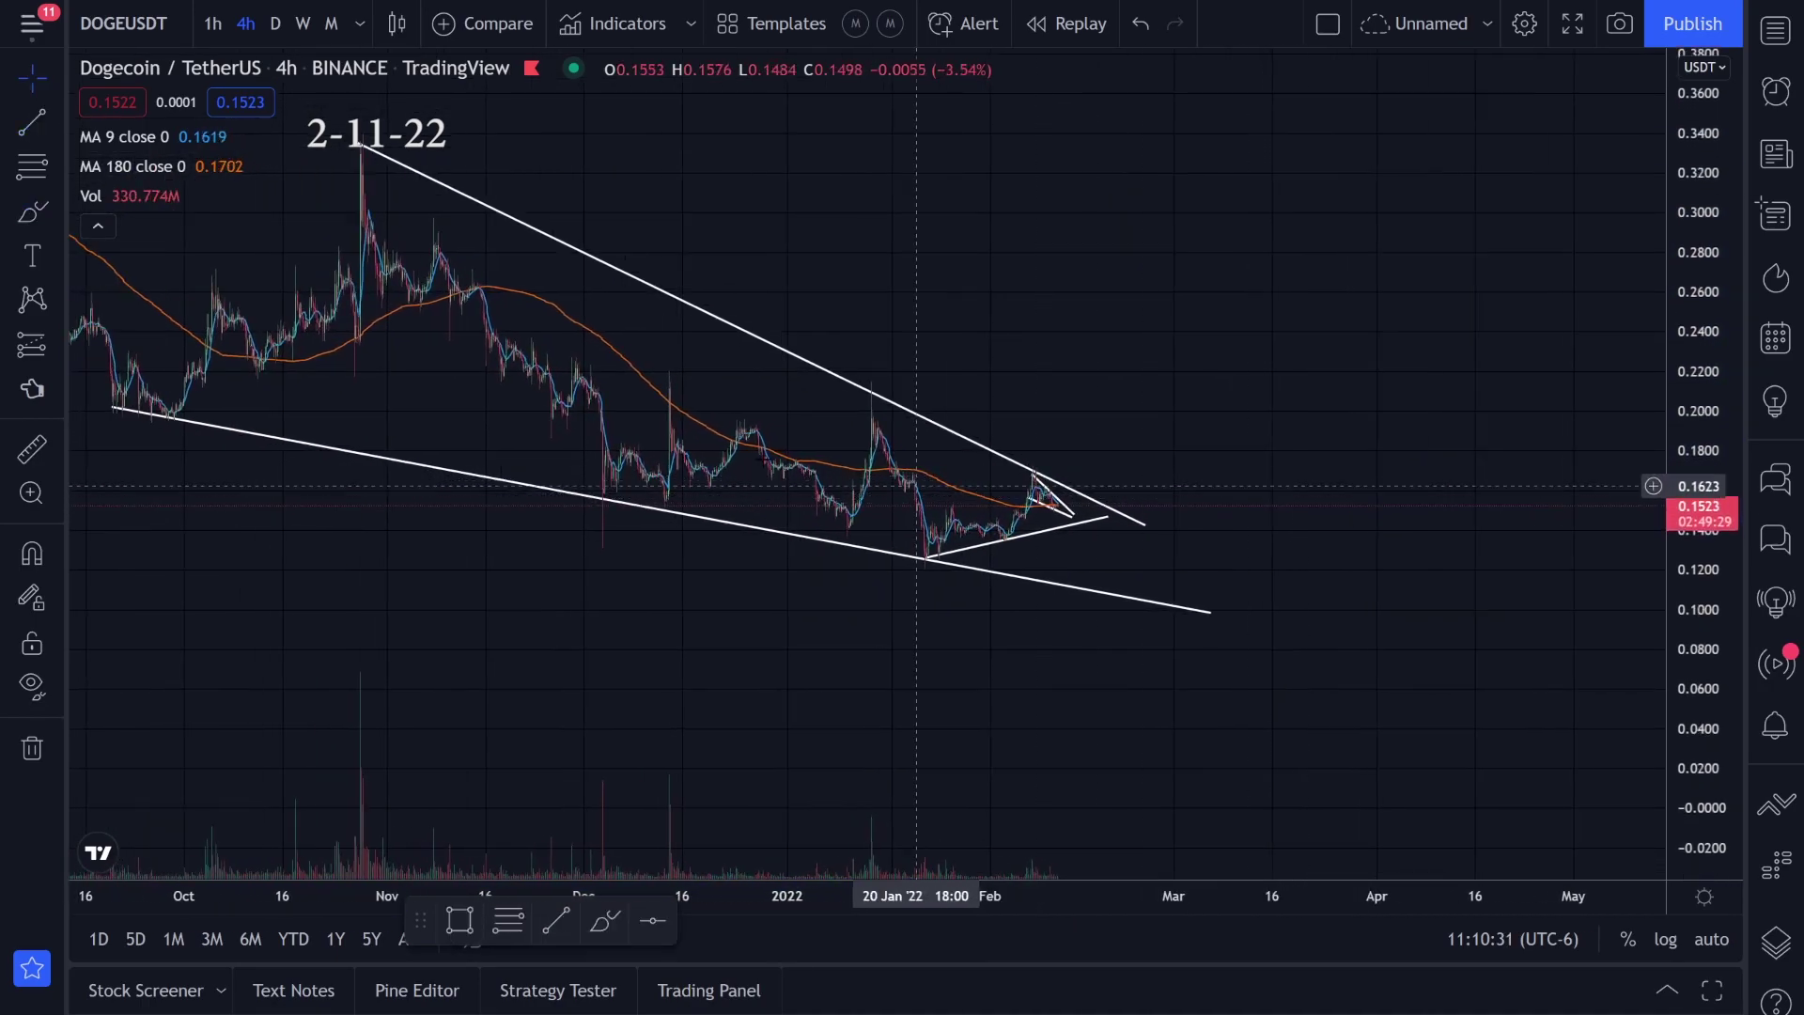
pyautogui.moveTo(379, 167)
pyautogui.mouseDown()
pyautogui.moveTo(400, 268)
pyautogui.moveTo(602, 470)
pyautogui.moveTo(893, 442)
pyautogui.moveTo(942, 510)
pyautogui.moveTo(1147, 370)
pyautogui.moveTo(1260, 596)
pyautogui.moveTo(1381, 488)
pyautogui.mouseUp()
pyautogui.hotkey('ctrl', 'z')
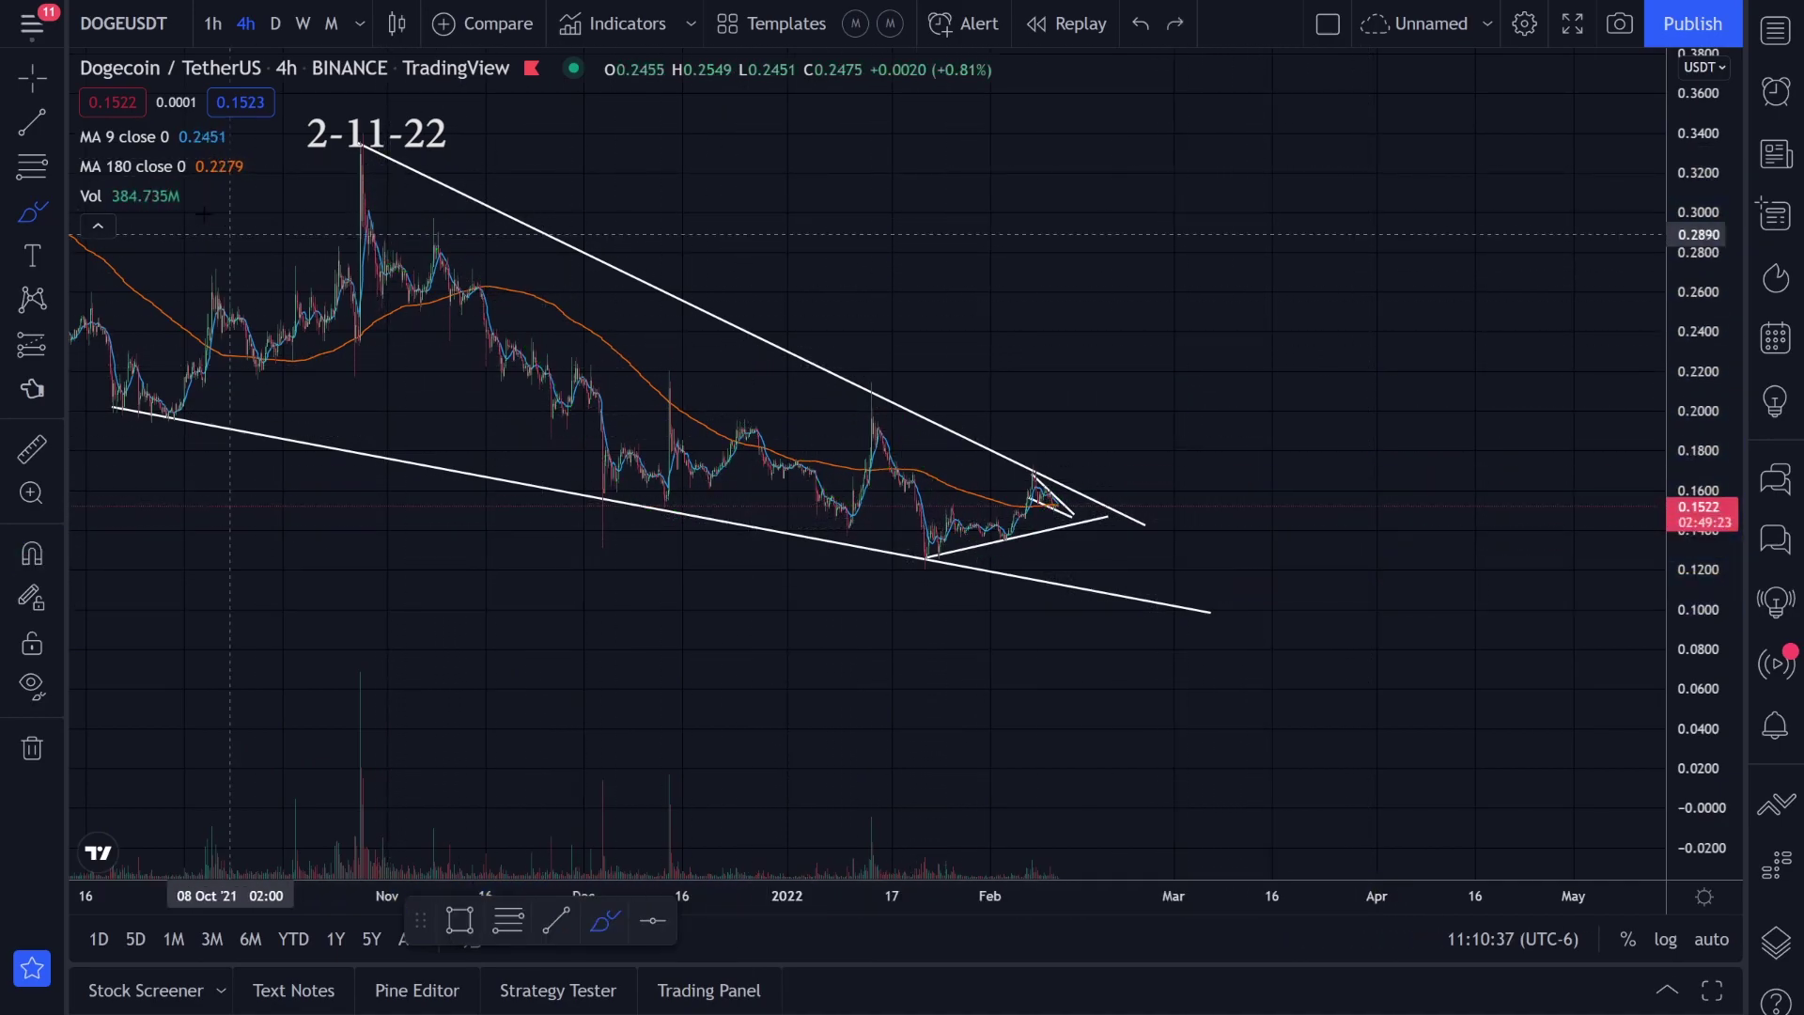
# - Delete the descending resistance trend line that starts at the late-October 2021 high
pyautogui.click(31, 78)
pyautogui.moveTo(824, 371); pyautogui.dragTo(765, 297)
pyautogui.press('Delete')
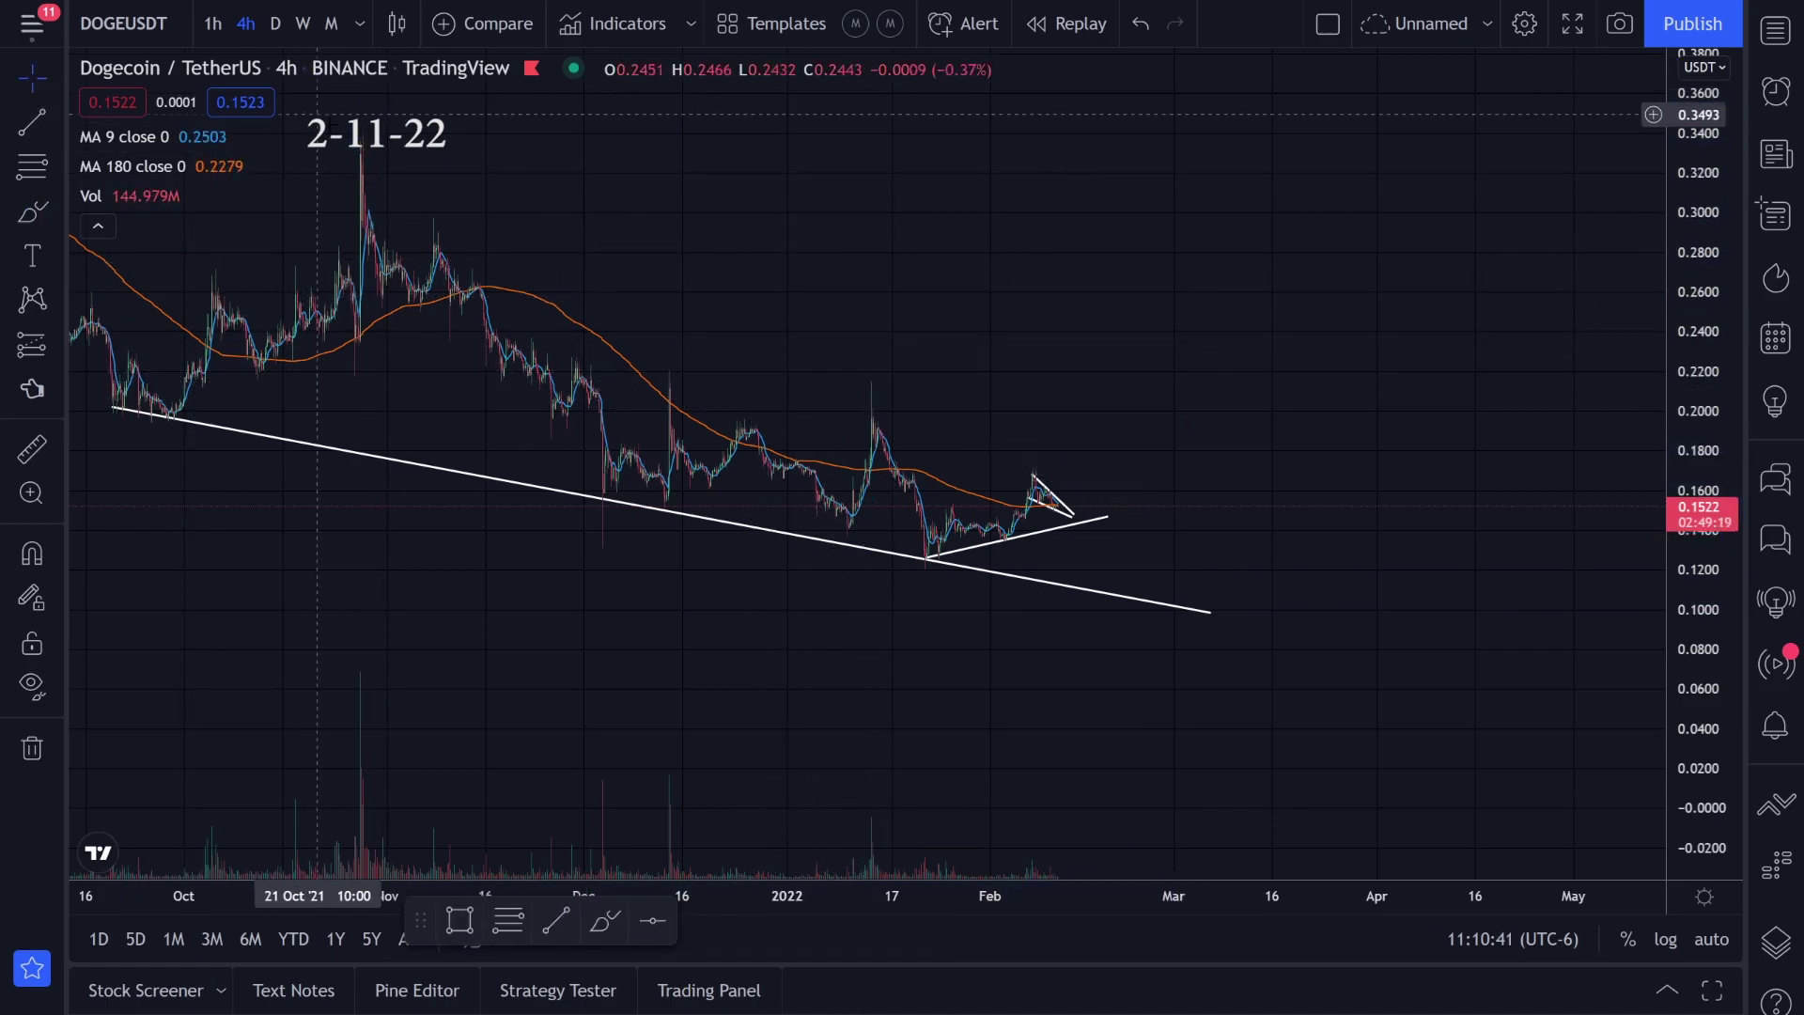
# - Circle the mid-December, mid-January and early-February highs, and brush horizontal levels at the peaks, undoing the level strokes
pyautogui.click(30, 221)
pyautogui.moveTo(673, 374); pyautogui.dragTo(670, 403)
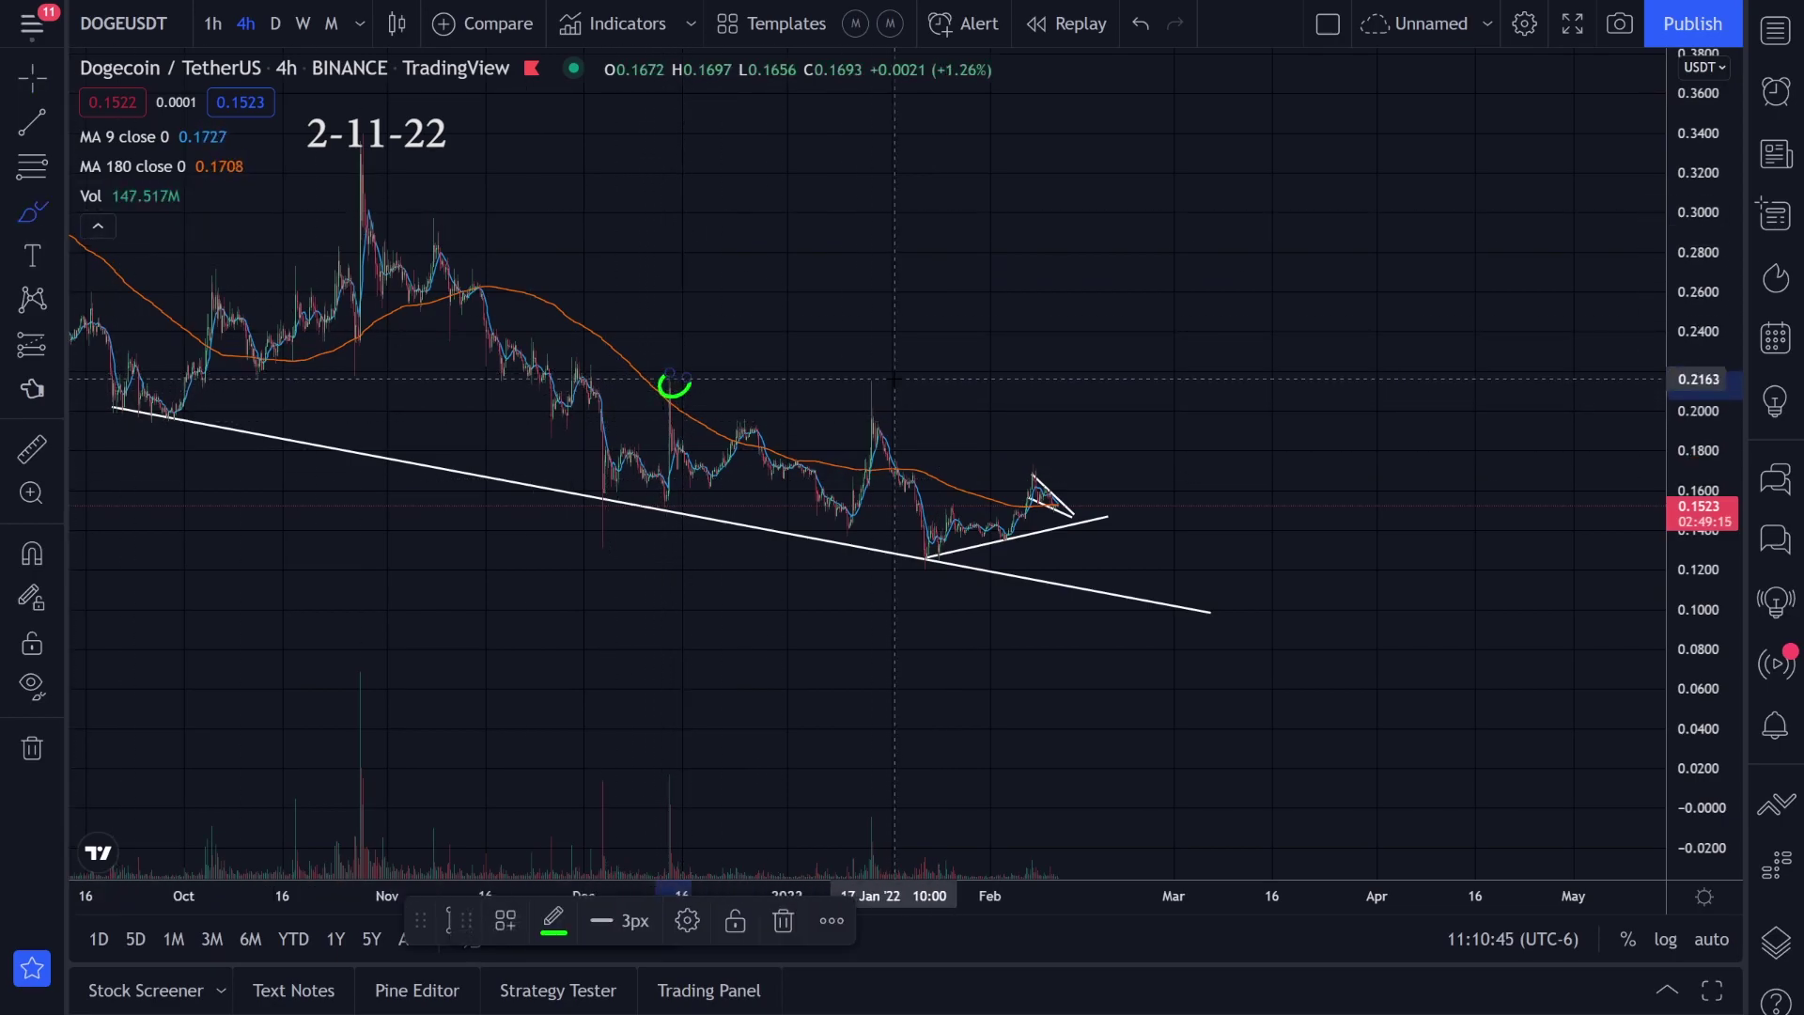
pyautogui.moveTo(874, 435); pyautogui.dragTo(907, 414)
pyautogui.moveTo(1051, 470); pyautogui.dragTo(1180, 468)
pyautogui.moveTo(848, 385); pyautogui.dragTo(1029, 382)
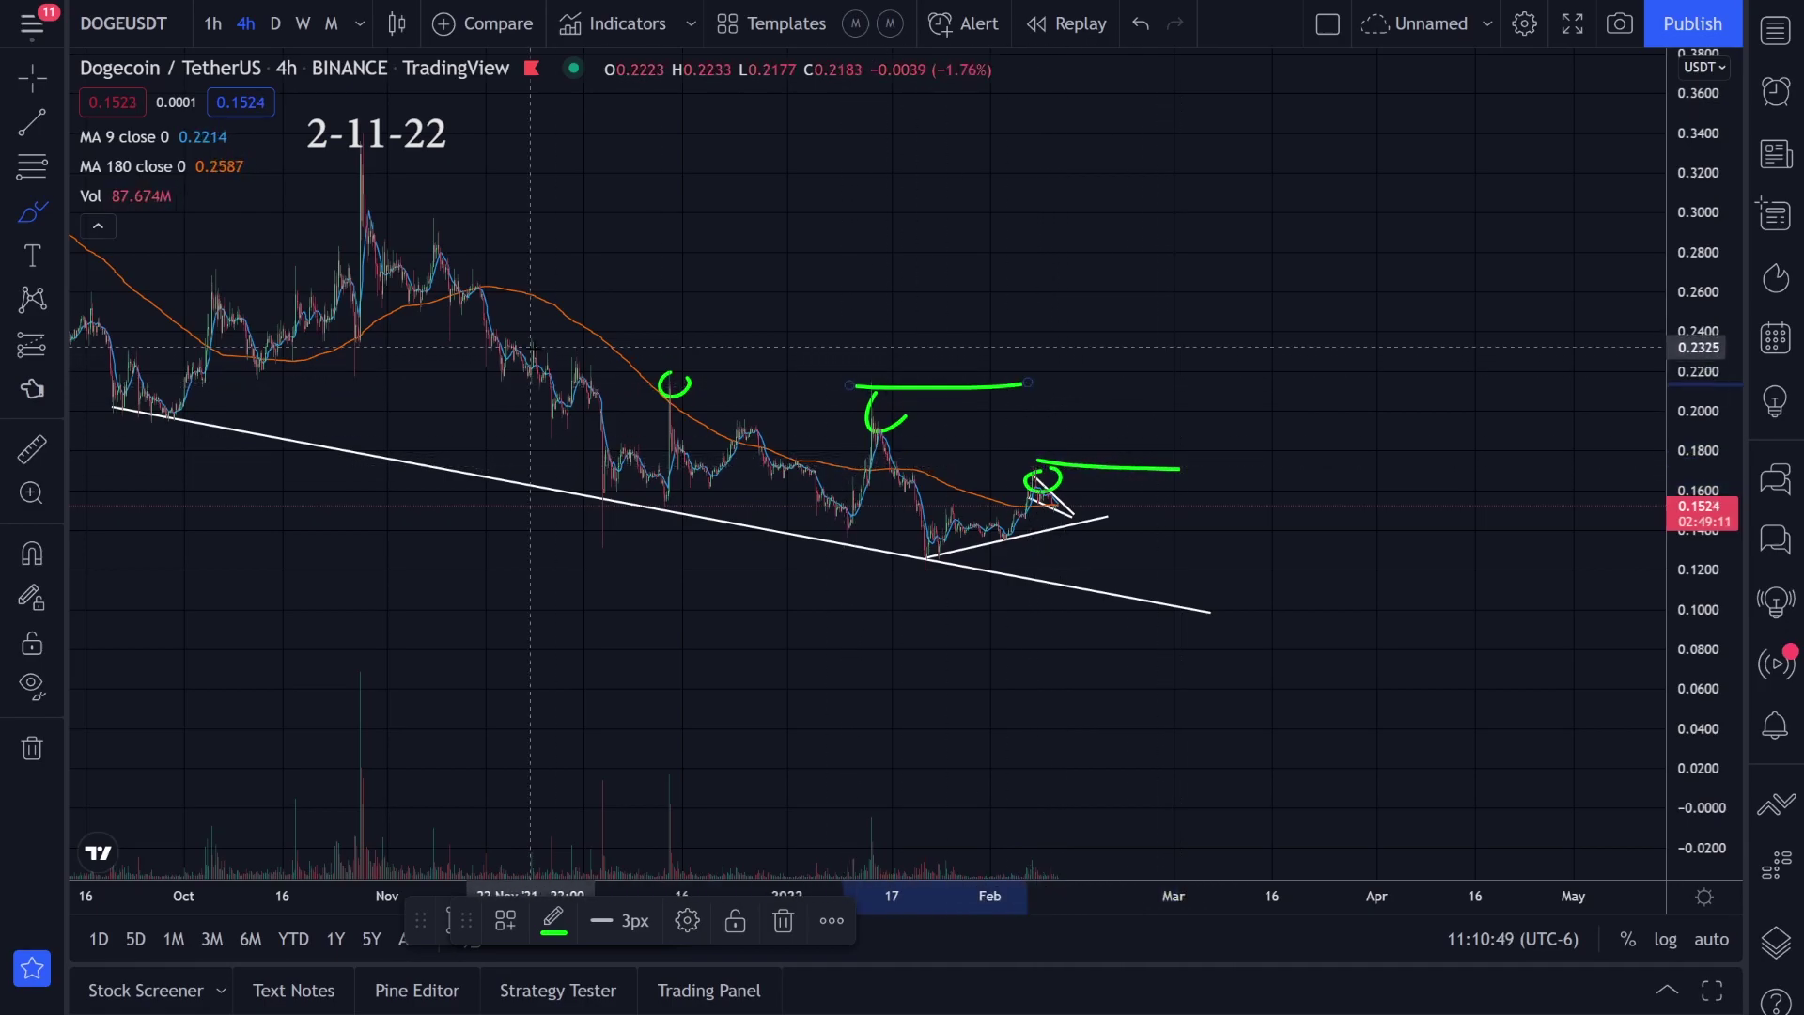
pyautogui.moveTo(575, 349); pyautogui.dragTo(1134, 352)
pyautogui.hotkey('ctrl', 'z')
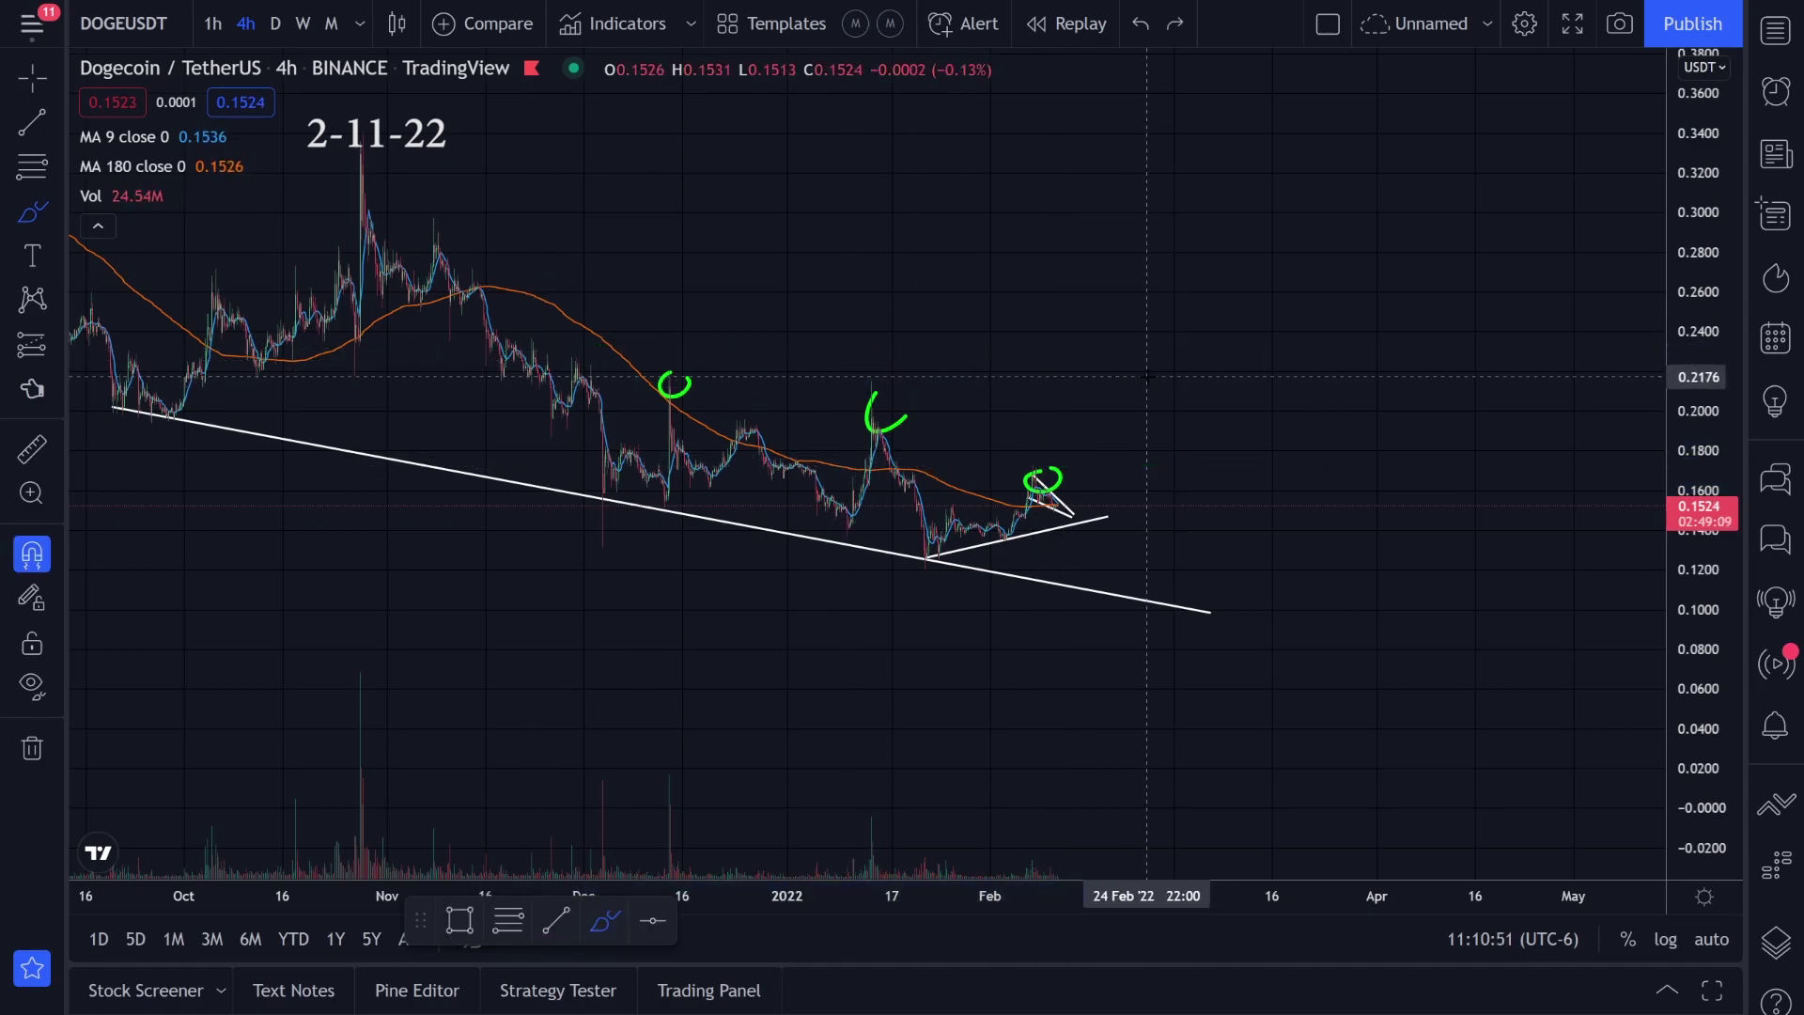
# - Brush along the rising support line with a stroke breaking below it, and undo both strokes
pyautogui.scroll(5, 1410, 639)
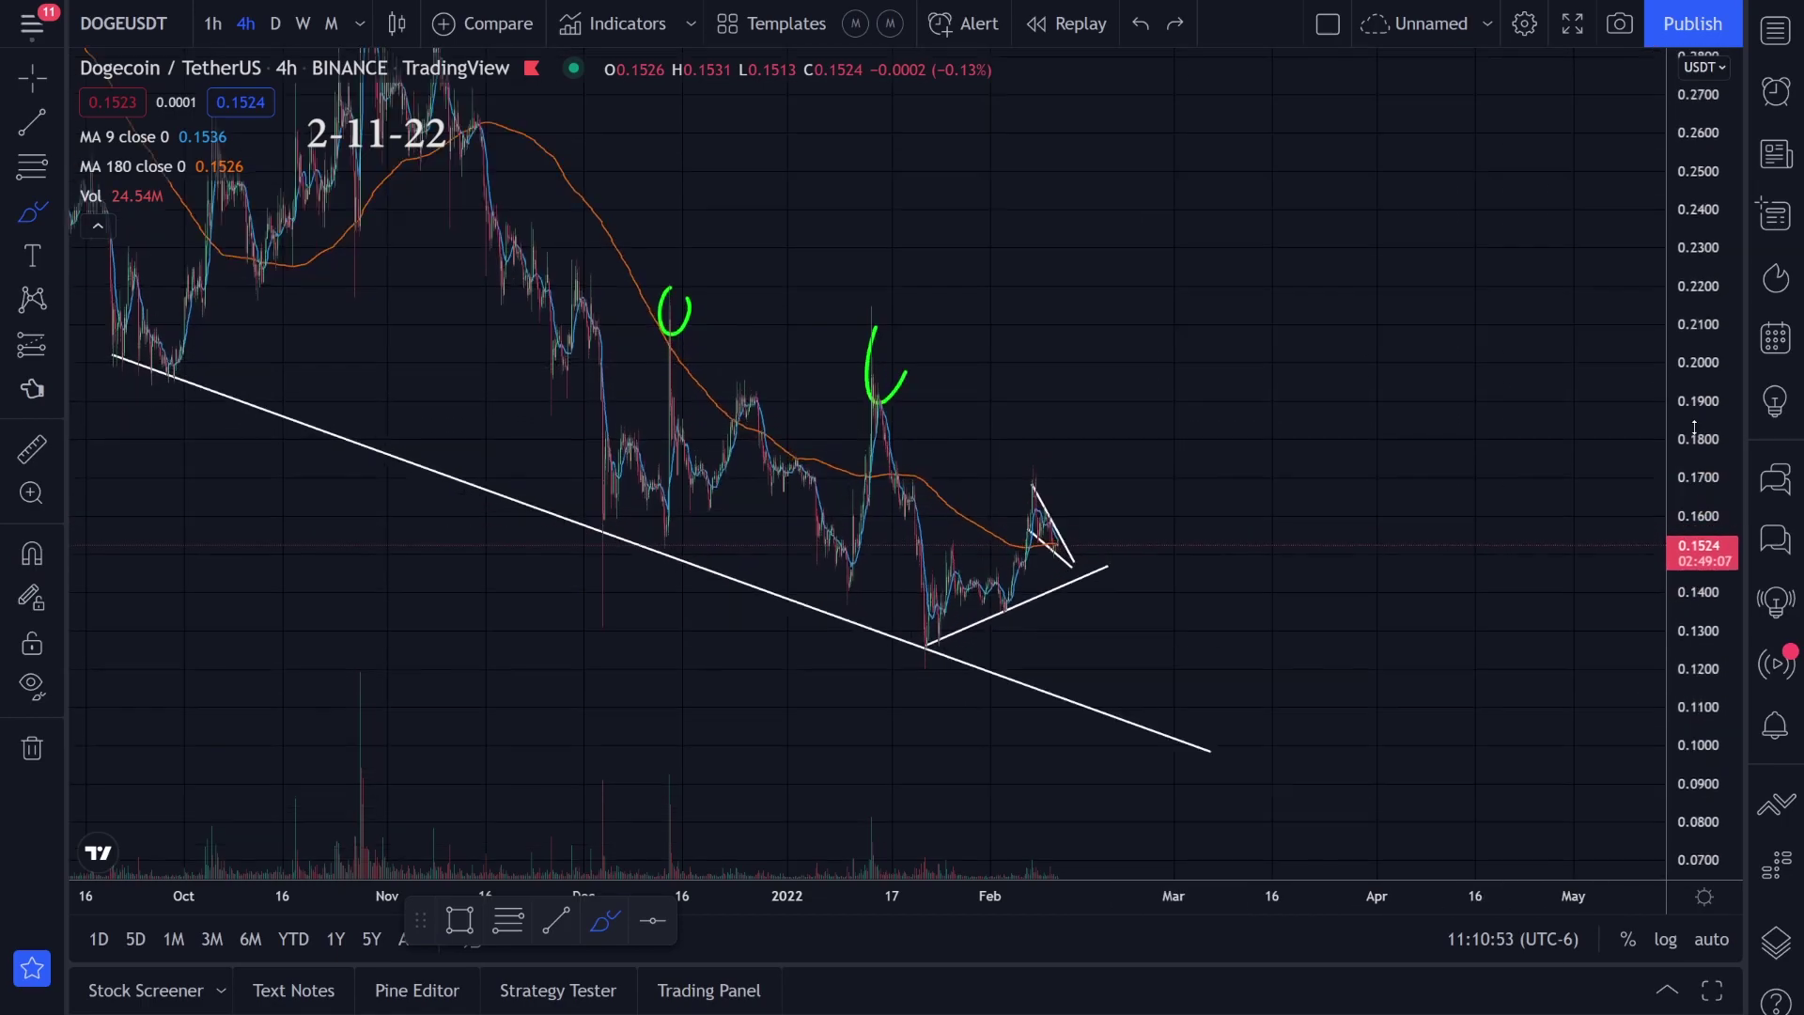
pyautogui.moveTo(684, 674)
pyautogui.mouseDown()
pyautogui.moveTo(837, 644)
pyautogui.moveTo(987, 570)
pyautogui.mouseUp()
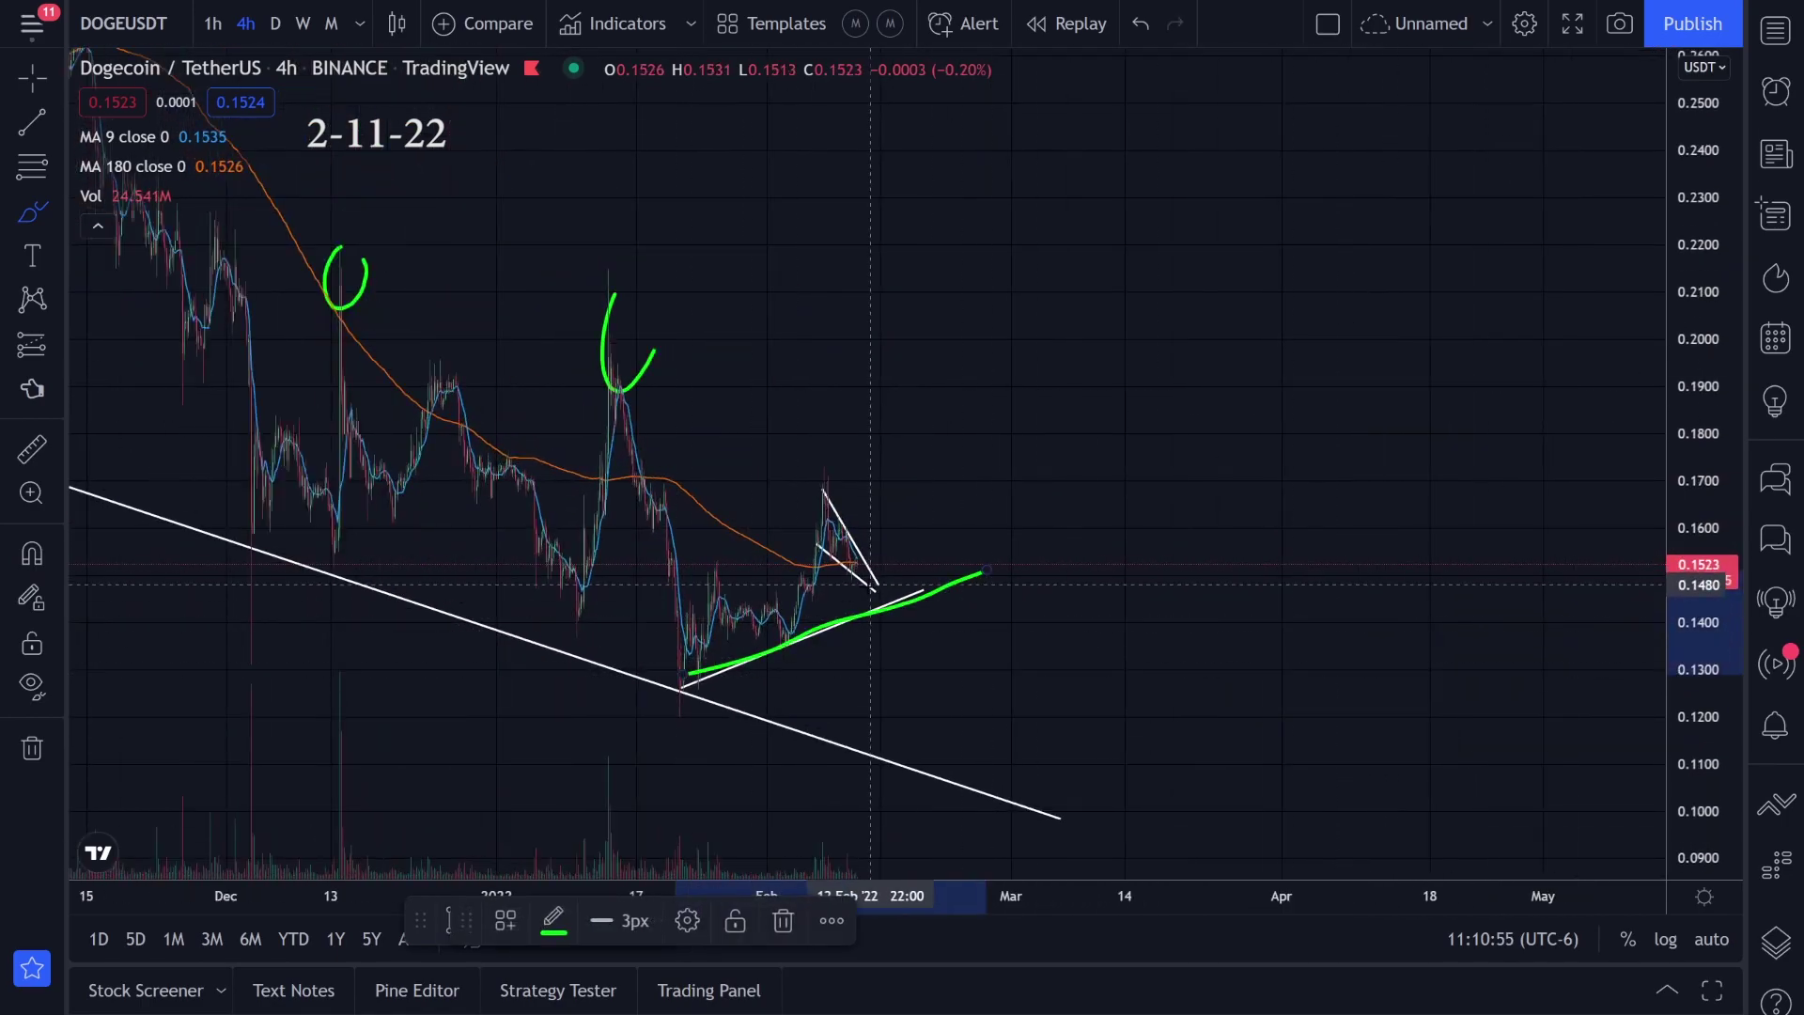
pyautogui.moveTo(887, 595)
pyautogui.mouseDown()
pyautogui.moveTo(904, 592)
pyautogui.moveTo(937, 675)
pyautogui.mouseUp()
pyautogui.hotkey('ctrl', 'z')
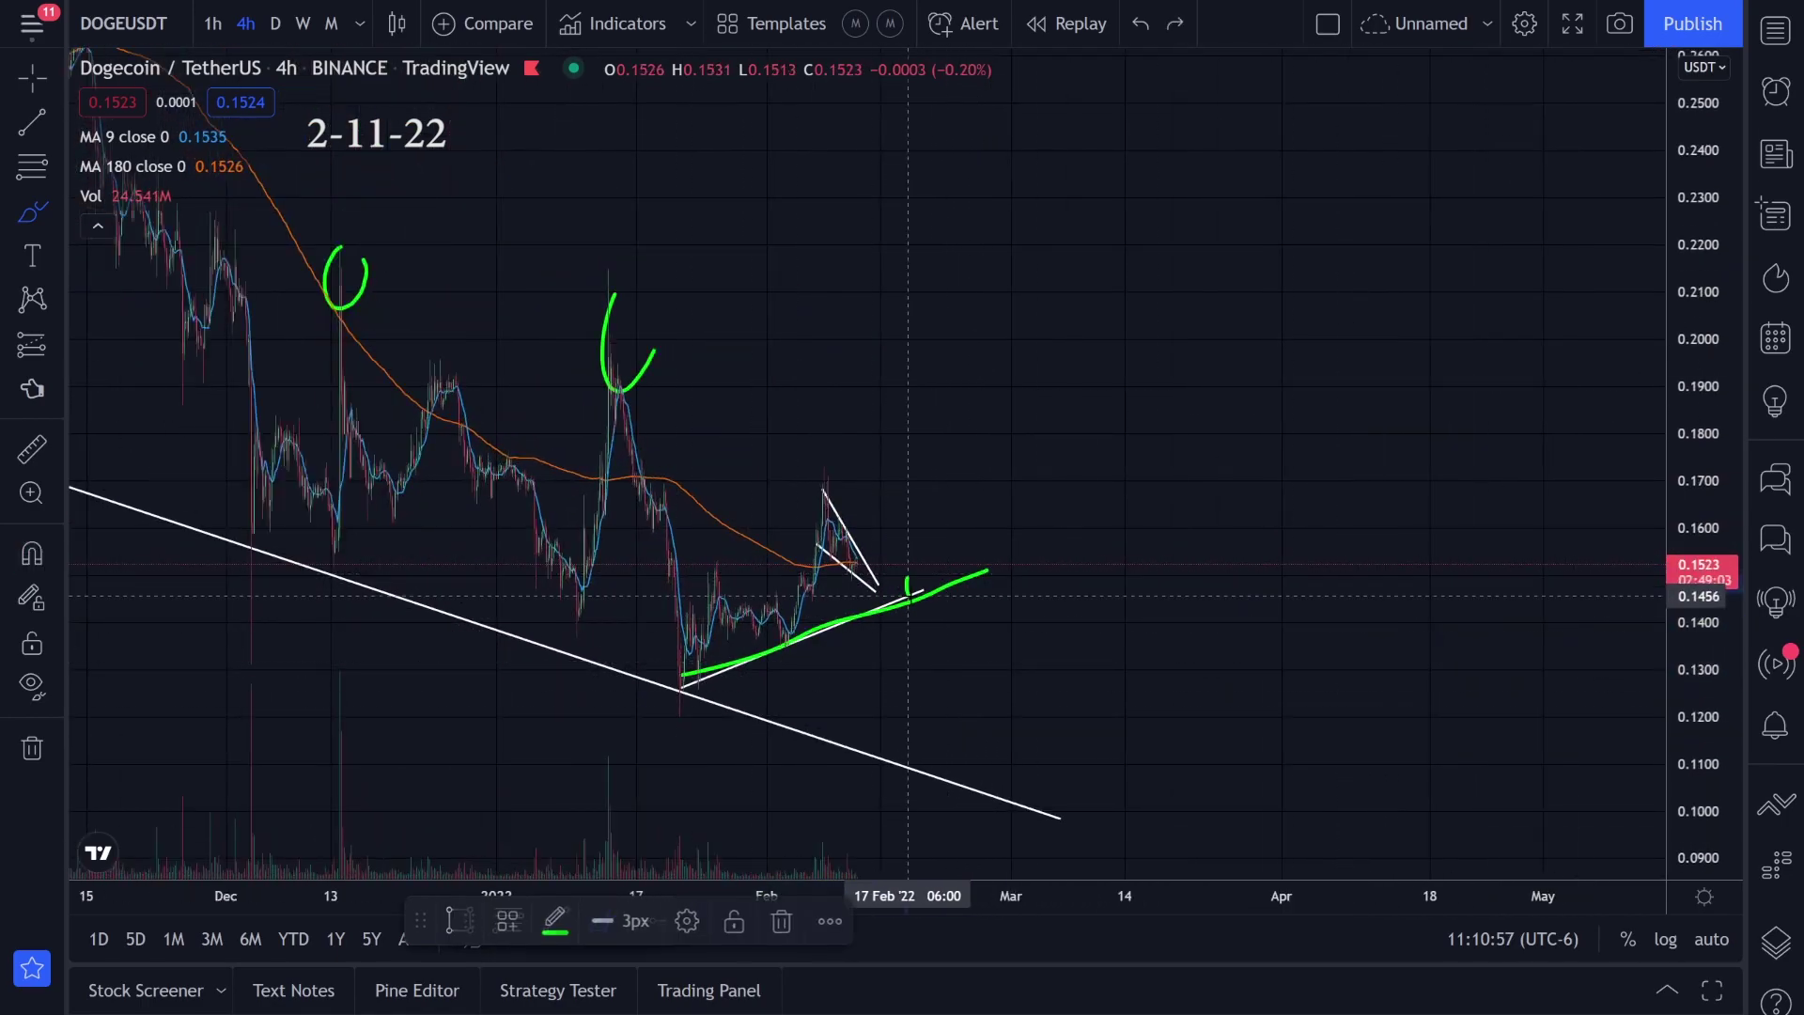
pyautogui.hotkey('ctrl', 'z')
# - Circle the late-January low and brush a drop and rebound at the long descending support line, undoing the drop and rebound strokes
pyautogui.moveTo(703, 680); pyautogui.dragTo(691, 701)
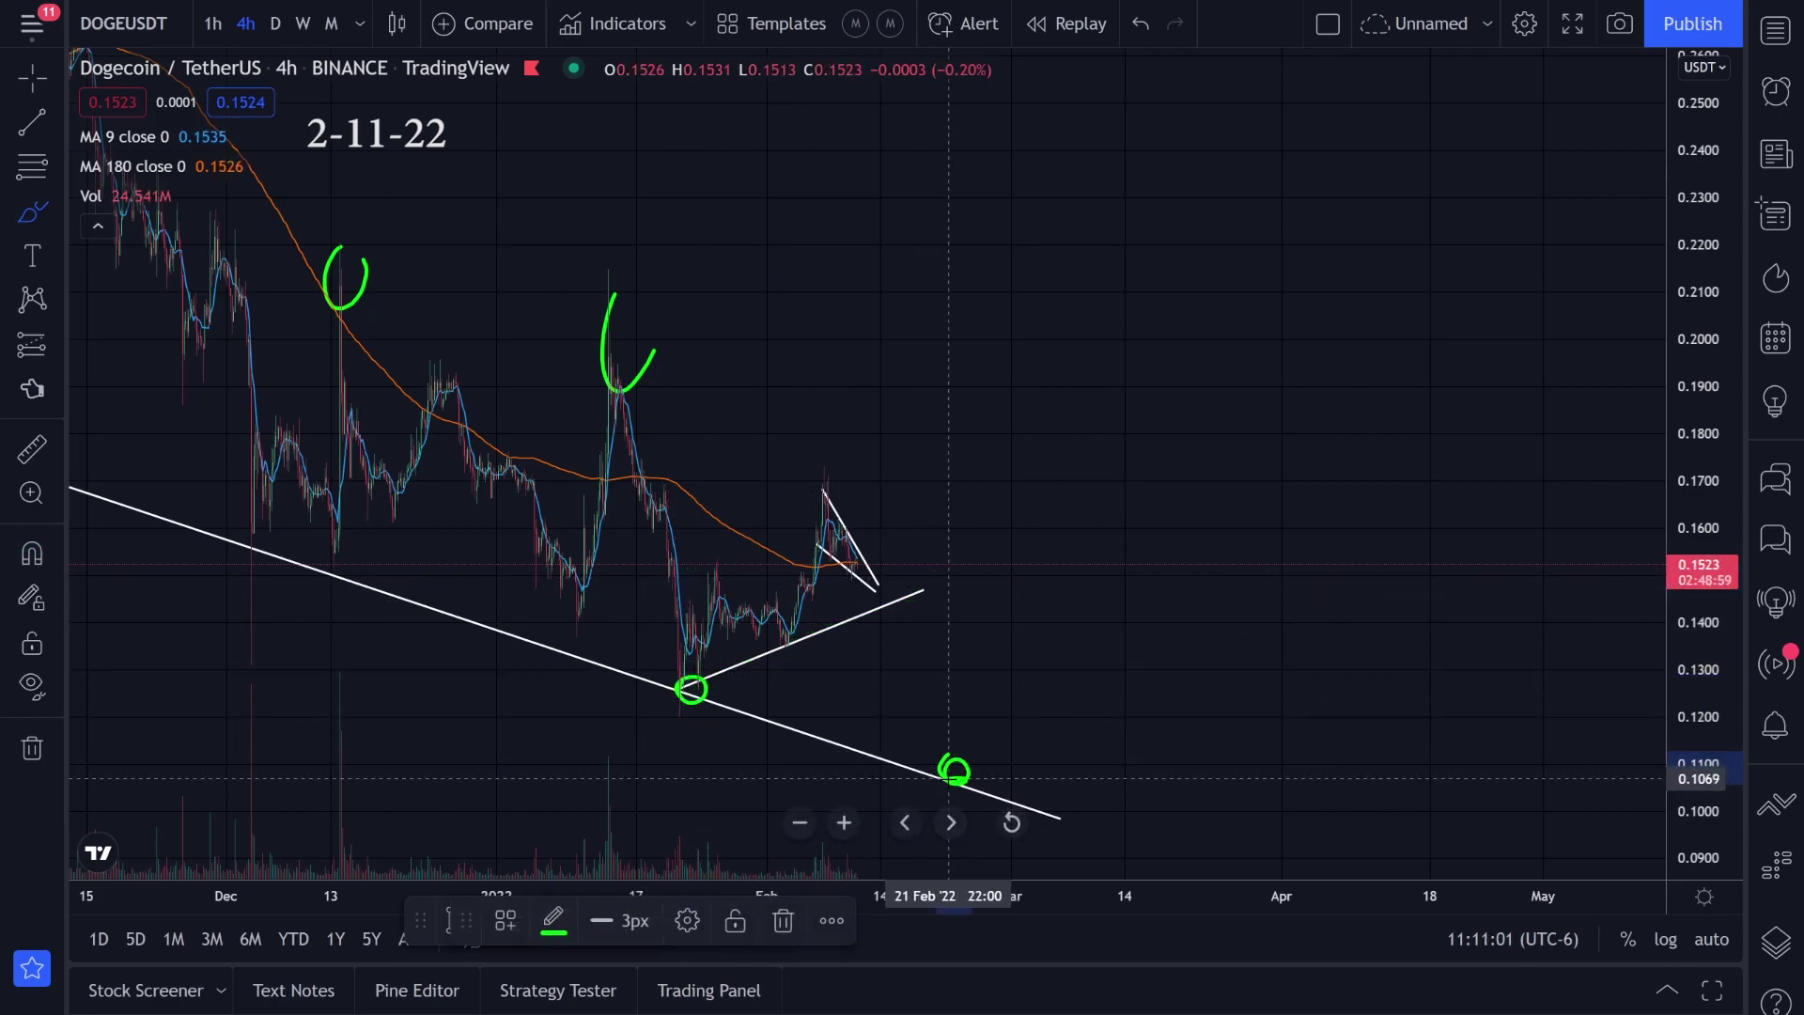
pyautogui.moveTo(949, 778); pyautogui.dragTo(1005, 714)
pyautogui.hotkey('ctrl', 'z')
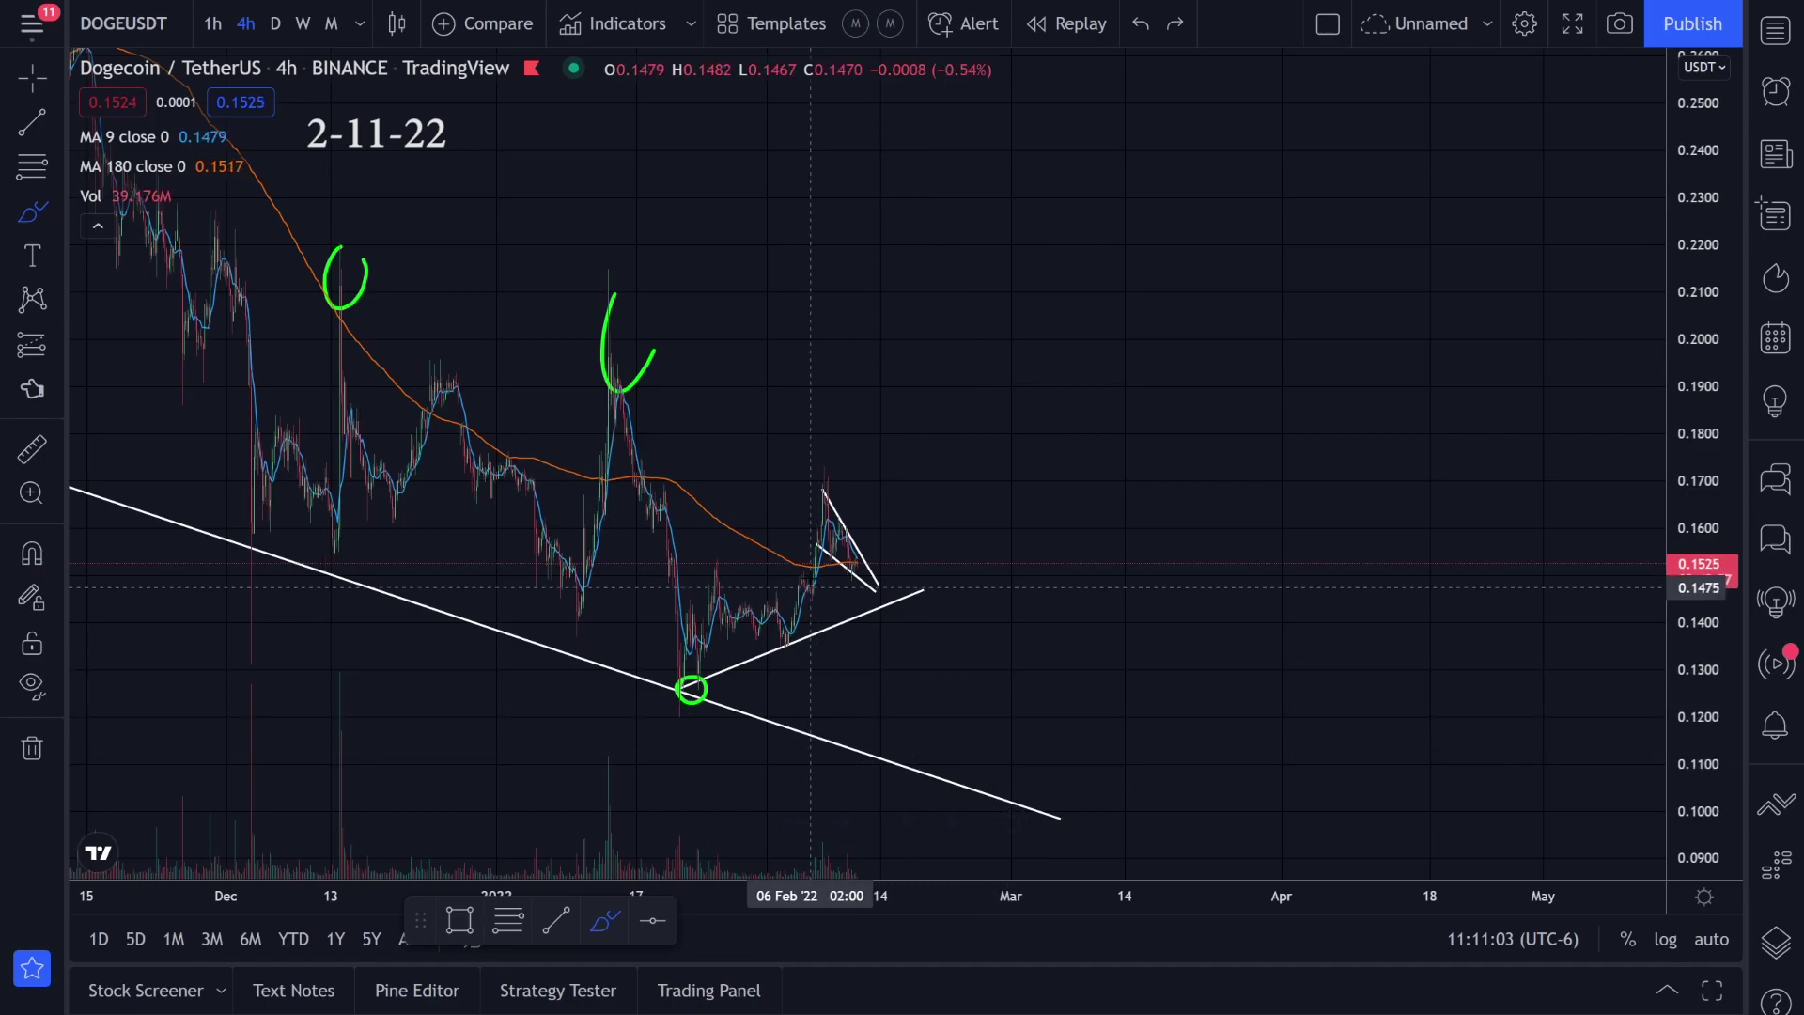
pyautogui.moveTo(879, 601)
pyautogui.mouseDown()
pyautogui.moveTo(895, 694)
pyautogui.moveTo(994, 686)
pyautogui.mouseUp()
pyautogui.hotkey('ctrl', 'z')
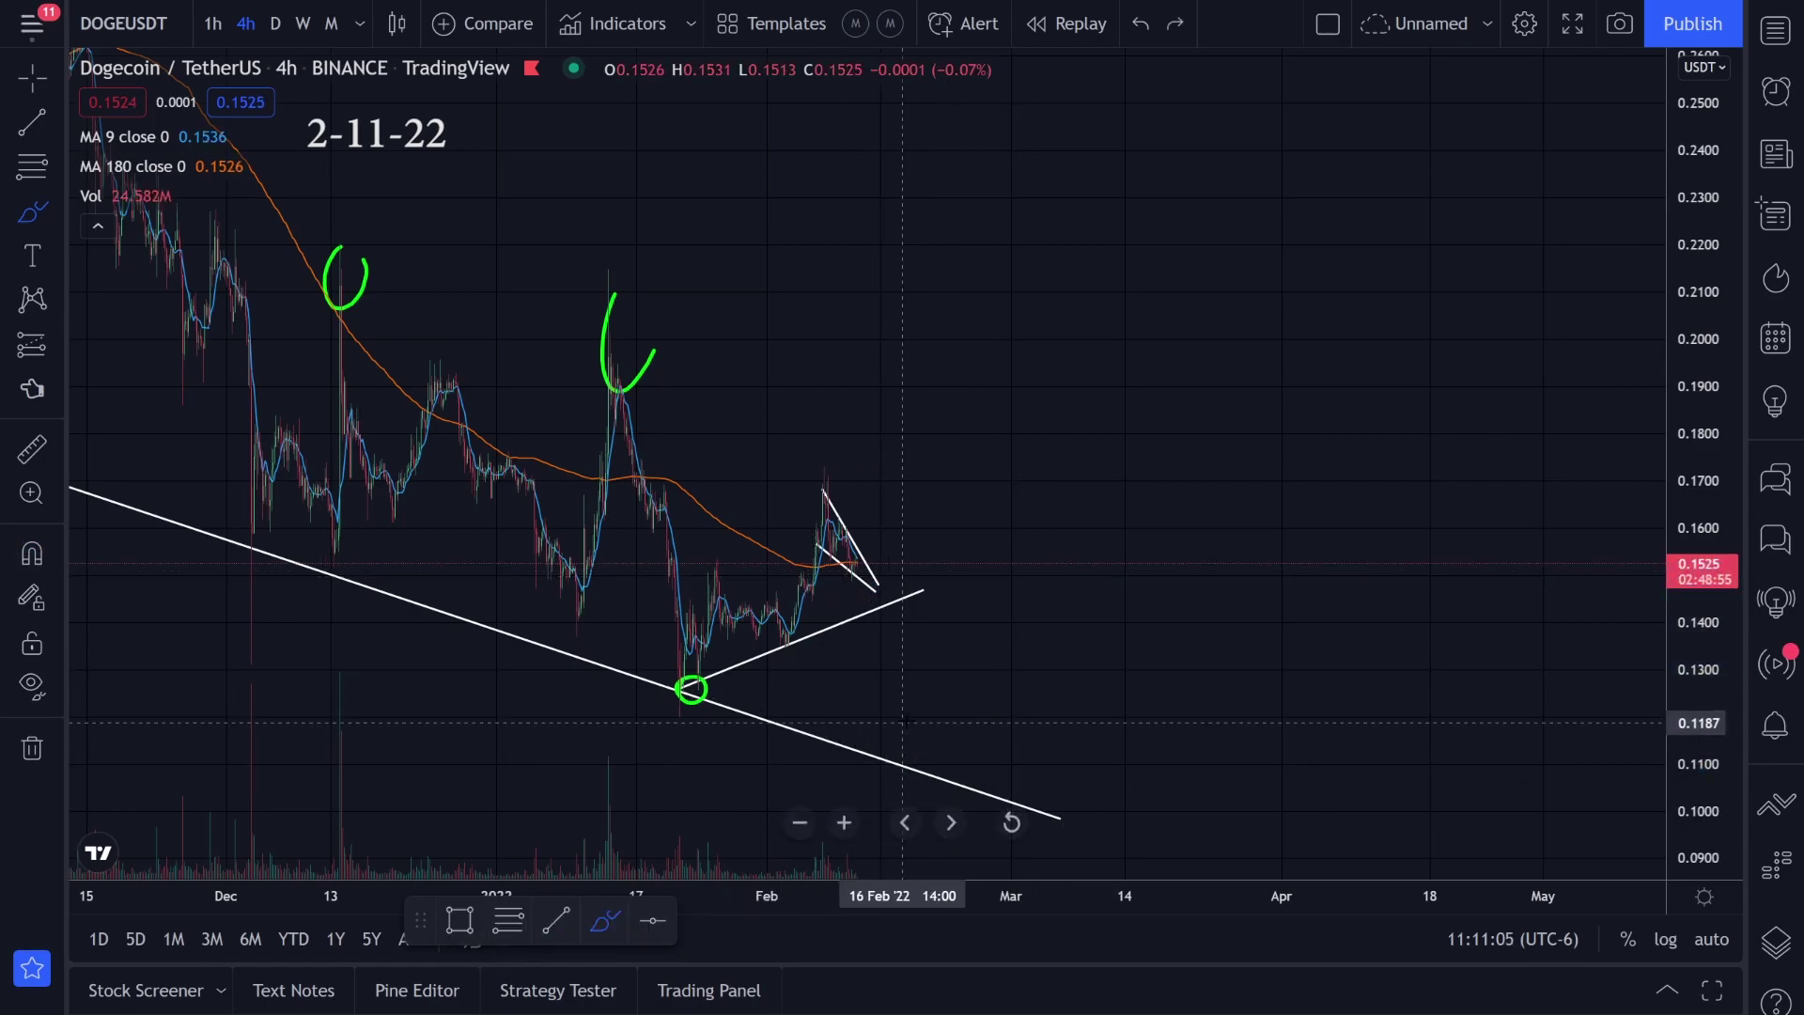
# - Mark the late-January low with a short horizontal brush stroke at about 0.1266, and undo the marks
pyautogui.scroll(-3, 902, 722)
pyautogui.click(1020, 695)
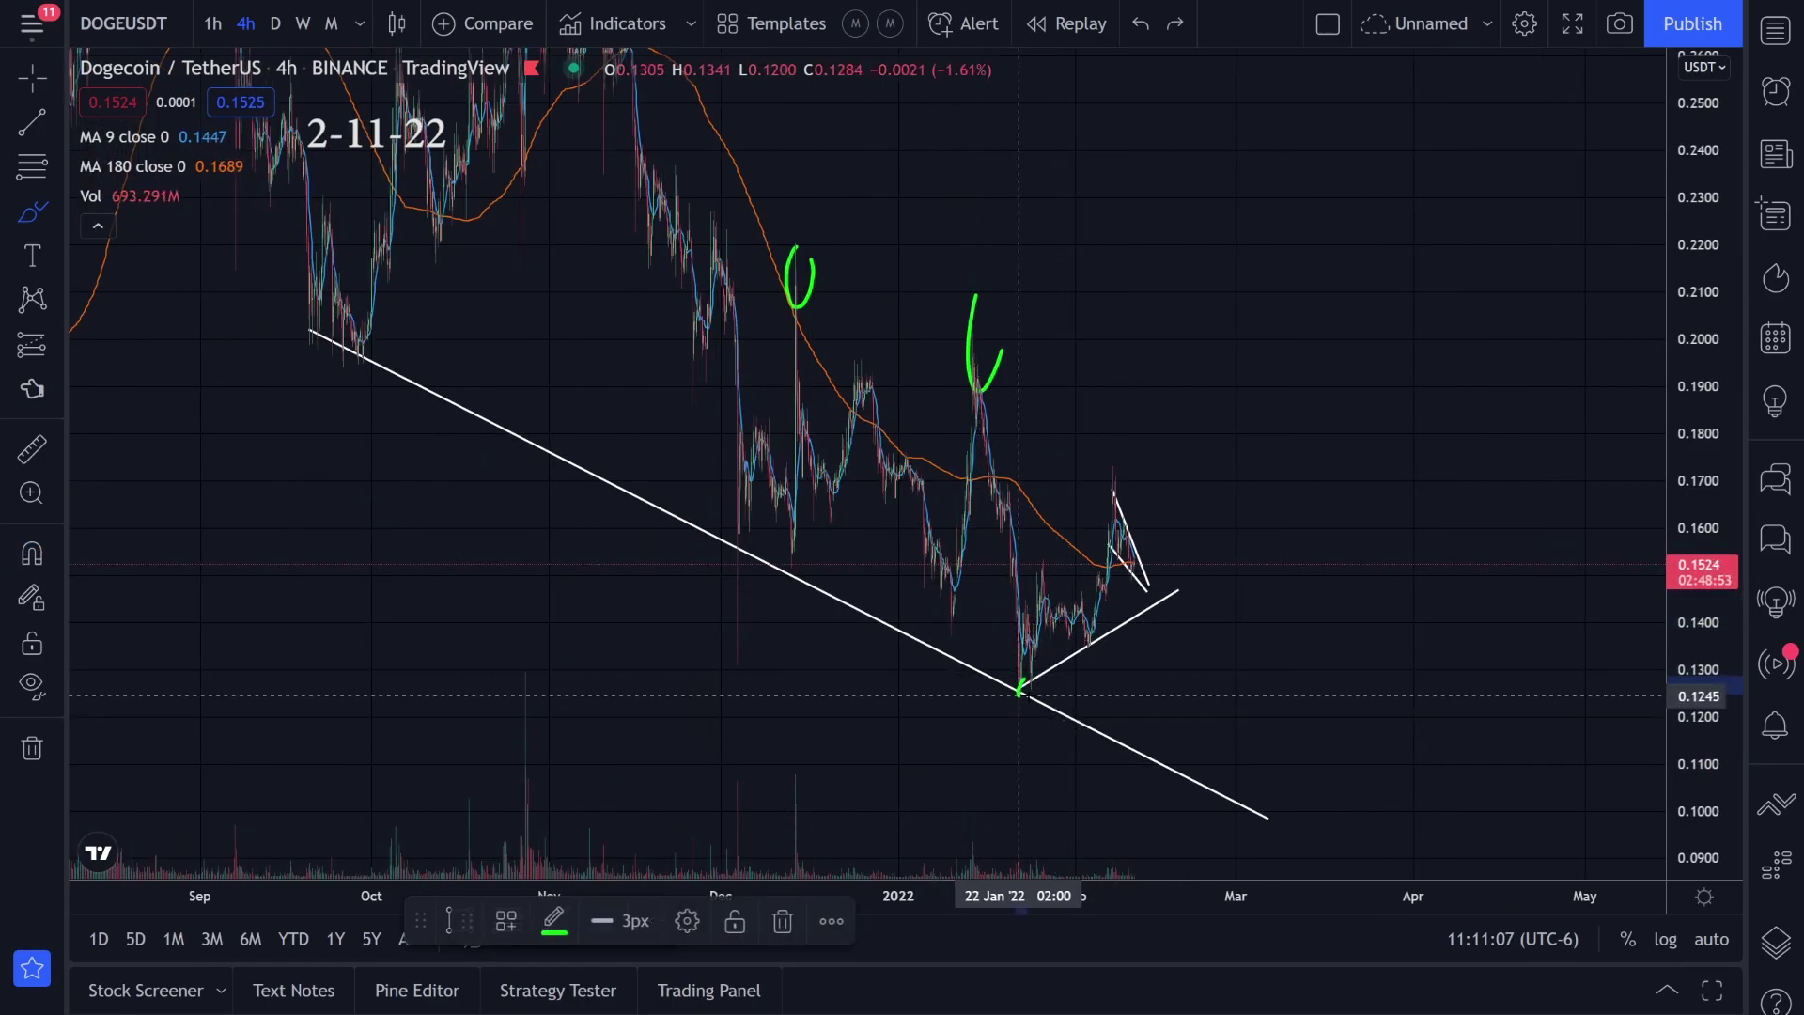
pyautogui.hotkey('ctrl', 'z')
pyautogui.moveTo(981, 686); pyautogui.dragTo(1068, 687)
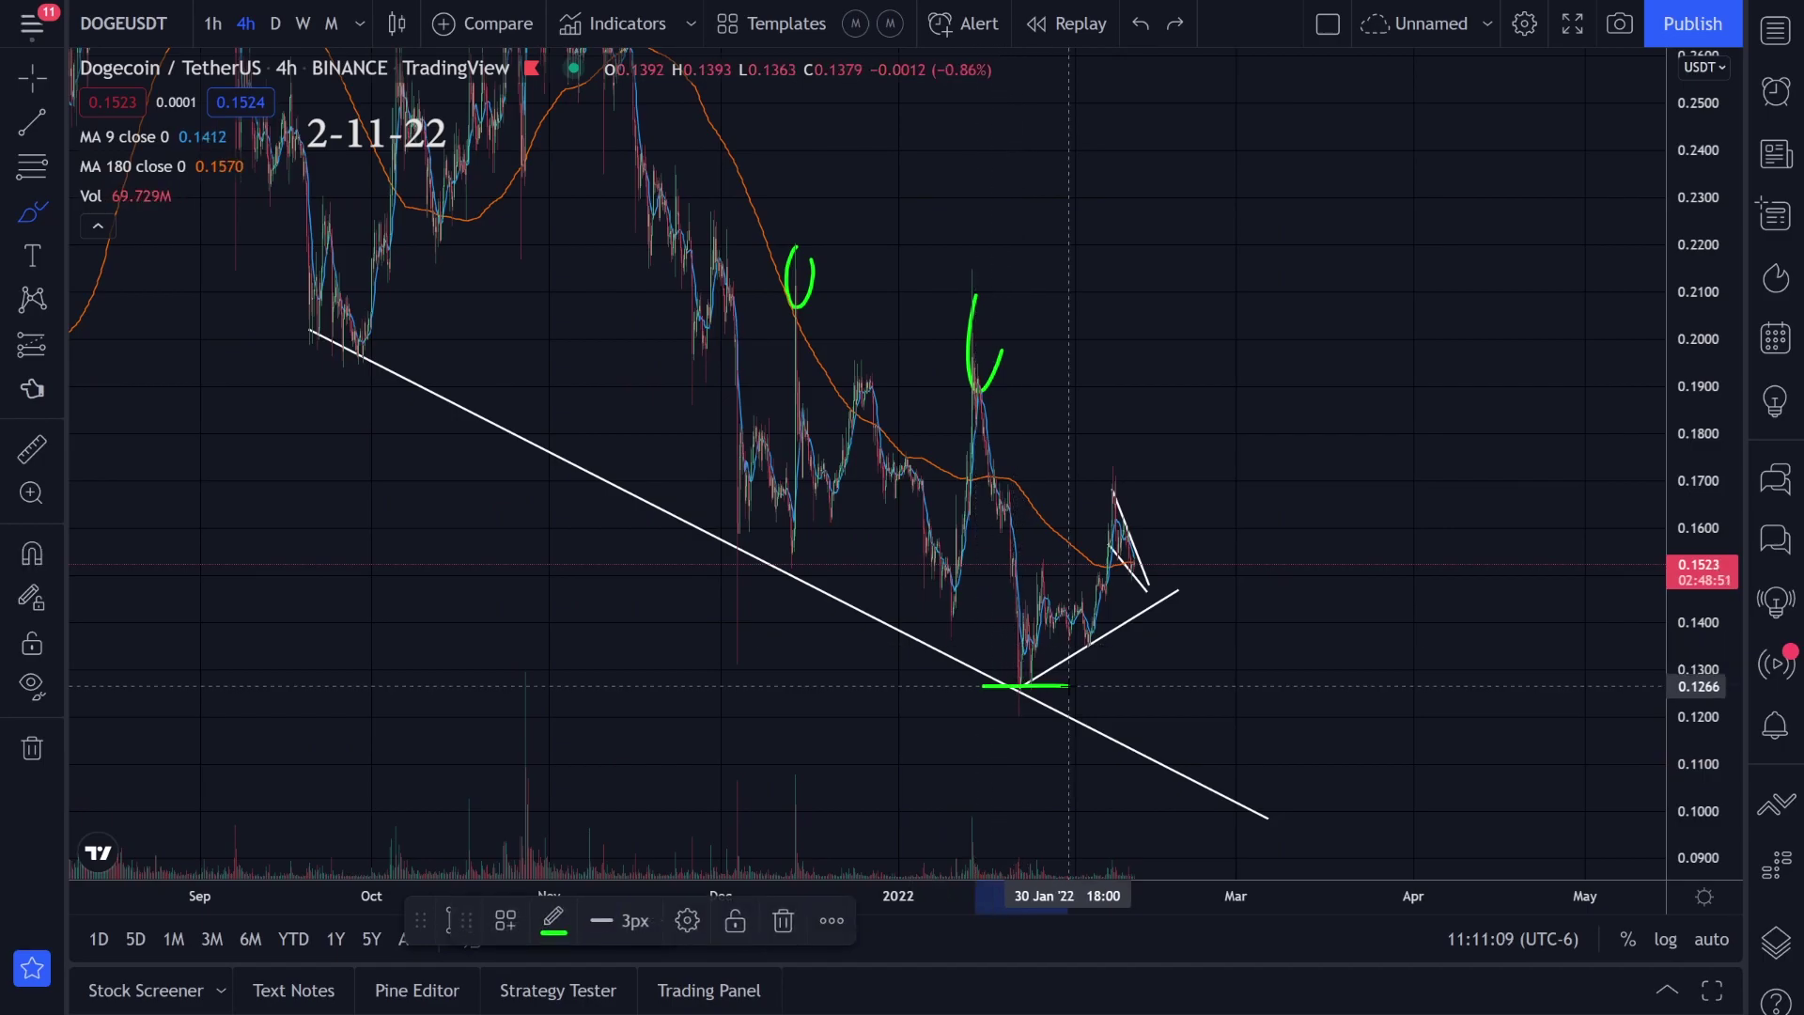
pyautogui.hotkey('ctrl', 'z')
# - Brush downward strokes from the wedge's tip through the rising support line, and undo them along with the mid-January peak mark
pyautogui.moveTo(1139, 577); pyautogui.dragTo(1169, 638)
pyautogui.hotkey('ctrl', 'z')
pyautogui.hotkey('ctrl', 'z')
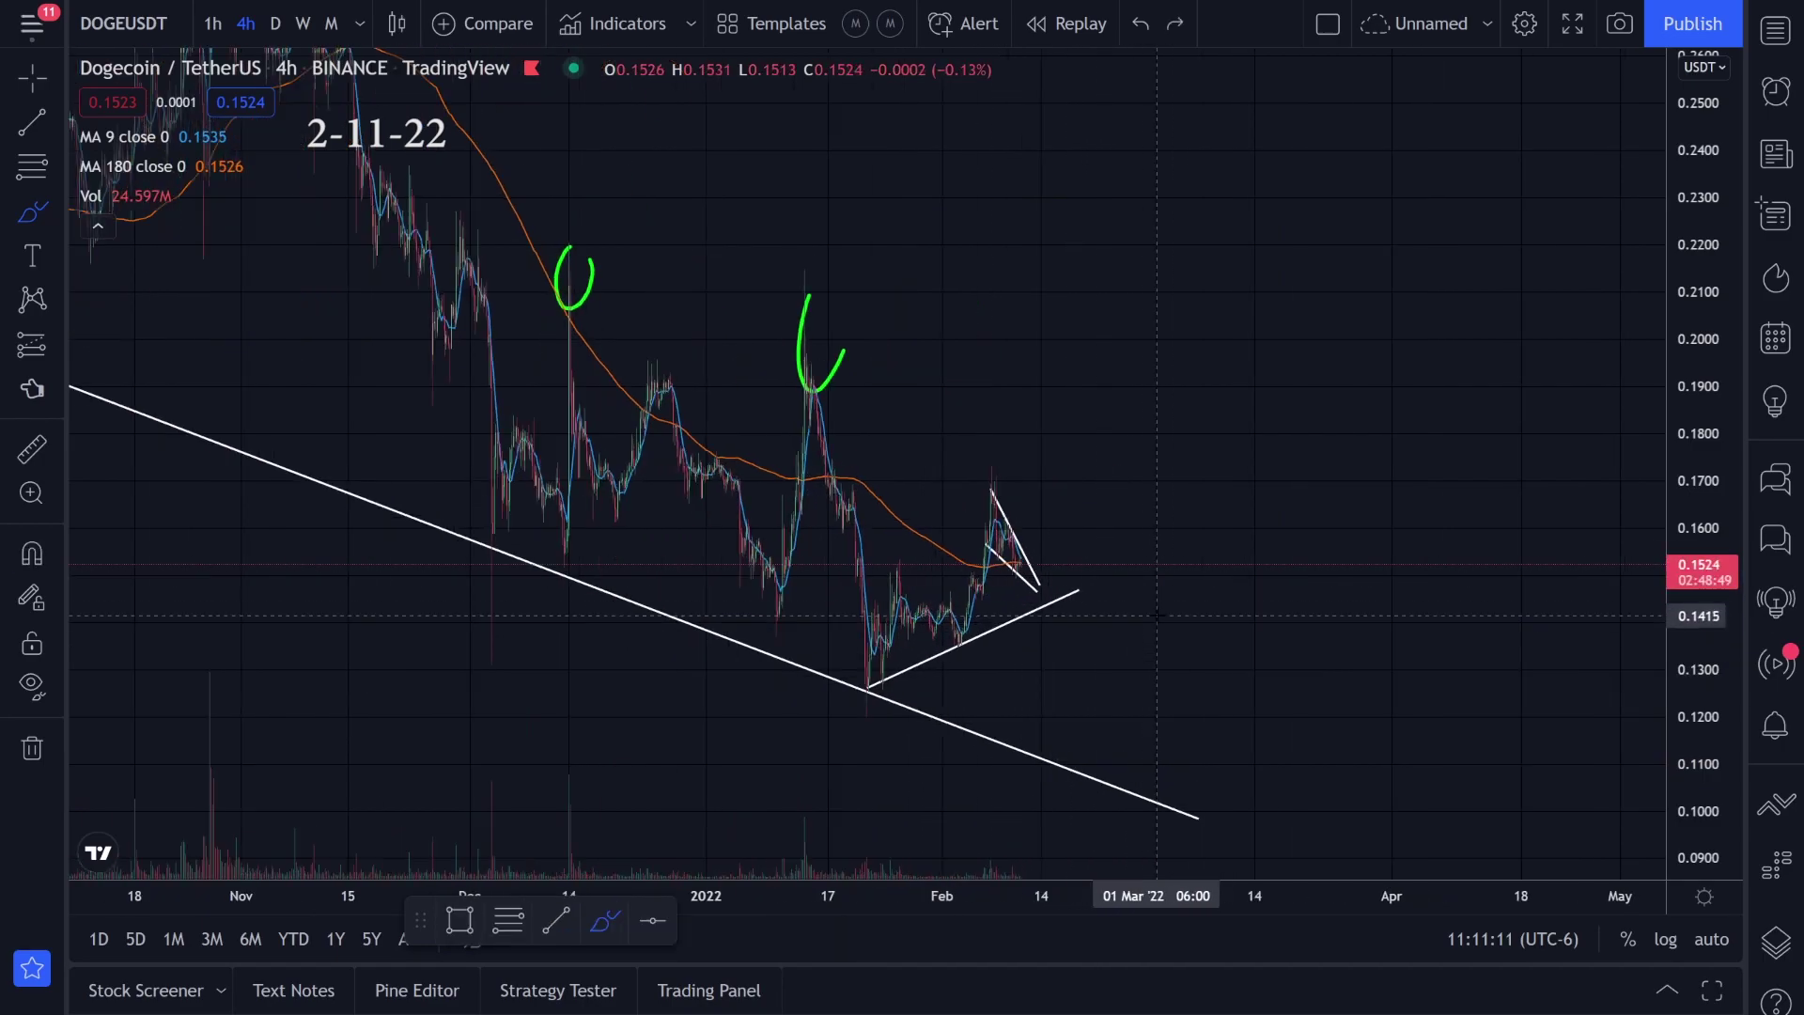
pyautogui.moveTo(1045, 585); pyautogui.dragTo(1073, 649)
pyautogui.hotkey('ctrl', 'z')
pyautogui.hotkey('ctrl', 'z')
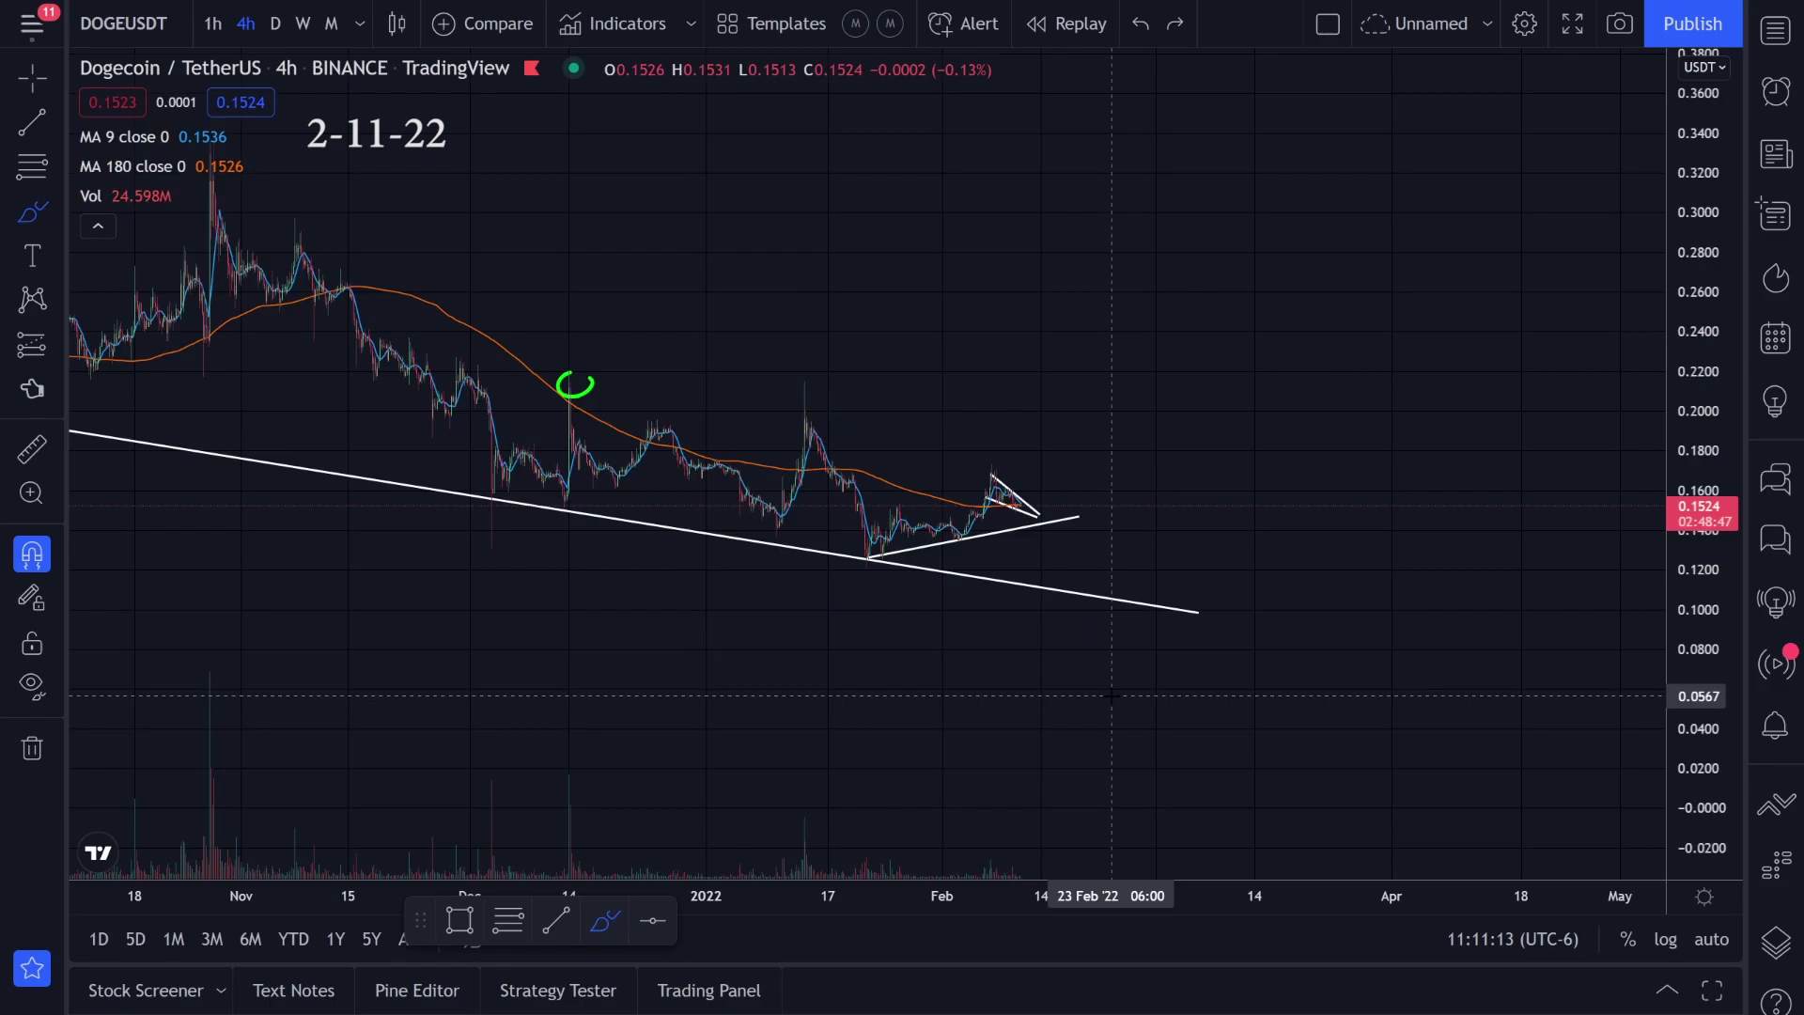
# - Brush a zigzag price path down through the falling wedge and mark the wedge's starting high, undoing both
pyautogui.hotkey('ctrl', 'y')
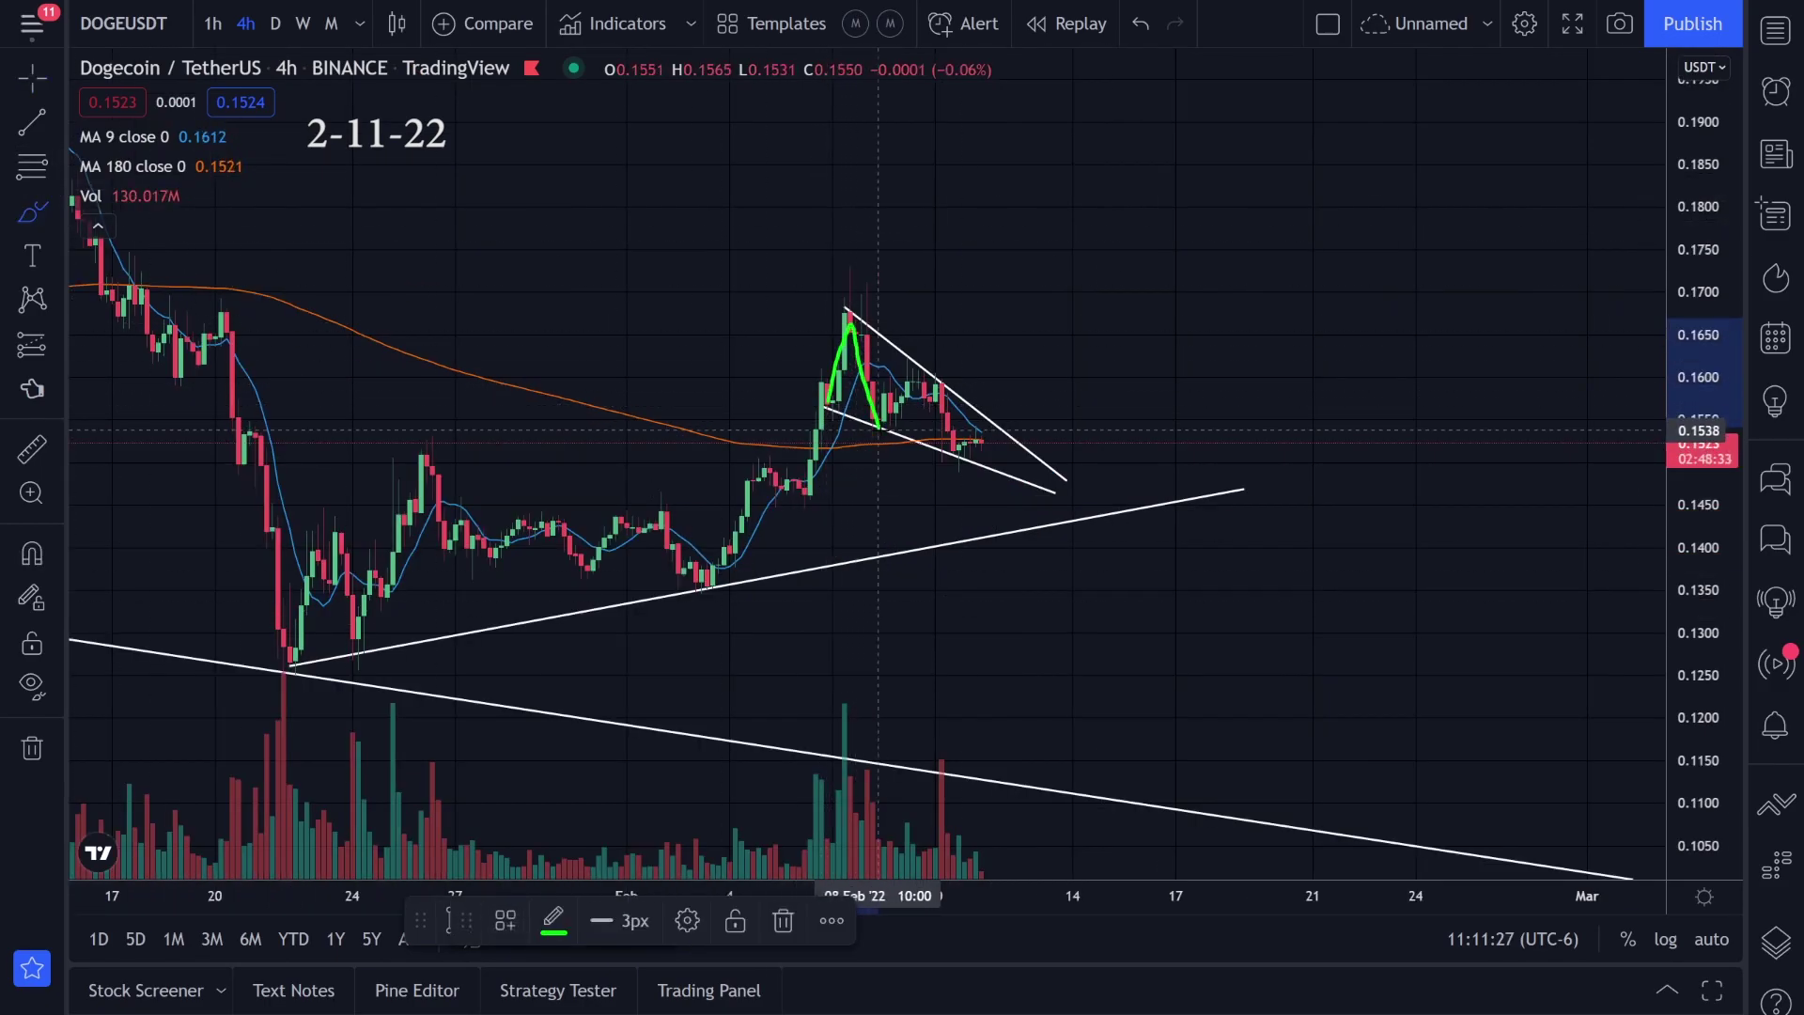
pyautogui.moveTo(879, 430)
pyautogui.mouseDown()
pyautogui.moveTo(968, 437)
pyautogui.moveTo(1039, 473)
pyautogui.mouseUp()
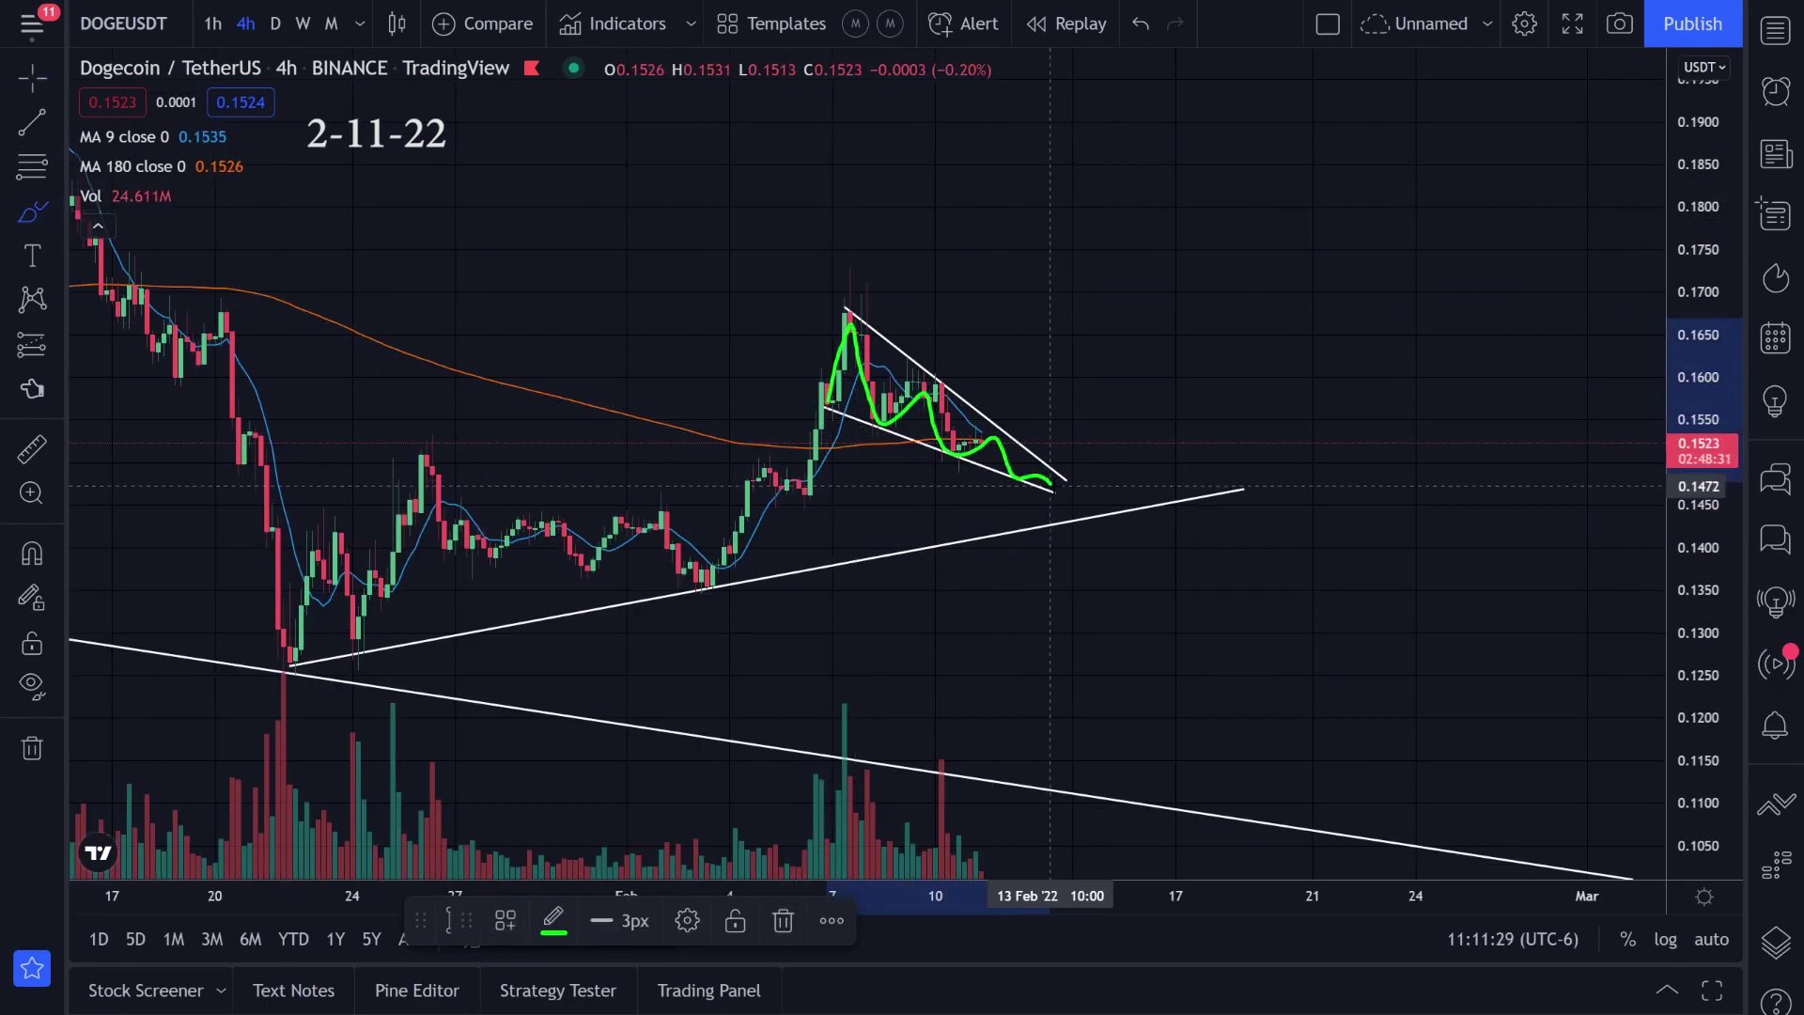
pyautogui.hotkey('ctrl', 'z')
pyautogui.moveTo(863, 294)
pyautogui.mouseDown()
pyautogui.moveTo(856, 328)
pyautogui.moveTo(861, 302)
pyautogui.mouseUp()
pyautogui.hotkey('ctrl', 'z')
pyautogui.hotkey('ctrl', 'y')
pyautogui.hotkey('ctrl', 'z')
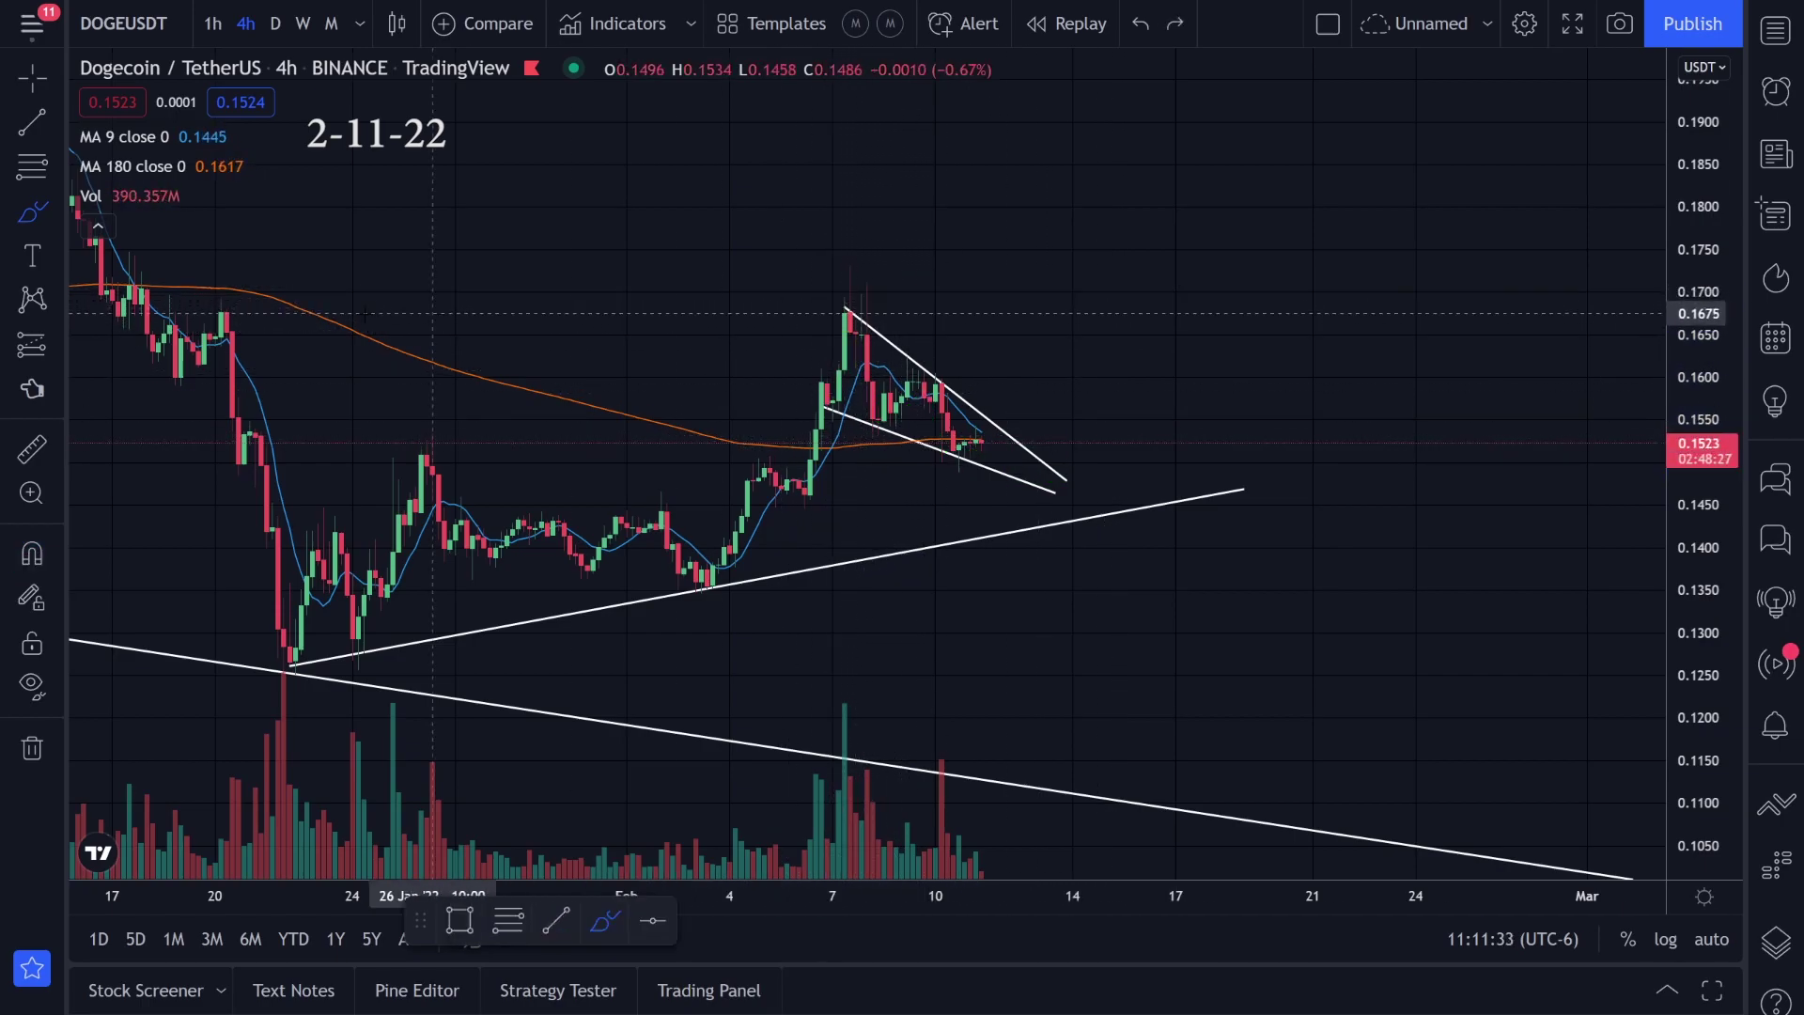
# - Circle the 20 January high and mark the early-February high at the same level, and undo the marks
pyautogui.moveTo(222, 293); pyautogui.dragTo(229, 299)
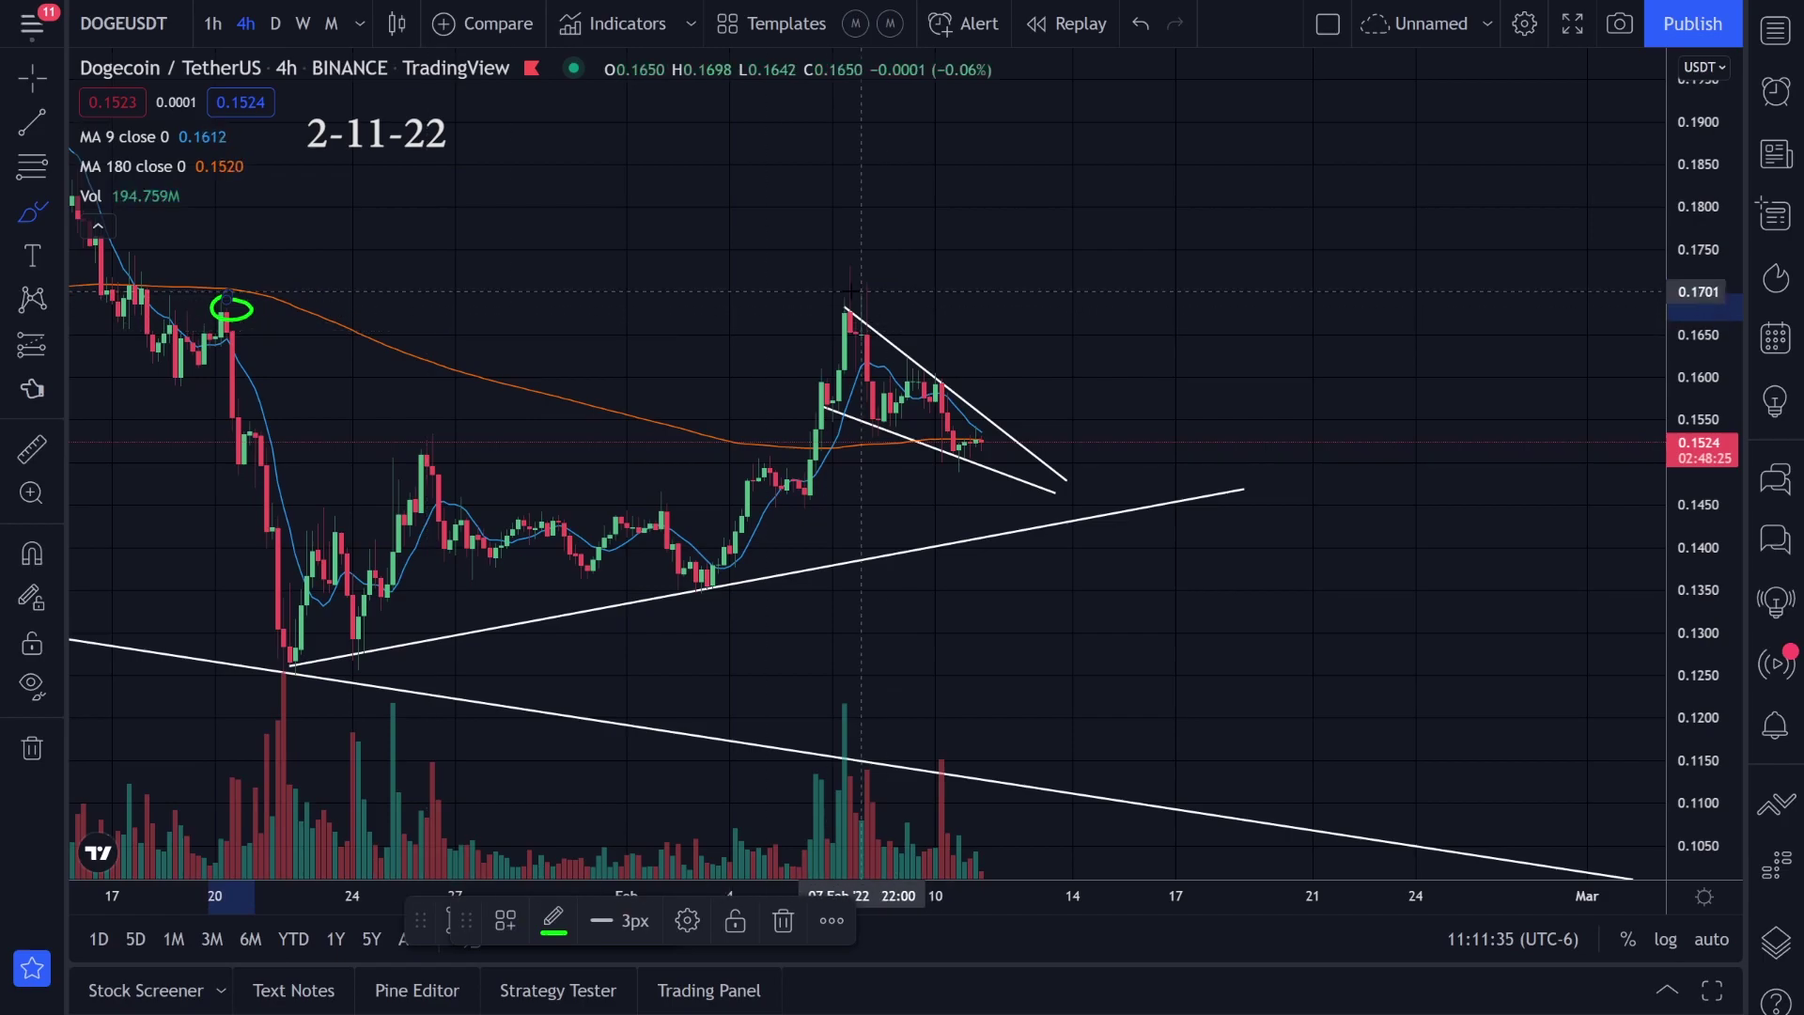
pyautogui.hotkey('ctrl', 'z')
pyautogui.hotkey('ctrl', 'z')
# - Draw a horizontal resistance trend line at about 0.168 from 19 January through the early-February high to about 23 February
pyautogui.click(24, 134)
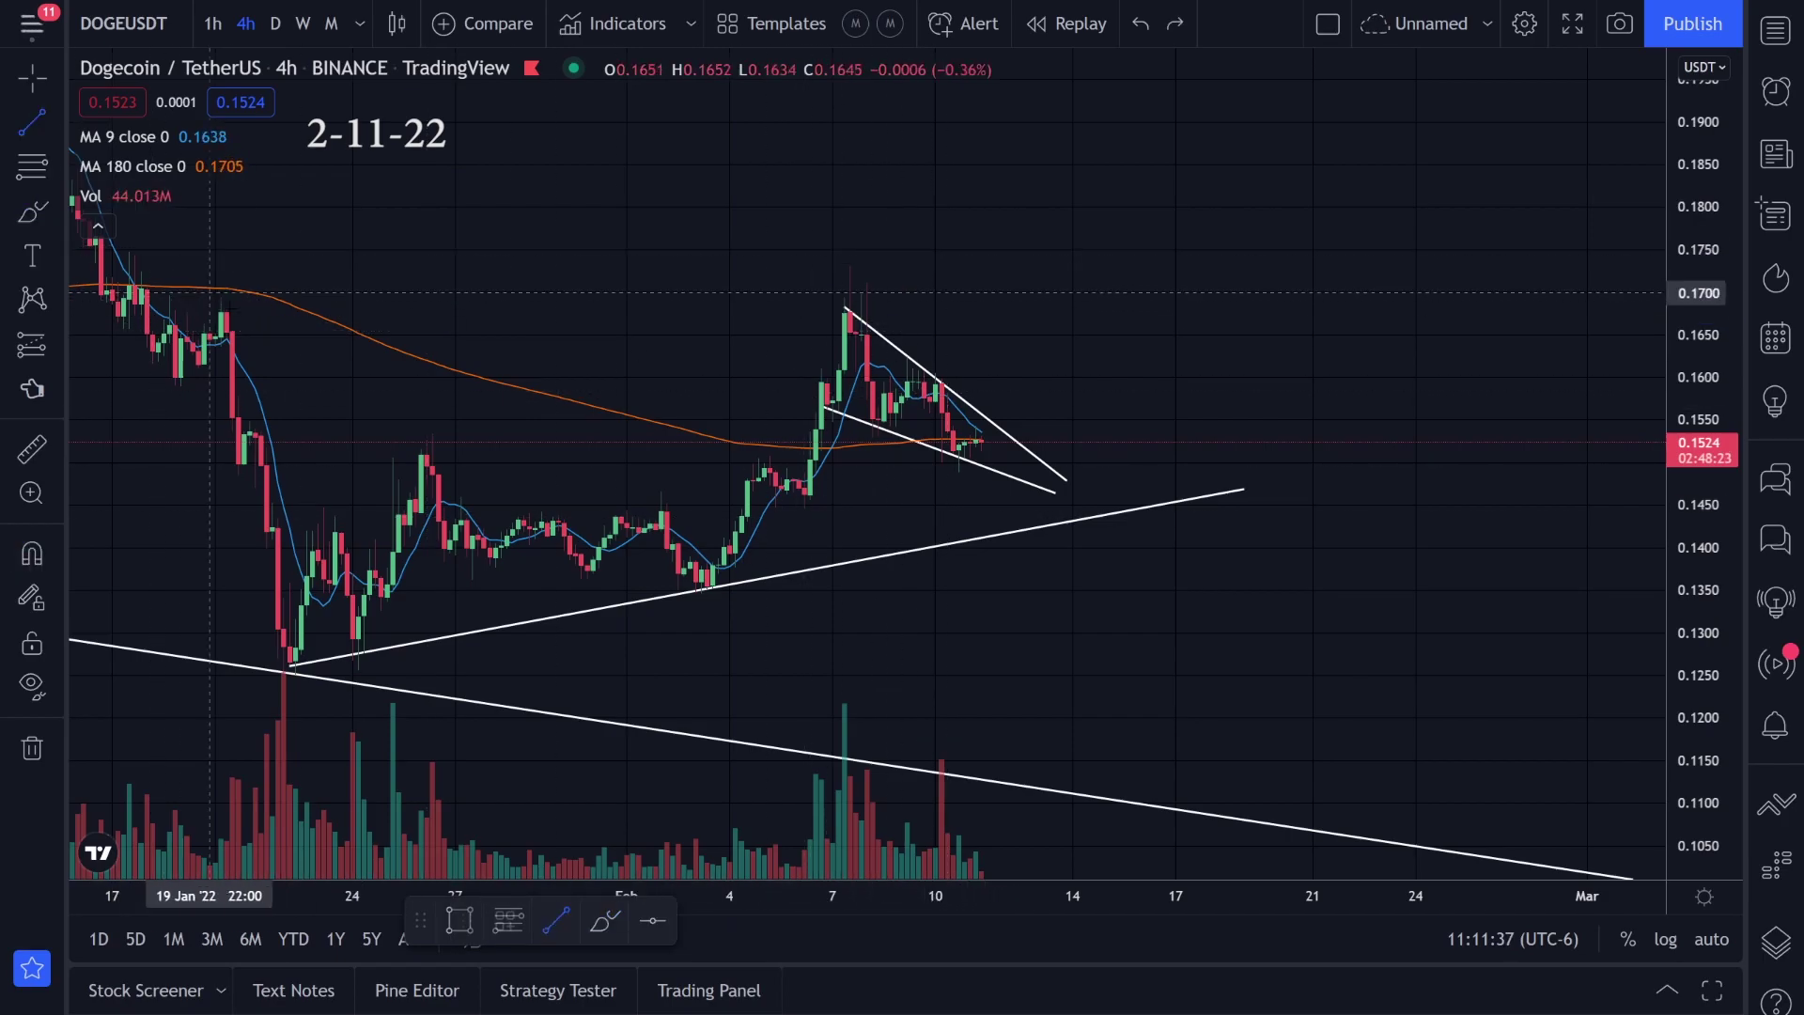
pyautogui.click(204, 311)
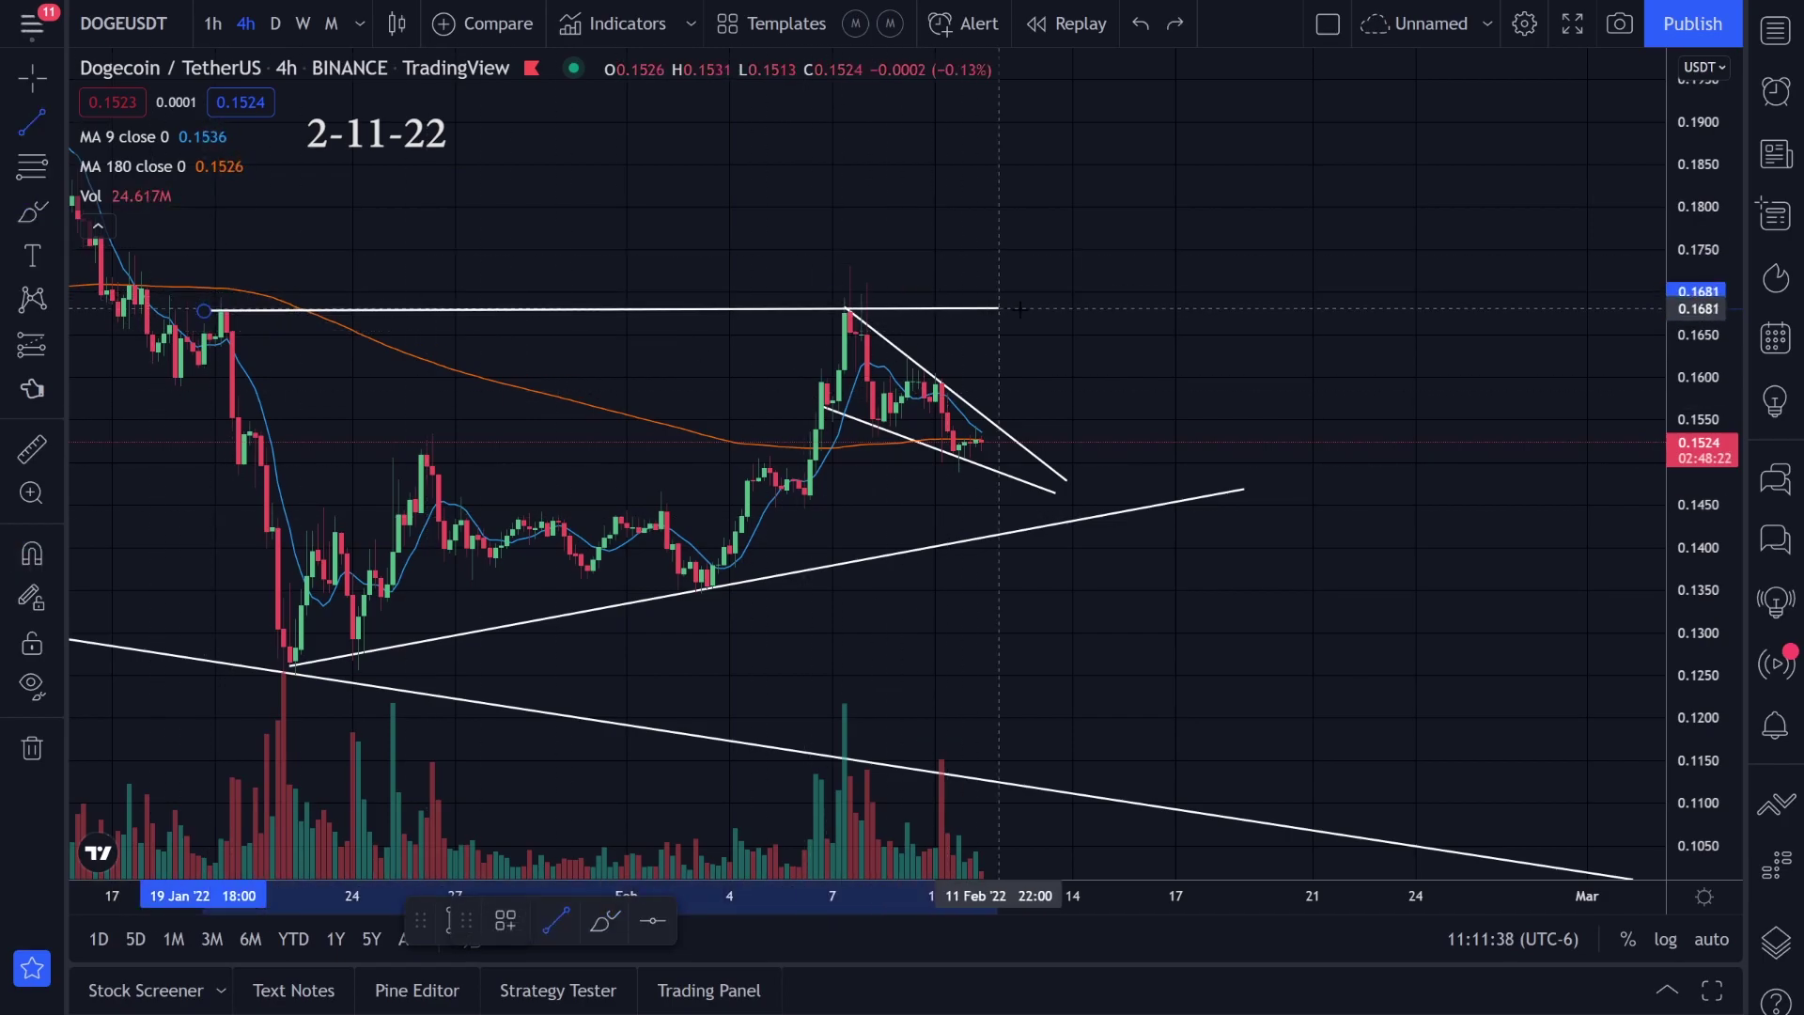
pyautogui.click(1382, 311)
# - Brush a breakout mark from the horizontal resistance line up to about 0.175, and undo it
pyautogui.moveTo(1170, 421)
pyautogui.mouseDown()
pyautogui.moveTo(1225, 488)
pyautogui.moveTo(1284, 479)
pyautogui.mouseUp()
pyautogui.scroll(-4, 1220, 439)
pyautogui.moveTo(1341, 348)
pyautogui.mouseDown()
pyautogui.moveTo(1331, 362)
pyautogui.moveTo(1363, 295)
pyautogui.mouseUp()
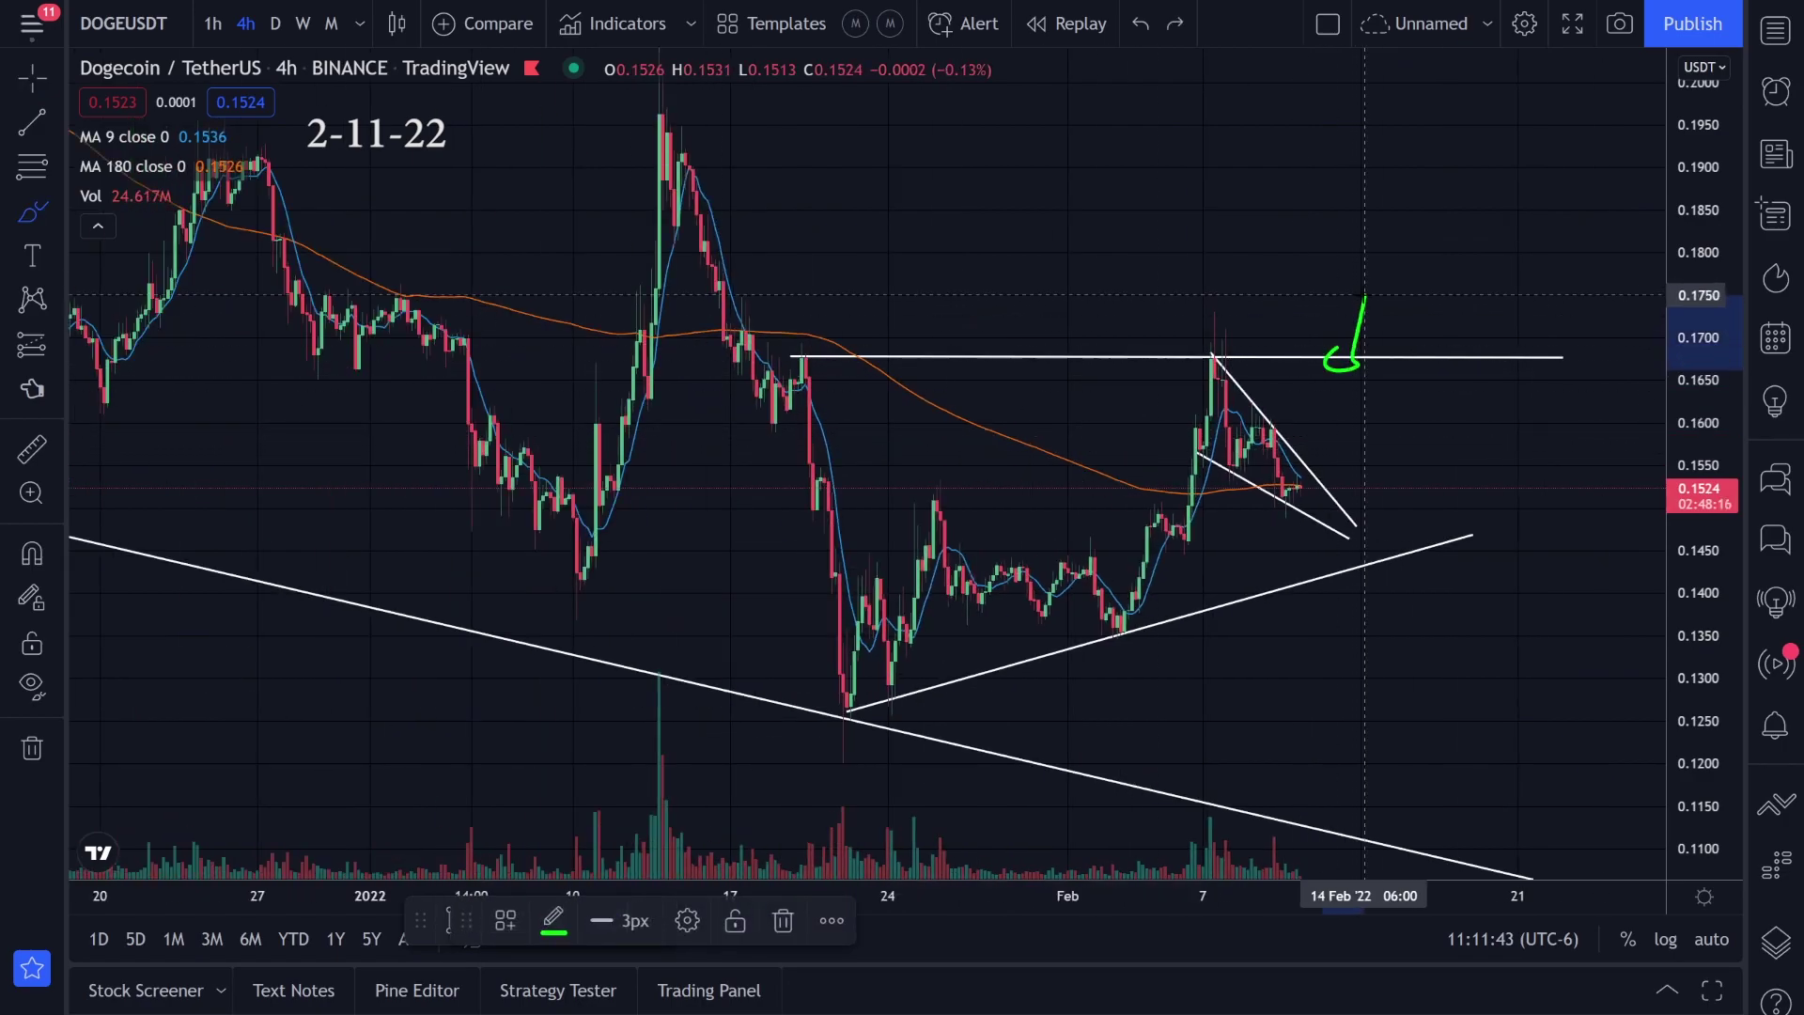
pyautogui.hotkey('ctrl', 'z')
# - Circle the mid-January peak just below 0.20, and undo the mark
pyautogui.scroll(-3, 1406, 363)
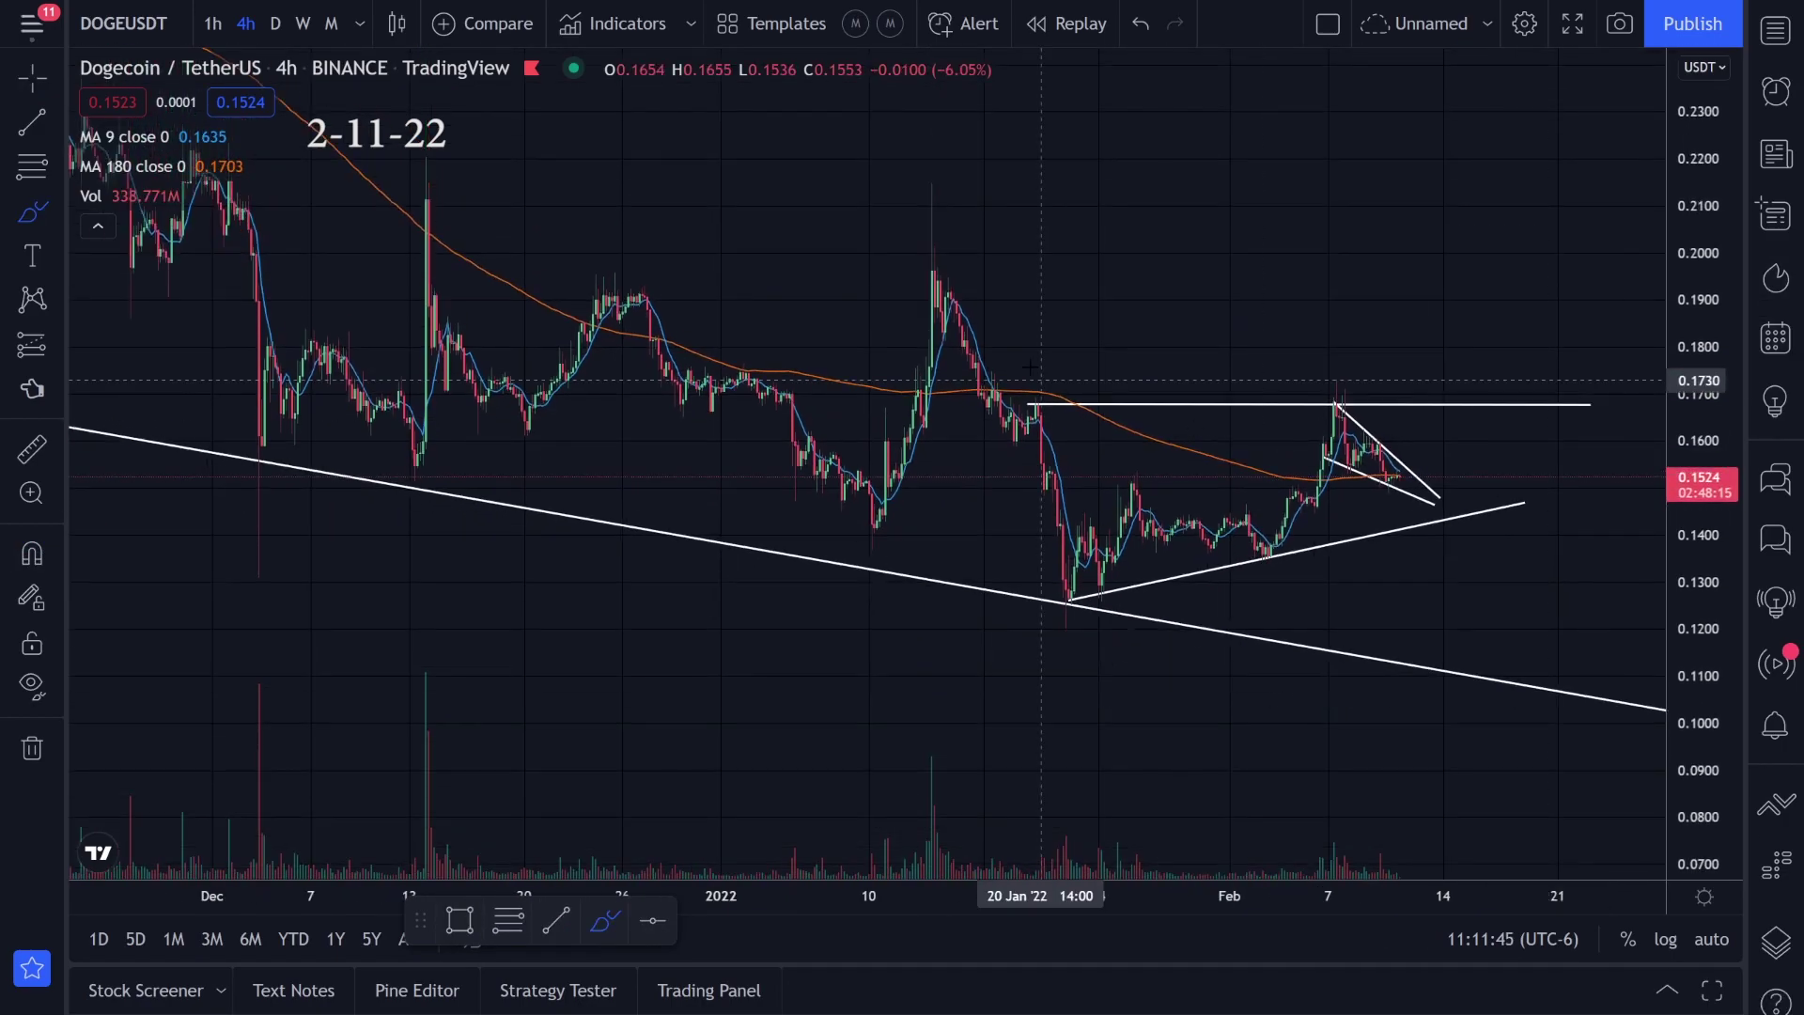
pyautogui.moveTo(939, 251); pyautogui.dragTo(947, 260)
pyautogui.scroll(-3, 945, 264)
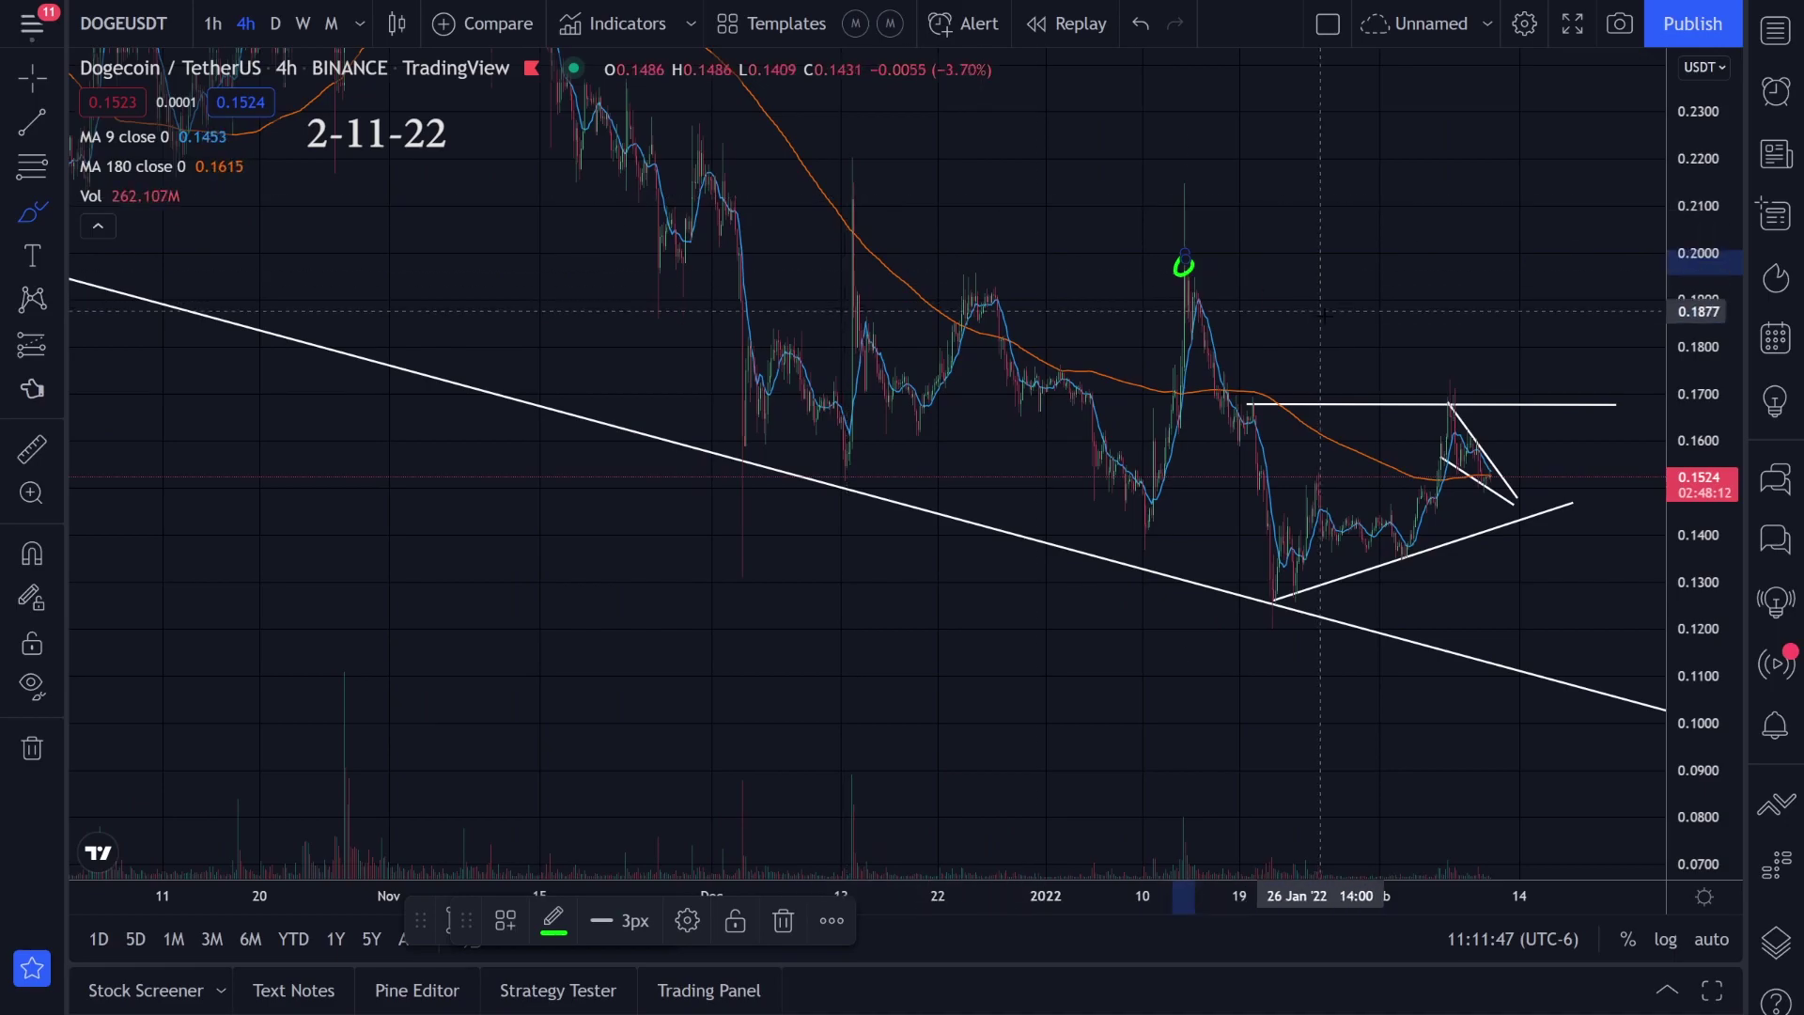
pyautogui.hotkey('ctrl', 'z')
pyautogui.hotkey('ctrl', 'z')
# - Brush strokes along the upper and lower edges of the falling wedge, and undo both
pyautogui.scroll(5, 1369, 594)
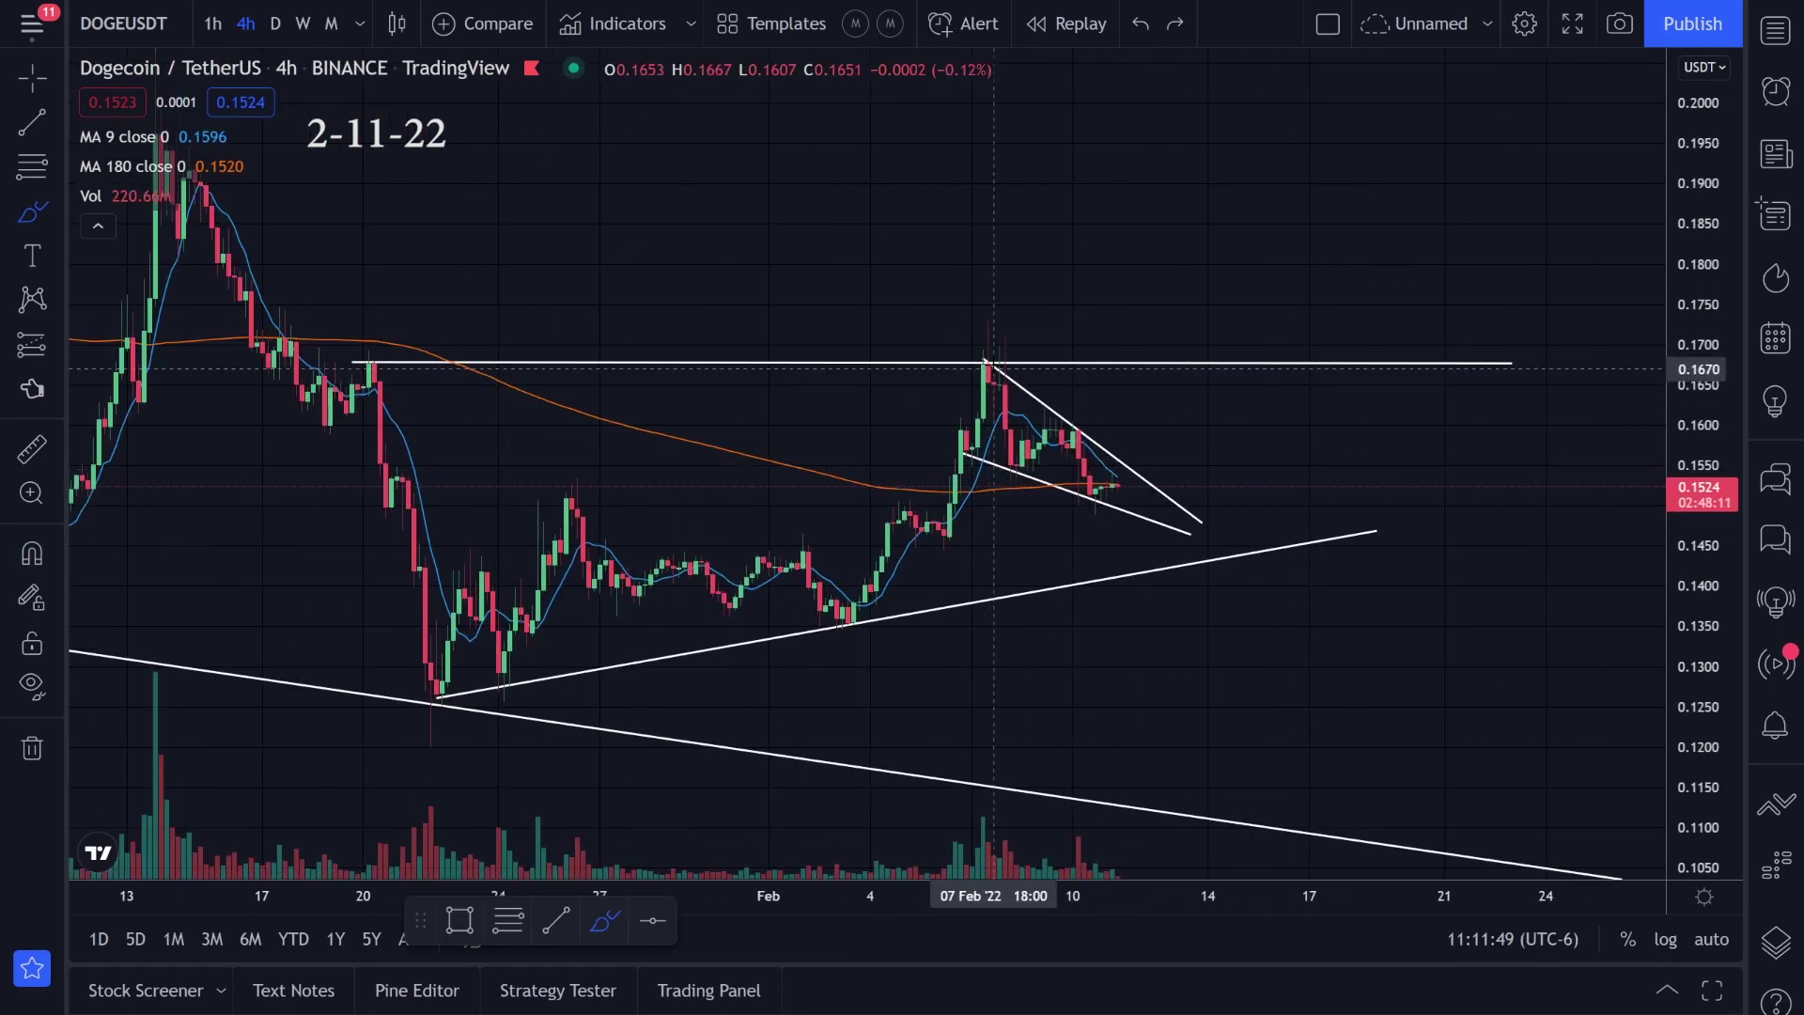
pyautogui.moveTo(993, 369); pyautogui.dragTo(1078, 468)
pyautogui.hotkey('ctrl', 'z')
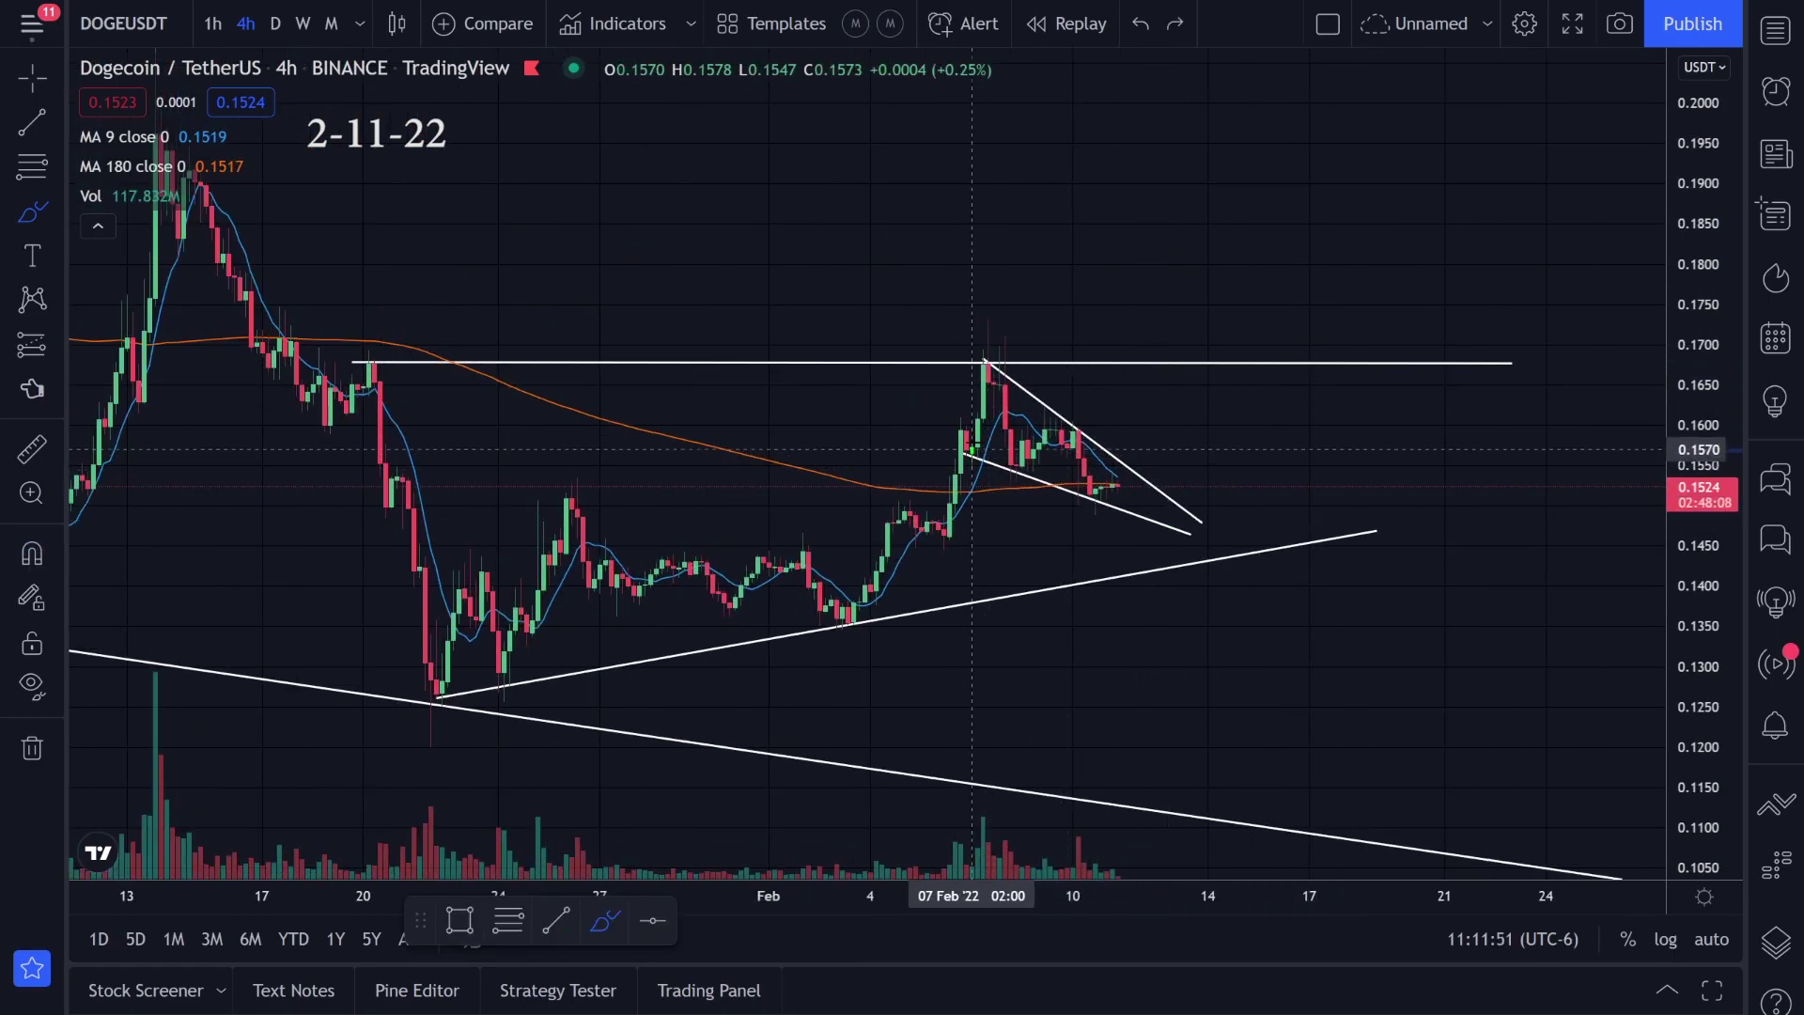
pyautogui.moveTo(972, 450)
pyautogui.mouseDown()
pyautogui.moveTo(1112, 515)
pyautogui.moveTo(1210, 529)
pyautogui.mouseUp()
pyautogui.hotkey('ctrl', 'z')
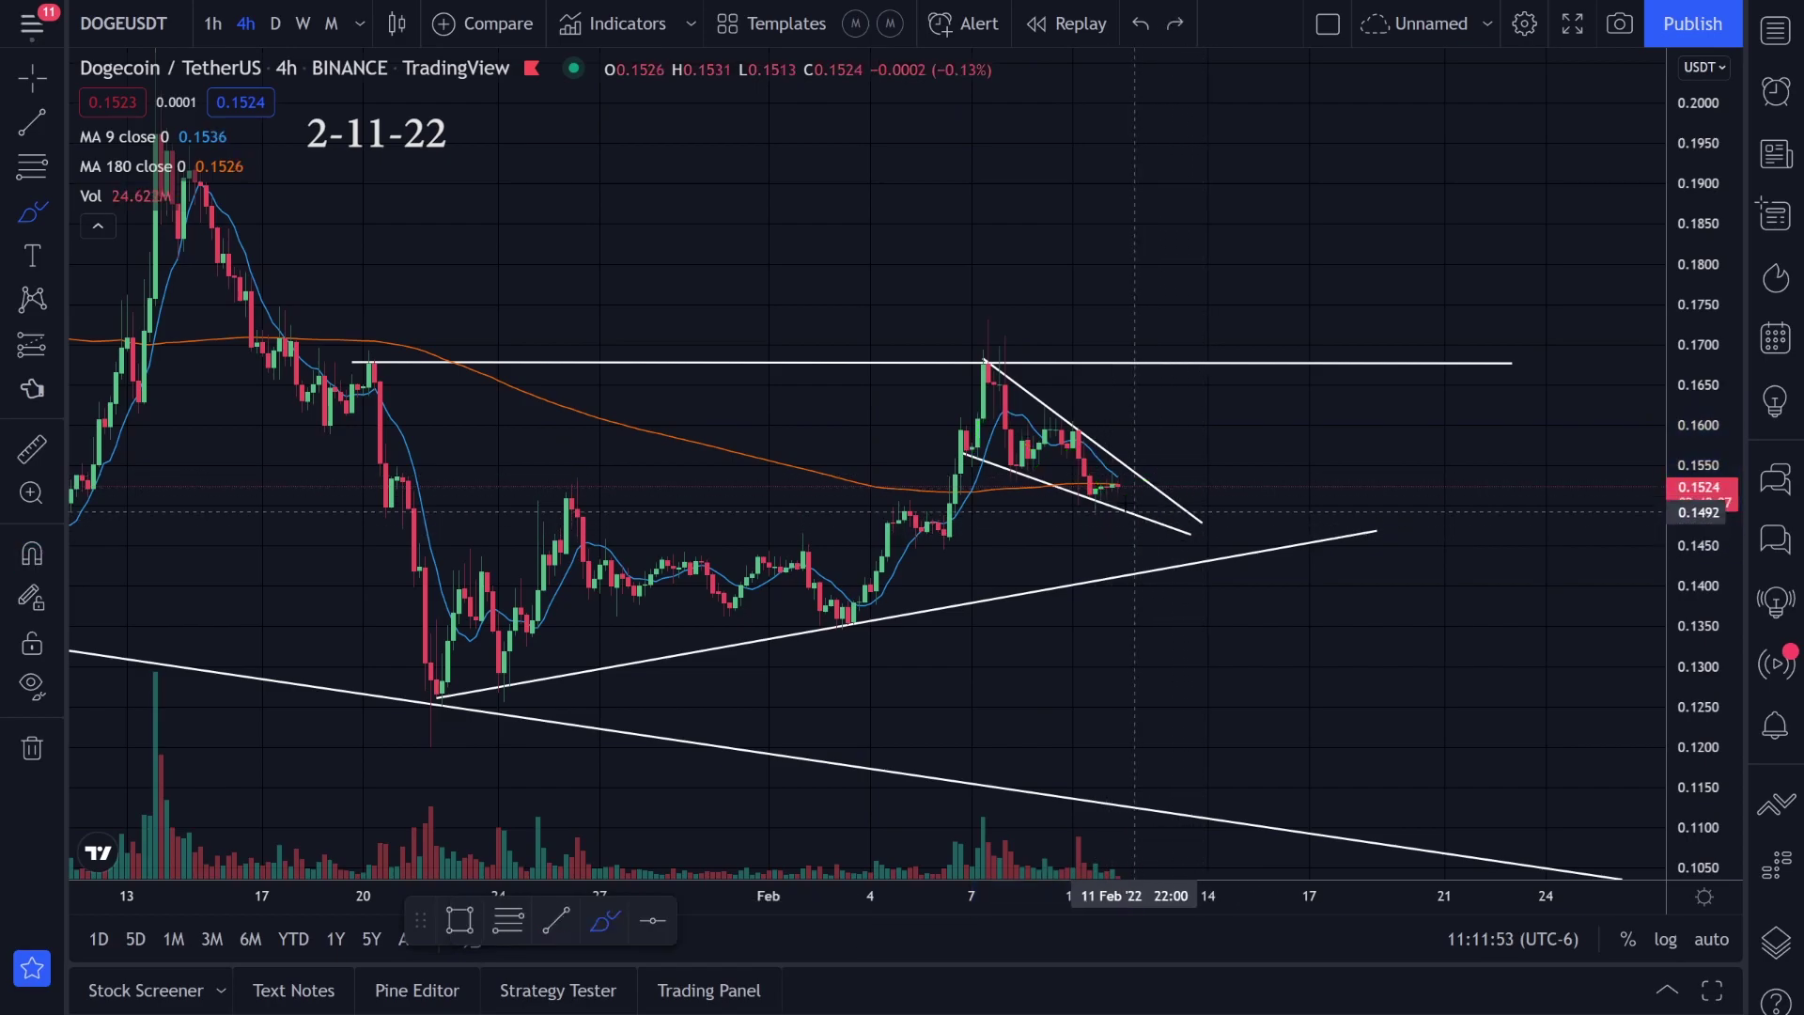
# - Brush a price path down through the wedge and up from its tip to about 0.158, undoing a stroke below the wedge
pyautogui.moveTo(982, 442)
pyautogui.mouseDown()
pyautogui.moveTo(1007, 423)
pyautogui.moveTo(1059, 479)
pyautogui.moveTo(1165, 498)
pyautogui.moveTo(1226, 442)
pyautogui.mouseUp()
pyautogui.hotkey('ctrl', 'z')
pyautogui.moveTo(1165, 502); pyautogui.dragTo(1180, 555)
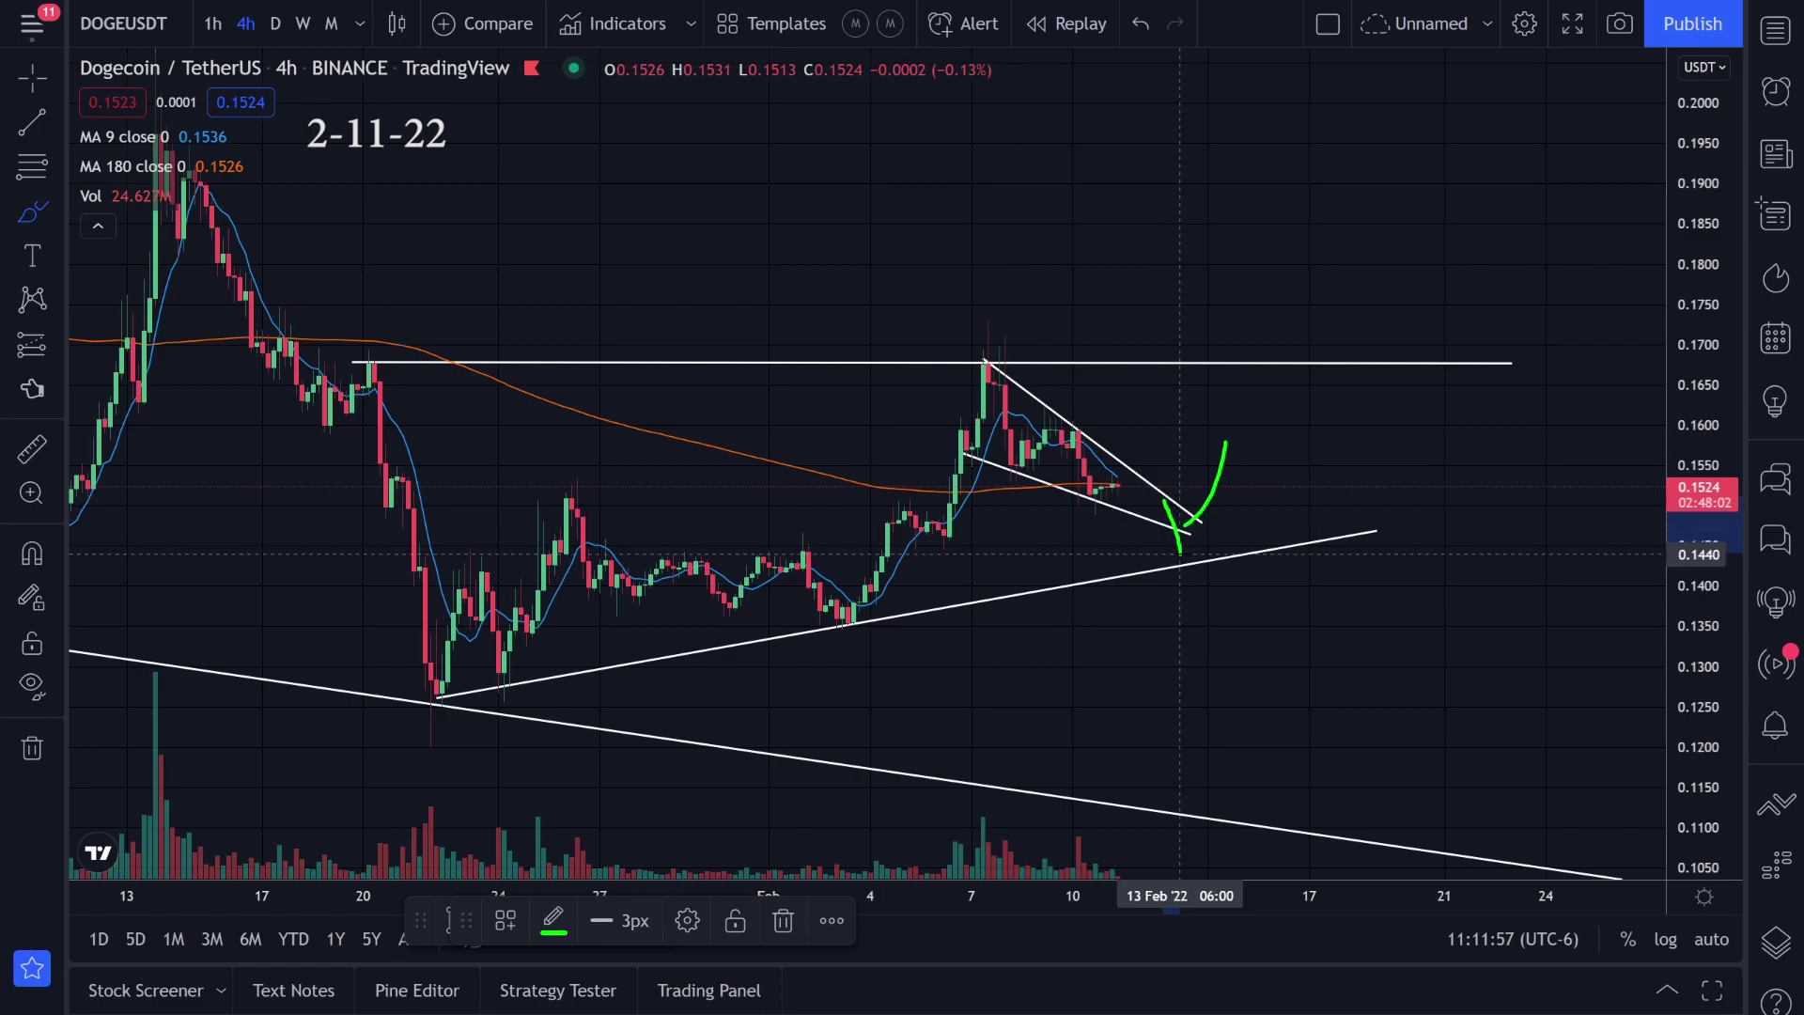
pyautogui.hotkey('ctrl', 'z')
pyautogui.hotkey('ctrl', 'z')
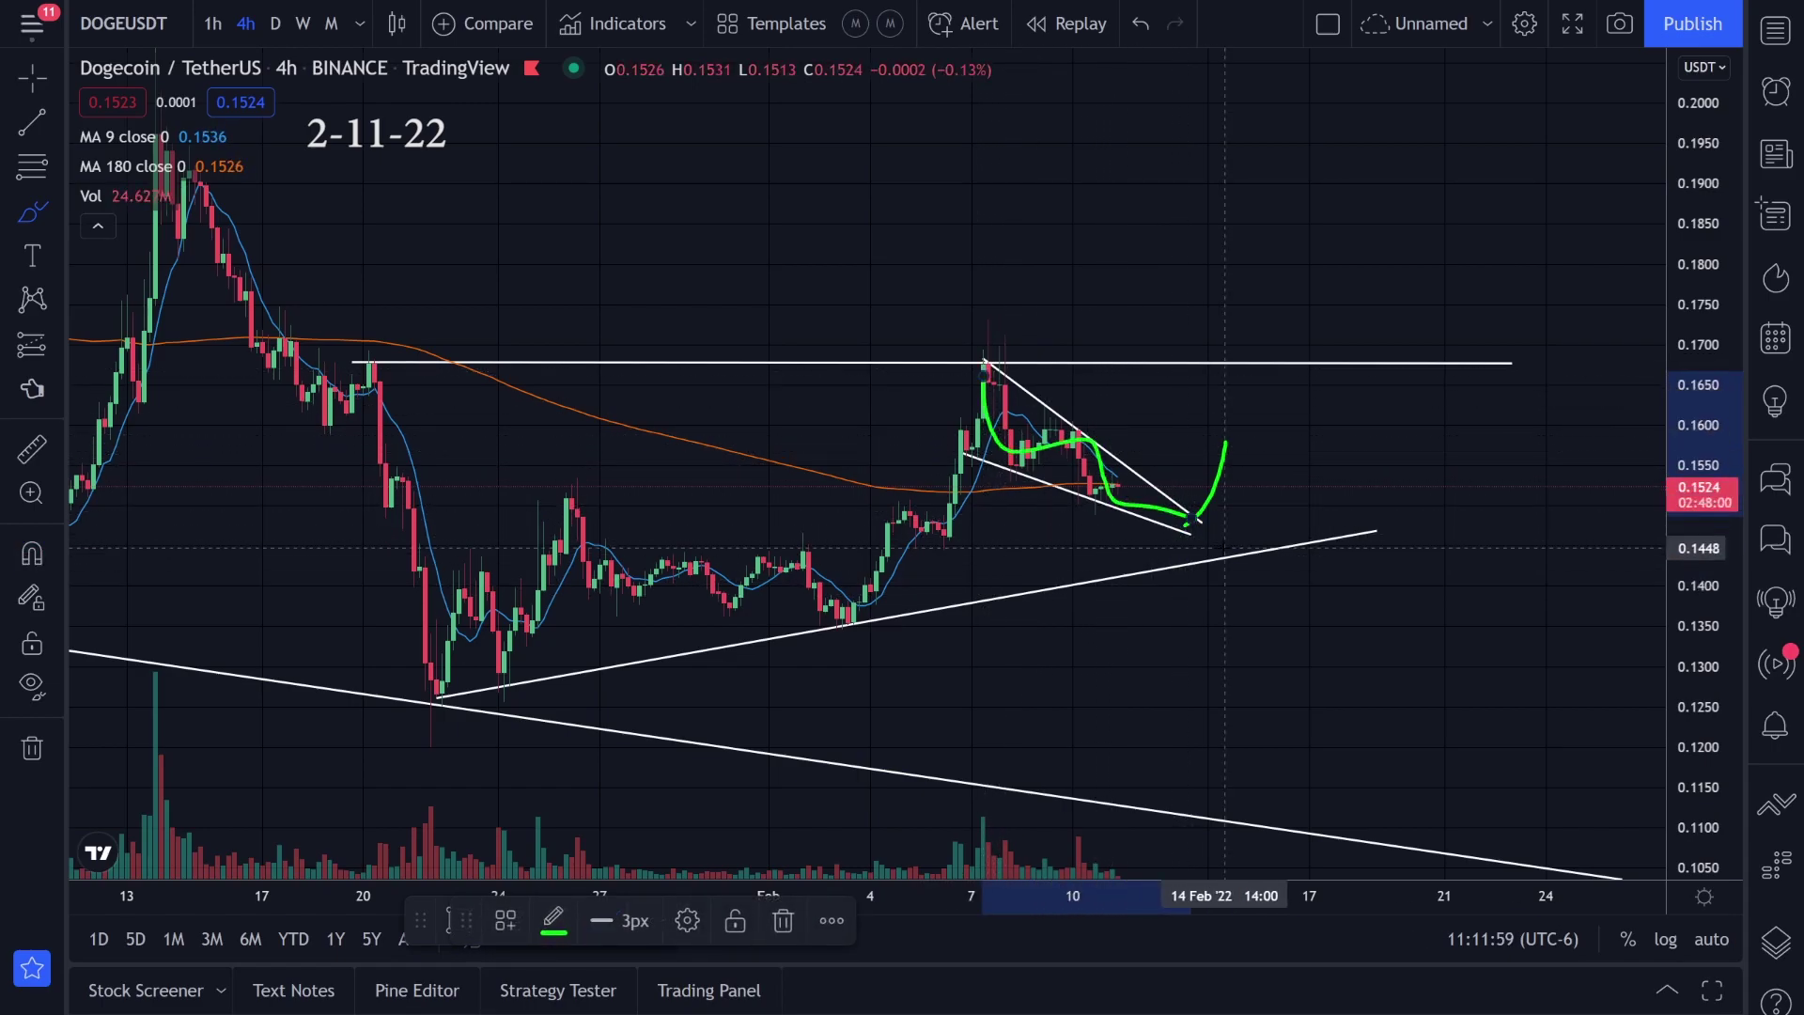
# - Brush along the rising support line from the late-January low up to about 0.148, add a stroke below the wedge tip, and undo both
pyautogui.moveTo(435, 684)
pyautogui.mouseDown()
pyautogui.moveTo(928, 629)
pyautogui.moveTo(1306, 522)
pyautogui.mouseUp()
pyautogui.moveTo(1198, 545)
pyautogui.mouseDown()
pyautogui.moveTo(1157, 567)
pyautogui.moveTo(1214, 665)
pyautogui.mouseUp()
pyautogui.hotkey('ctrl', 'z')
pyautogui.hotkey('ctrl', 'z')
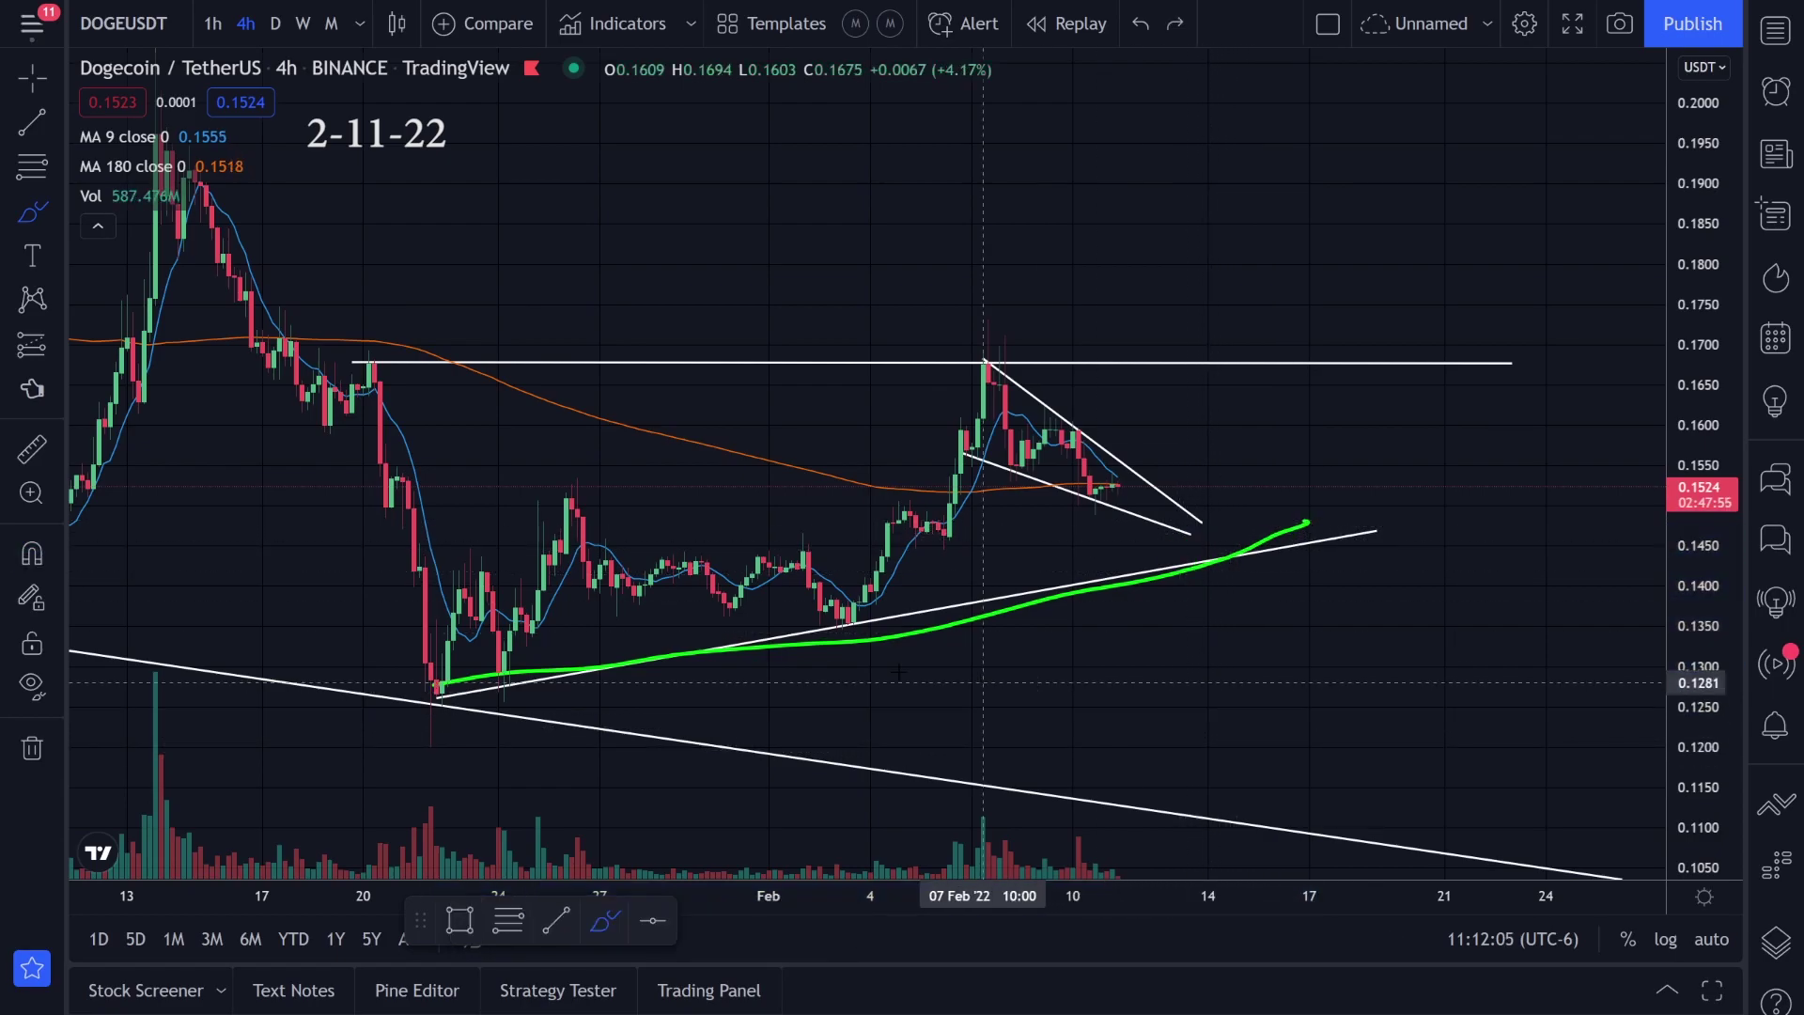
# - Brush short marks below the rising and long-term descending support lines, and undo them
pyautogui.scroll(-5, 949, 703)
pyautogui.moveTo(966, 673)
pyautogui.mouseDown()
pyautogui.moveTo(935, 696)
pyautogui.moveTo(947, 683)
pyautogui.mouseUp()
pyautogui.hotkey('ctrl', 'z')
pyautogui.hotkey('ctrl', 'z')
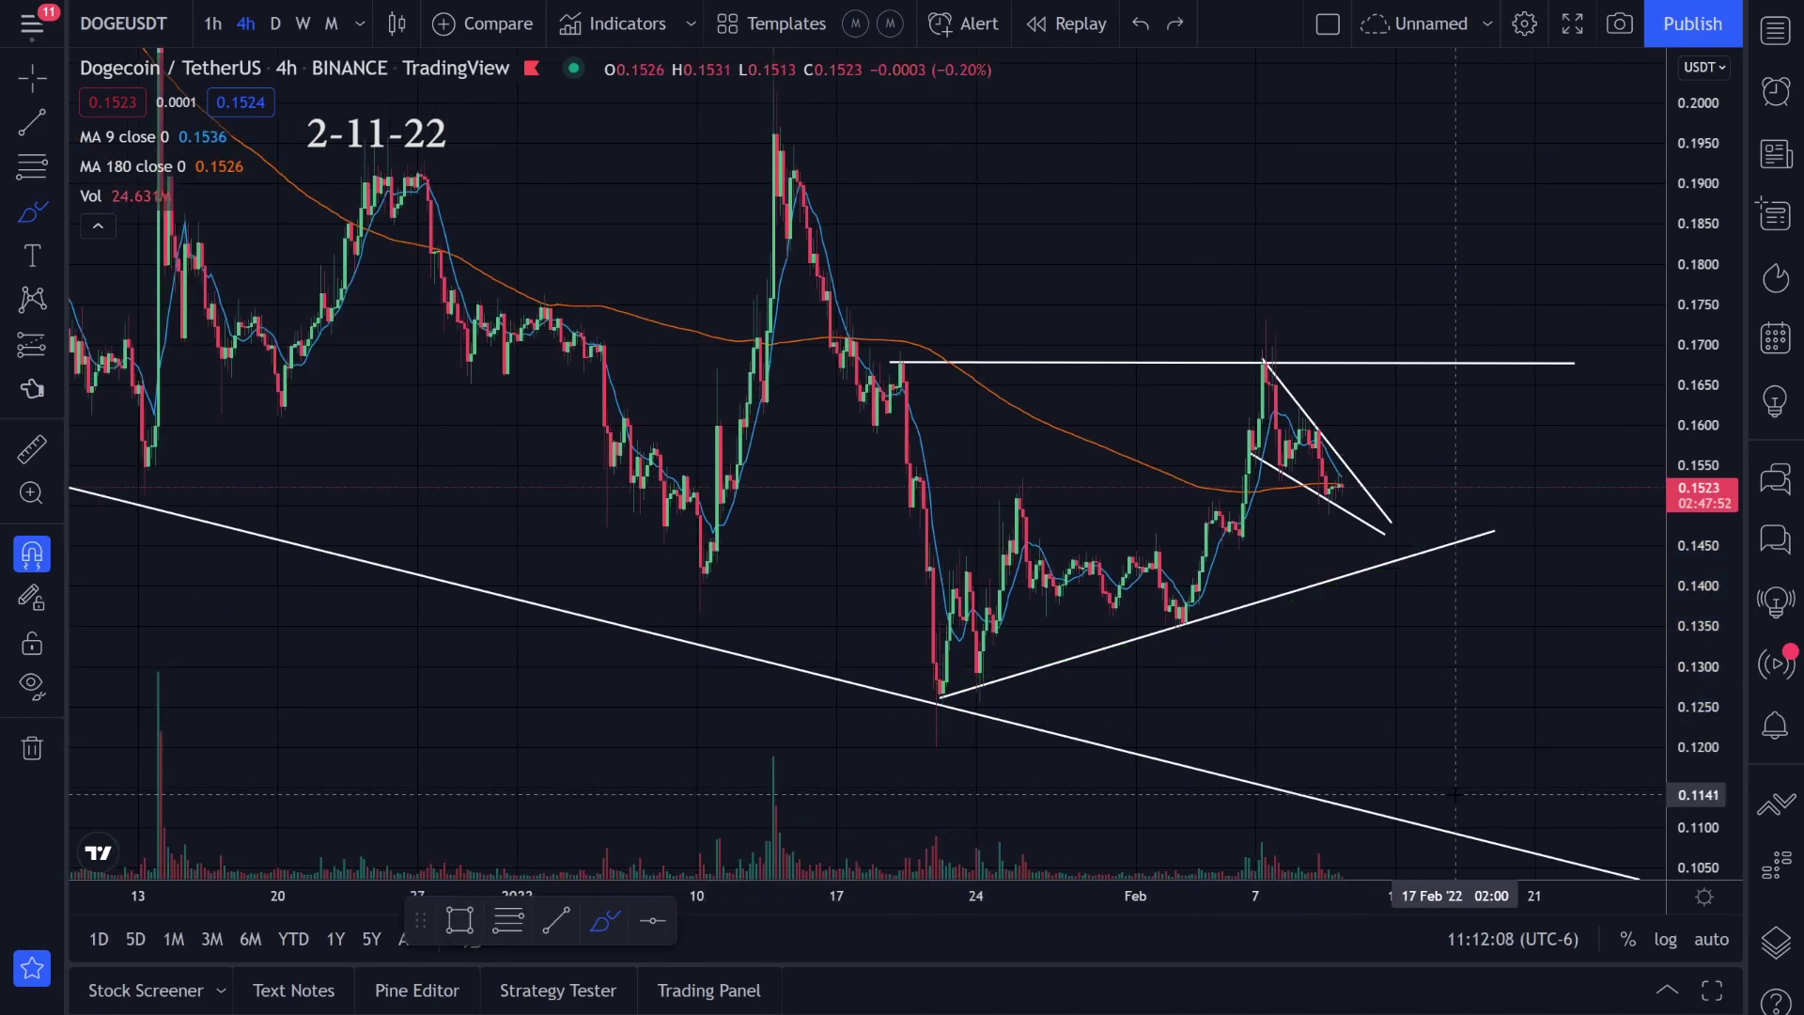
pyautogui.moveTo(1456, 807)
pyautogui.mouseDown()
pyautogui.moveTo(1435, 825)
pyautogui.moveTo(1477, 825)
pyautogui.mouseUp()
pyautogui.hotkey('ctrl', 'z')
pyautogui.hotkey('ctrl', 'z')
# - Brush a zigzag price path down through the falling wedge and up from its tip to about 0.154, and undo it
pyautogui.scroll(2, 1393, 730)
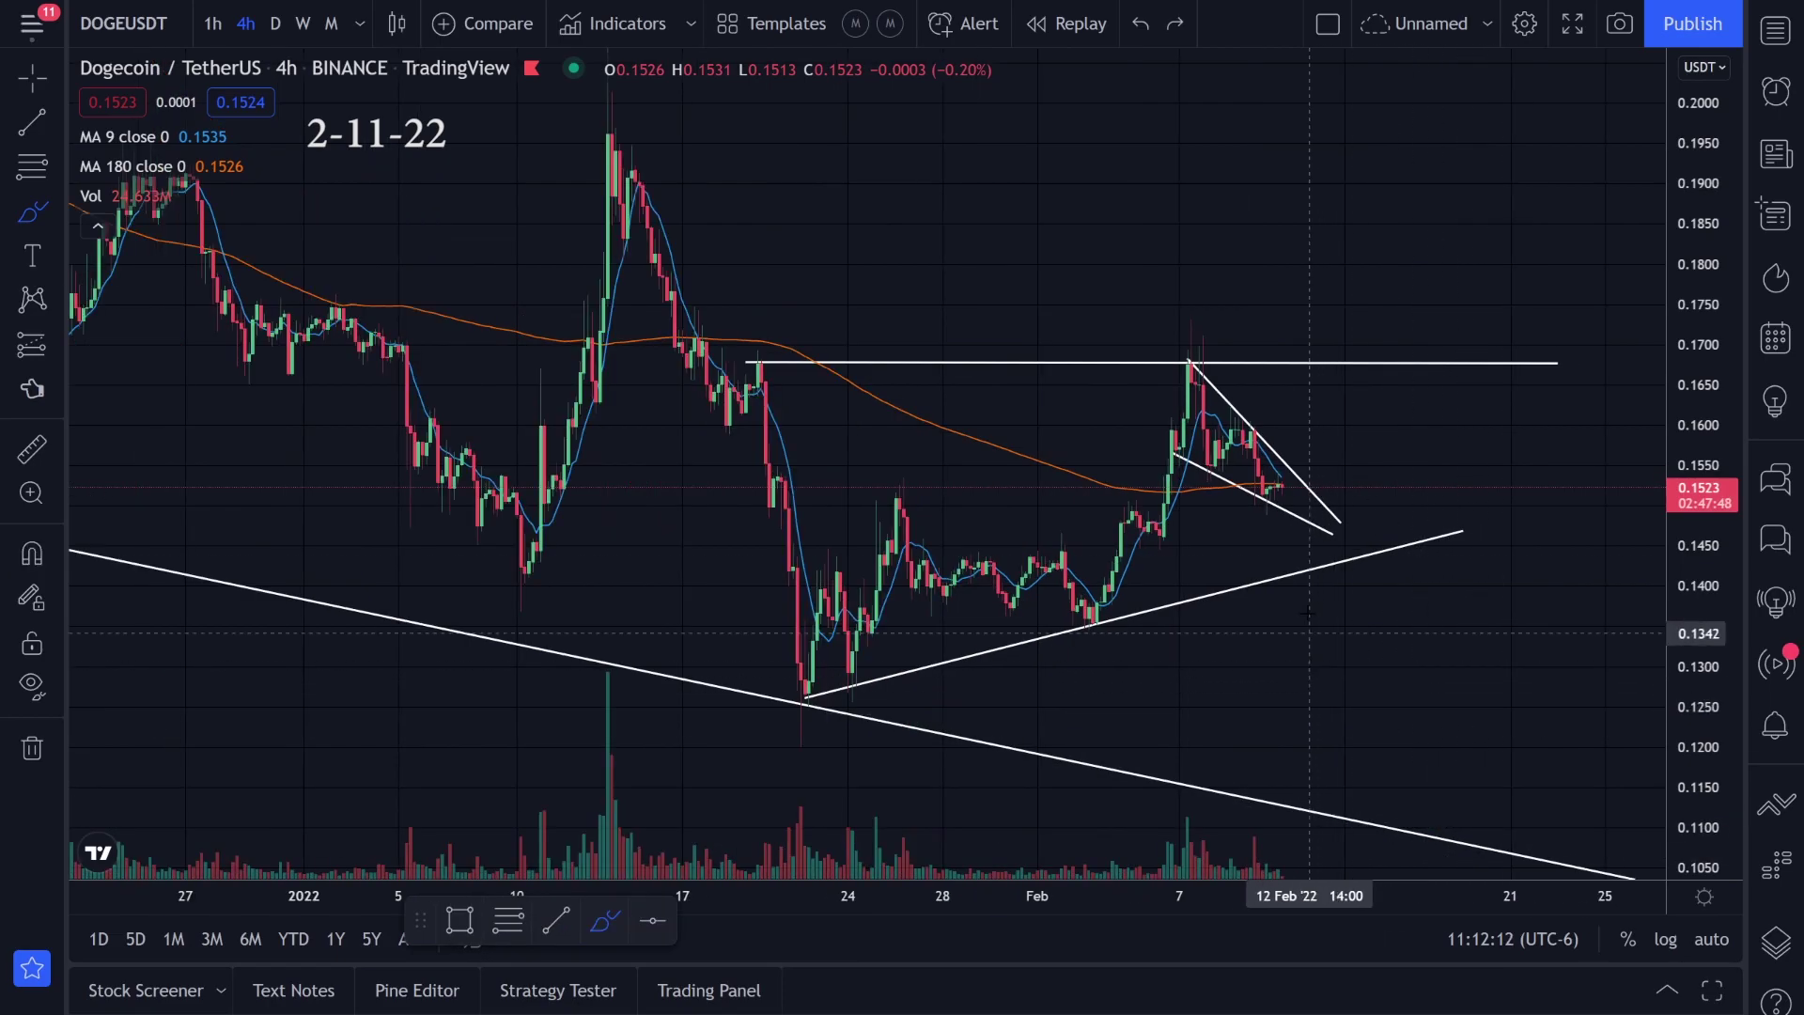
pyautogui.moveTo(1184, 370)
pyautogui.mouseDown()
pyautogui.moveTo(1264, 489)
pyautogui.moveTo(1348, 475)
pyautogui.mouseUp()
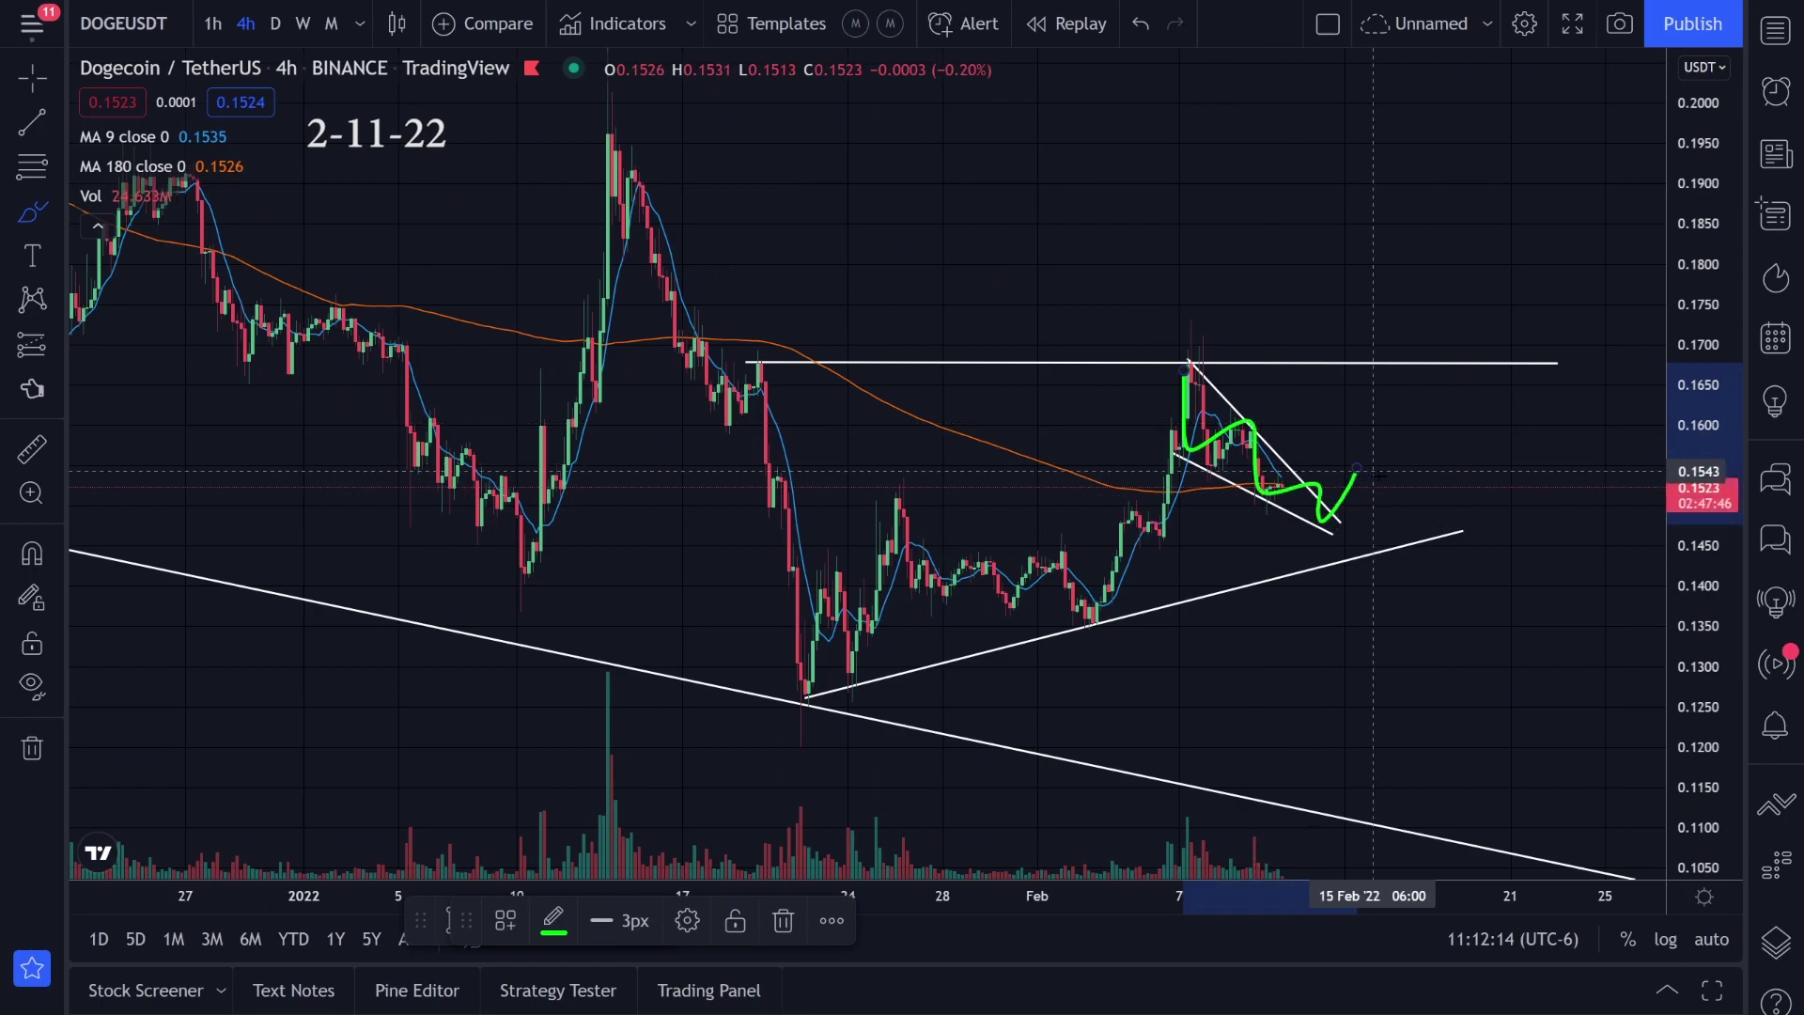
pyautogui.hotkey('ctrl', 'z')
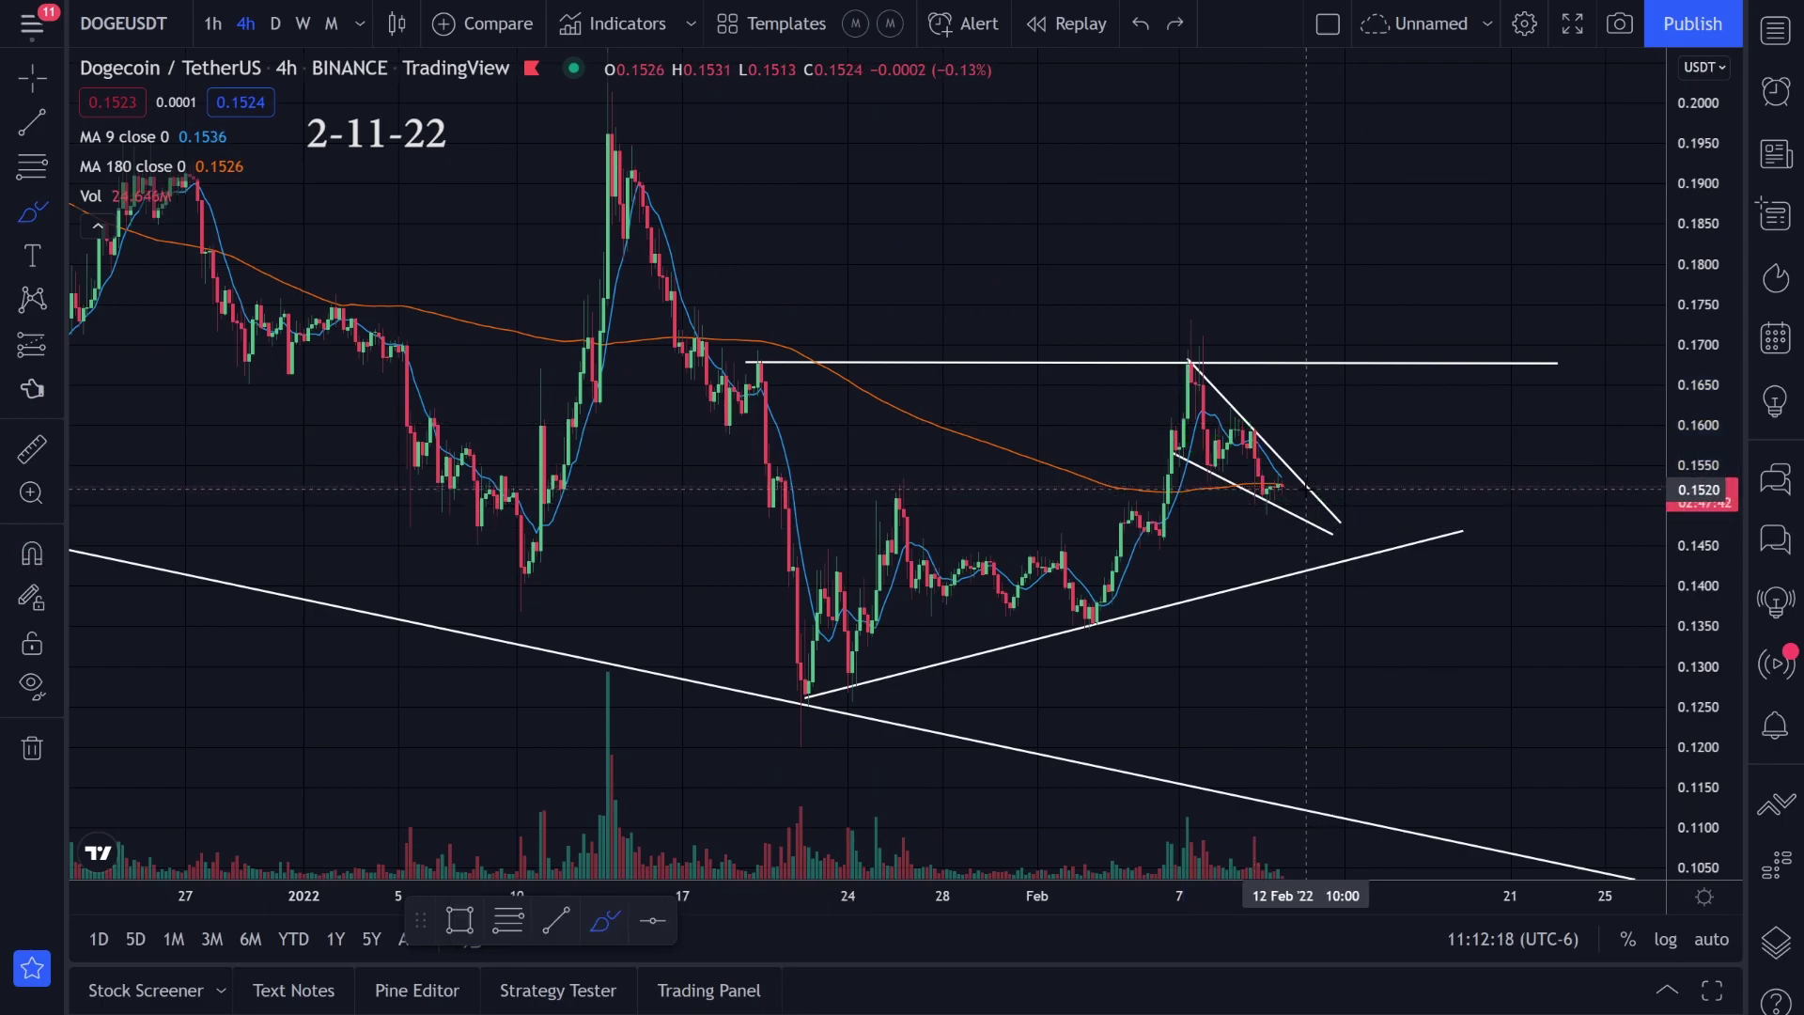
# - Brush strokes along the wedge's upper and lower edges and the rising support line, and undo the strokes
pyautogui.moveTo(1201, 368); pyautogui.dragTo(1356, 545)
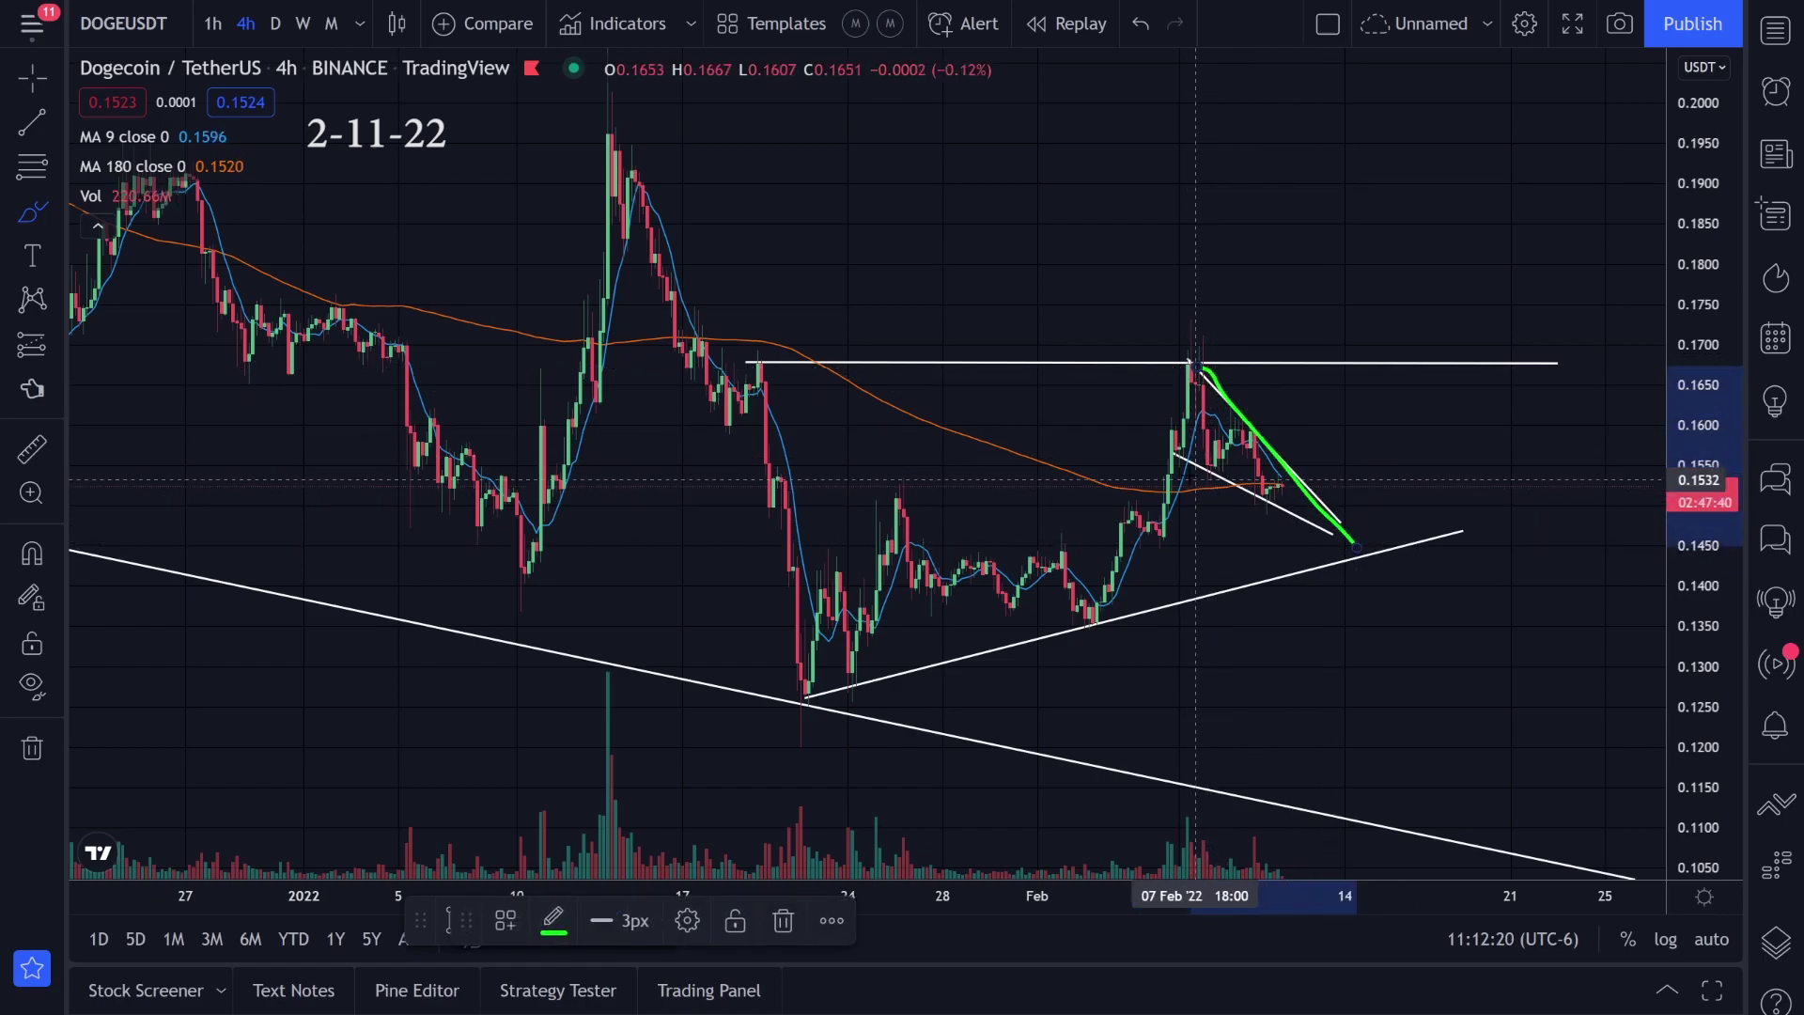
pyautogui.moveTo(1166, 449); pyautogui.dragTo(1342, 545)
pyautogui.moveTo(809, 695); pyautogui.dragTo(1149, 613)
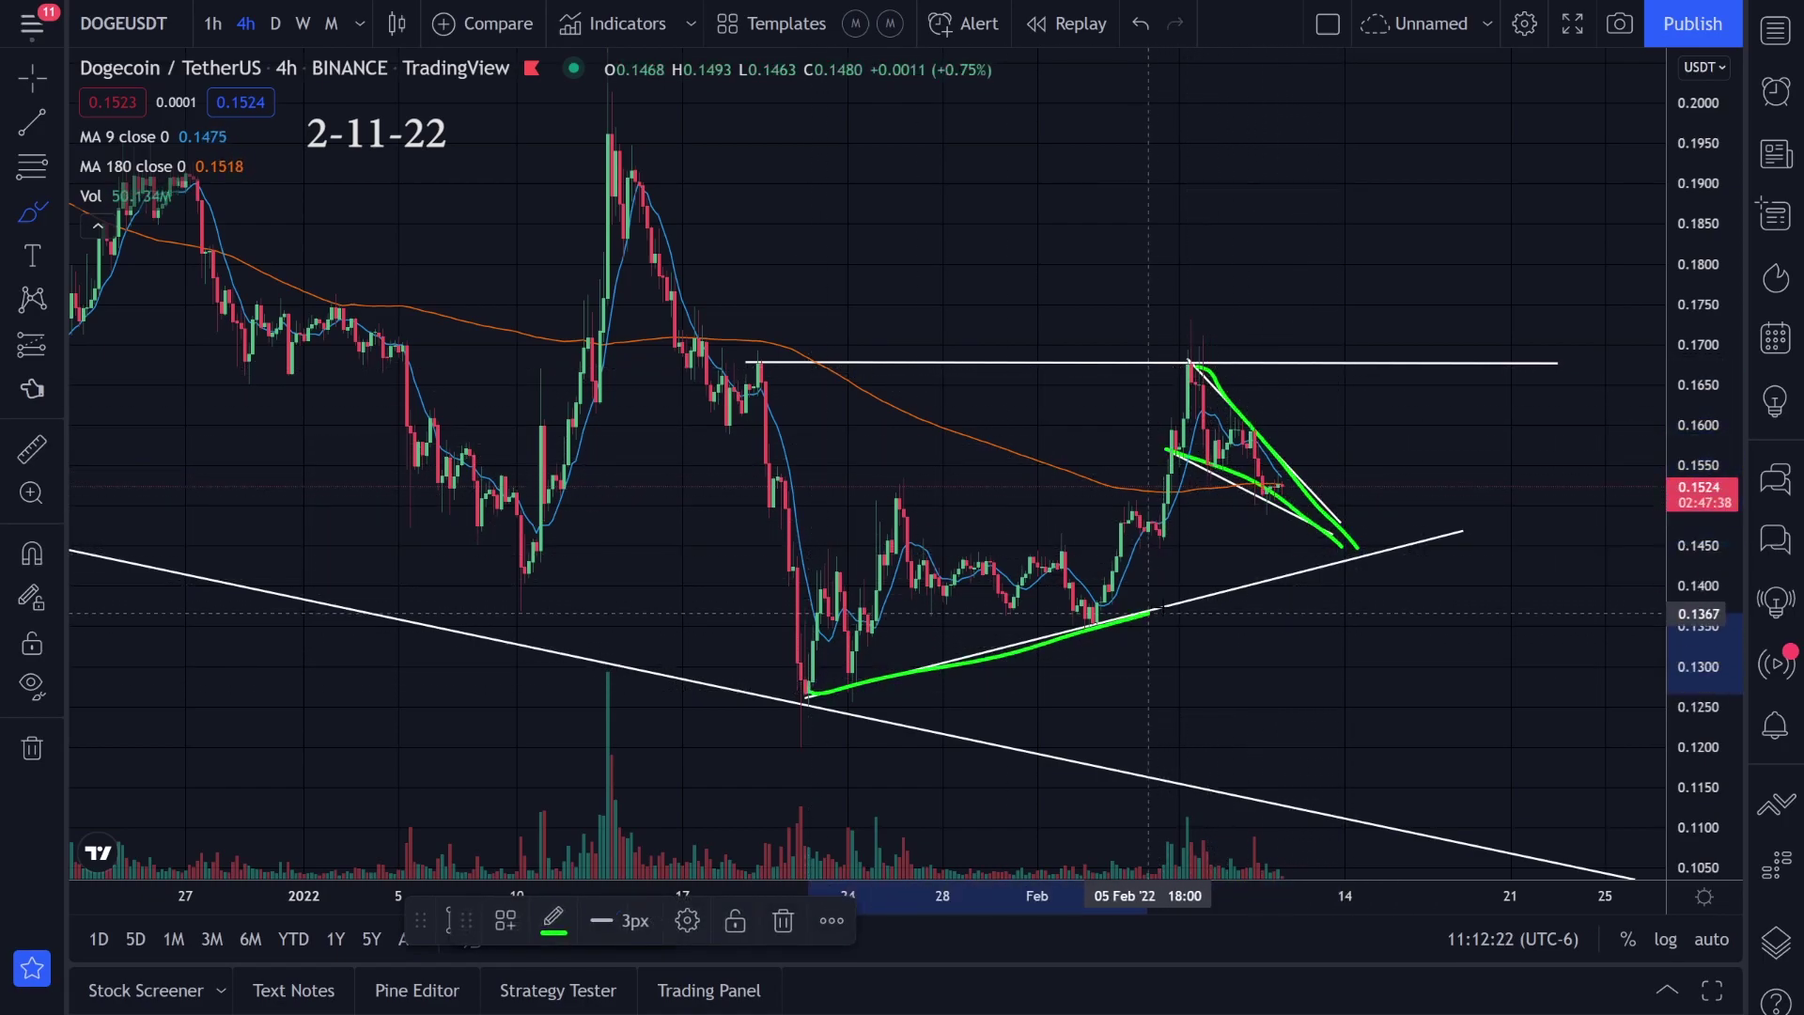
pyautogui.hotkey('ctrl', 'z')
pyautogui.hotkey('ctrl', 'z')
# - Brush a rebound from the wedge's tip up to about 0.159, and undo it together with the stroke on the upper edge
pyautogui.moveTo(1327, 523); pyautogui.dragTo(1373, 428)
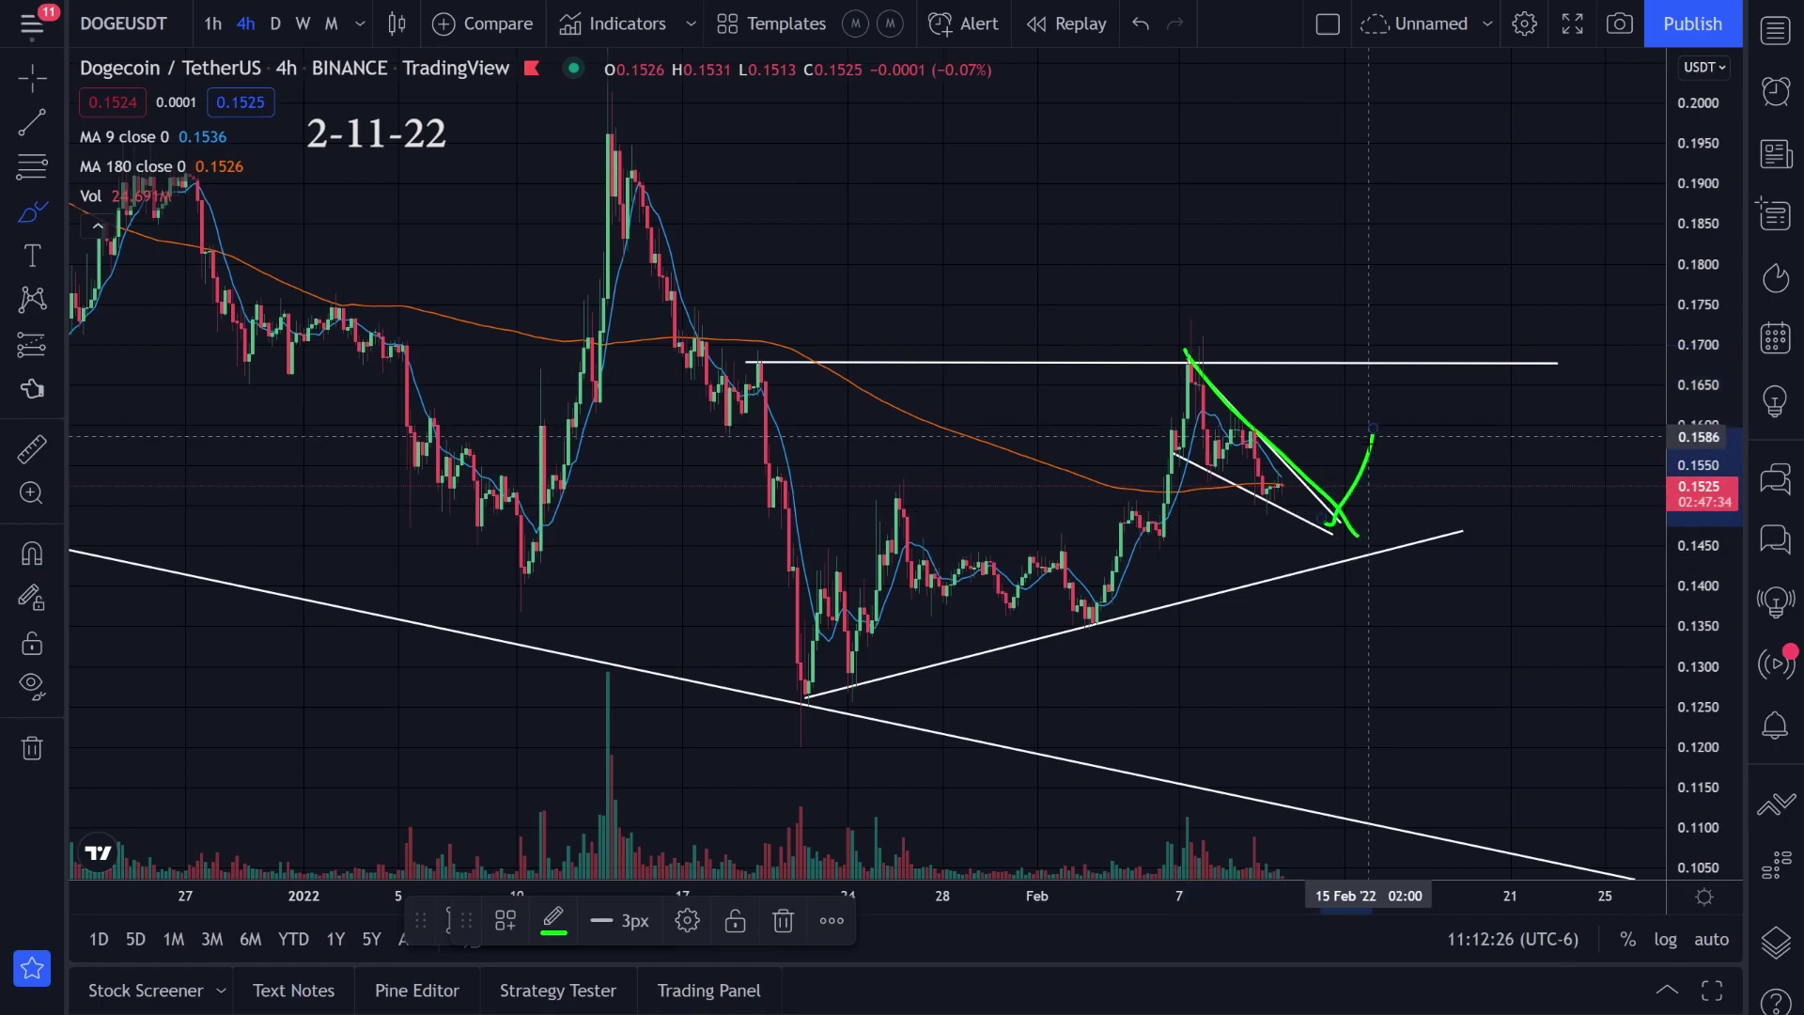
pyautogui.hotkey('ctrl', 'z')
pyautogui.hotkey('ctrl', 'z')
# - Brush a breakdown from the wedge's tip down through the rising support line, and undo it
pyautogui.moveTo(1349, 538); pyautogui.dragTo(1389, 649)
pyautogui.hotkey('ctrl', 'z')
pyautogui.hotkey('ctrl', 'z')
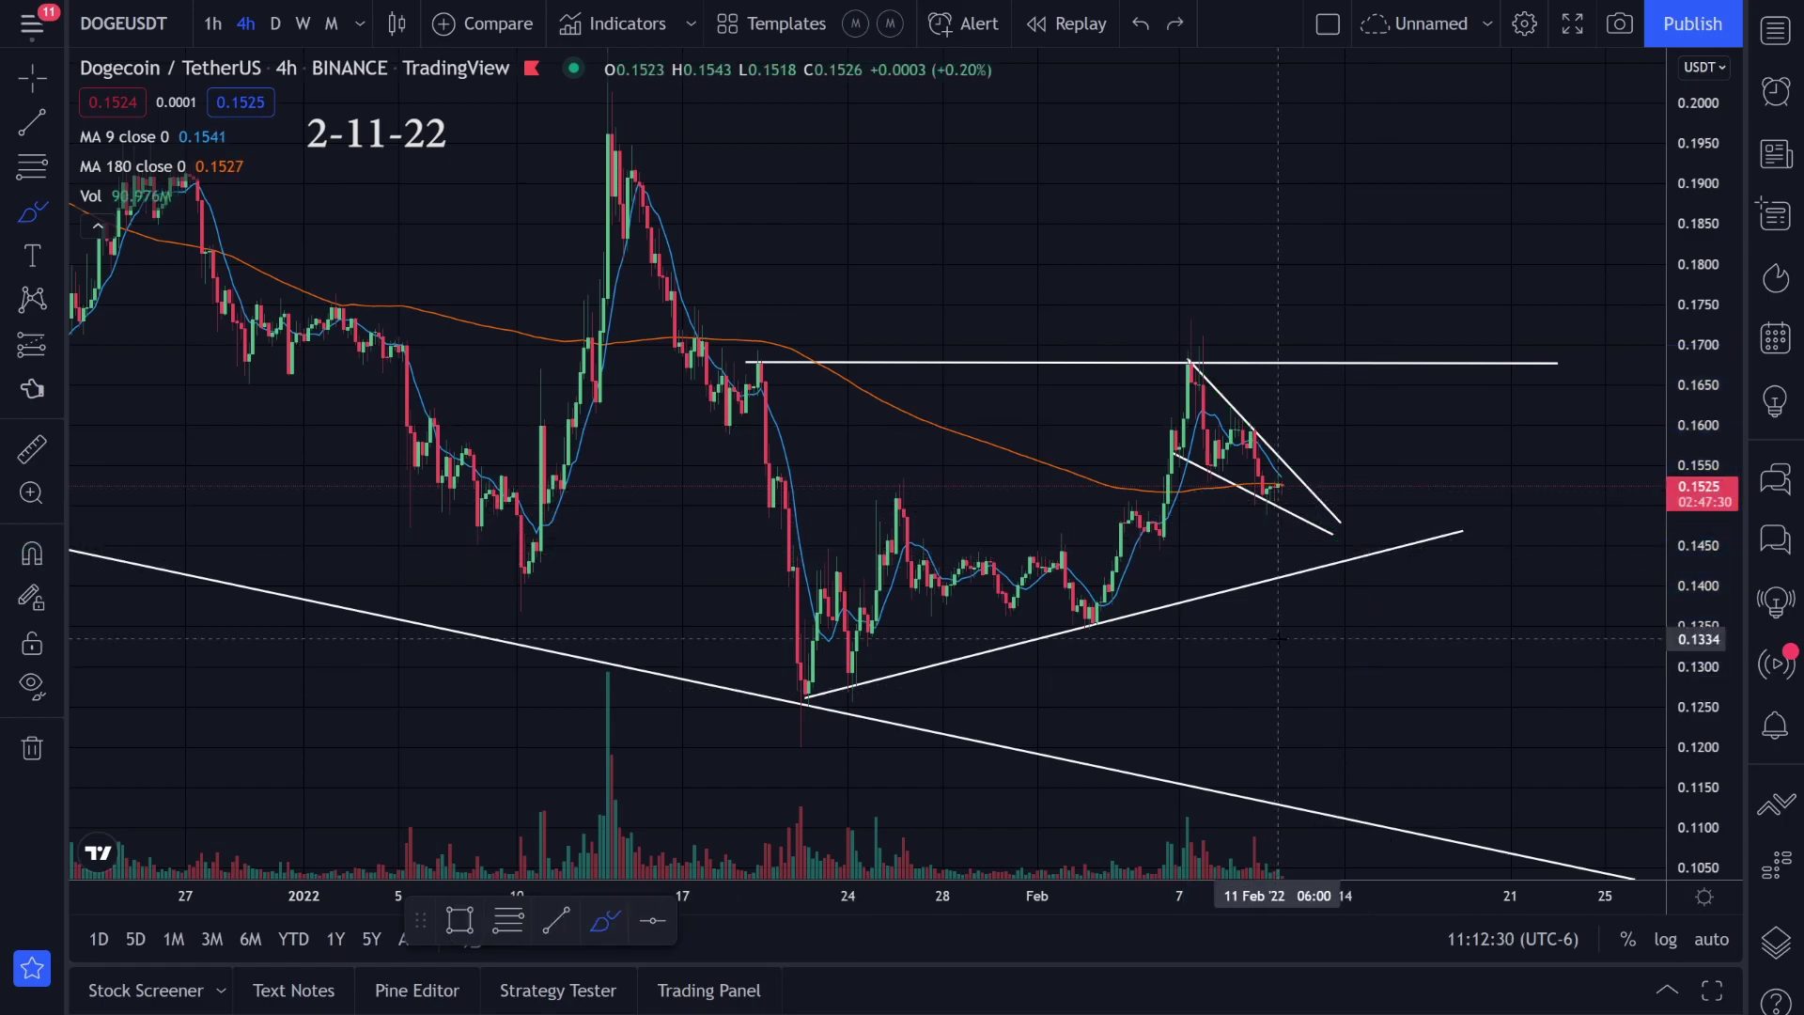